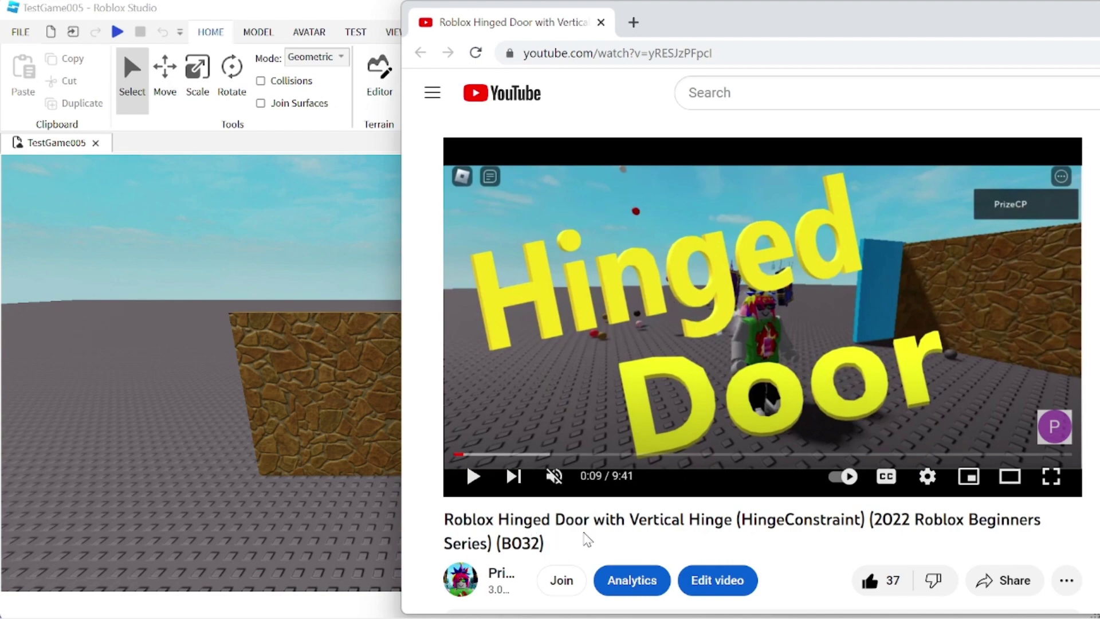
scroll(720, 542, down, 15)
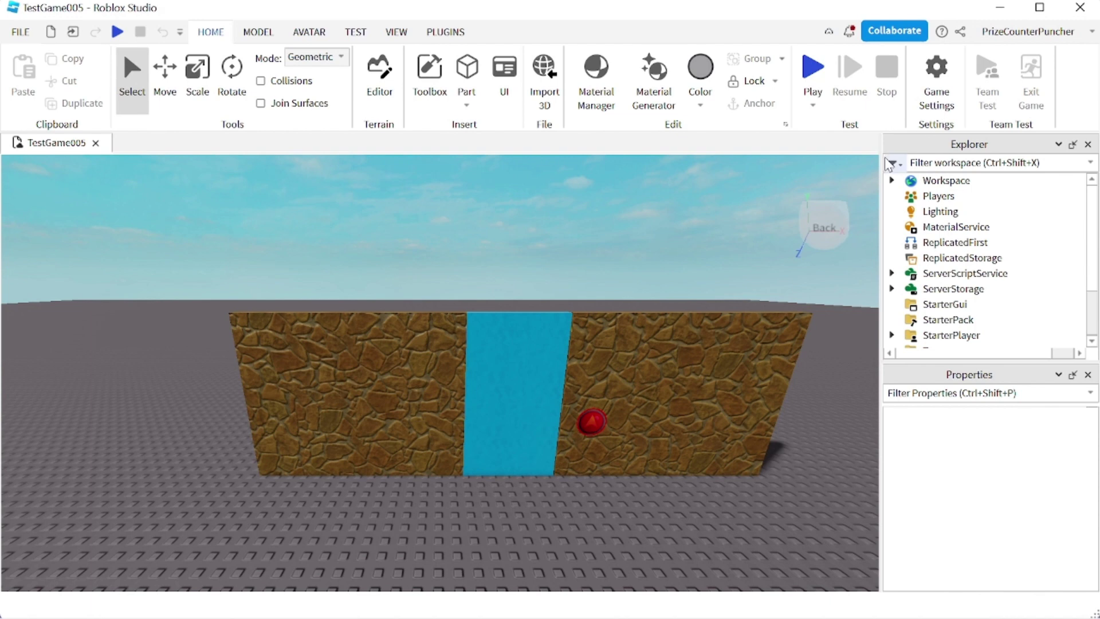
- Expand the ButtonDoor model in the Workspace and inspect its Button, Wall, Wall2 and Door parts
click(892, 181)
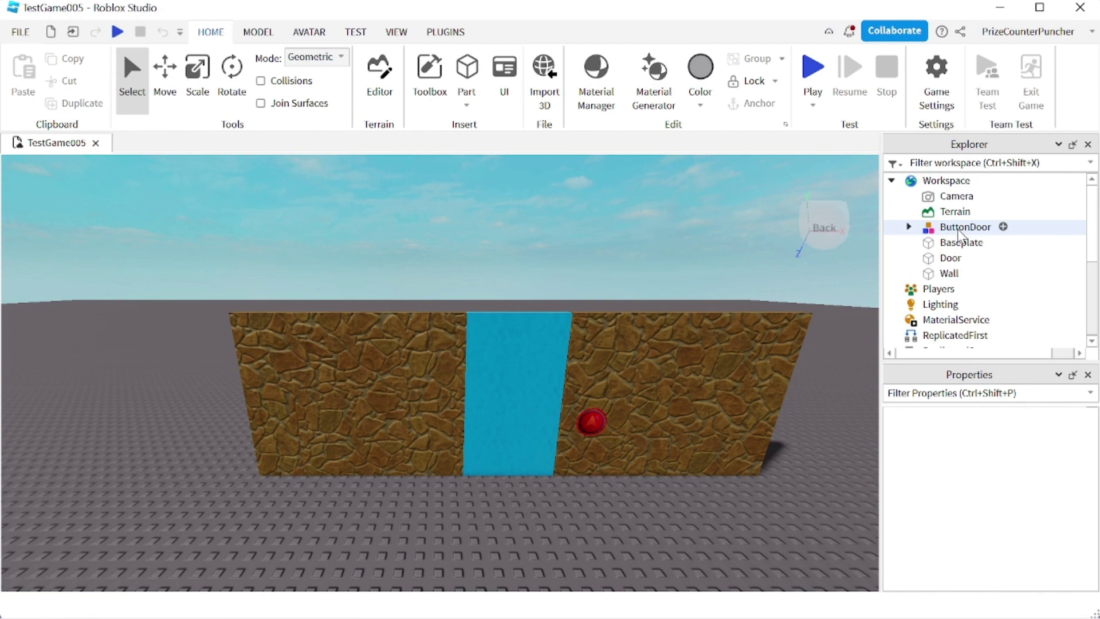
click(958, 229)
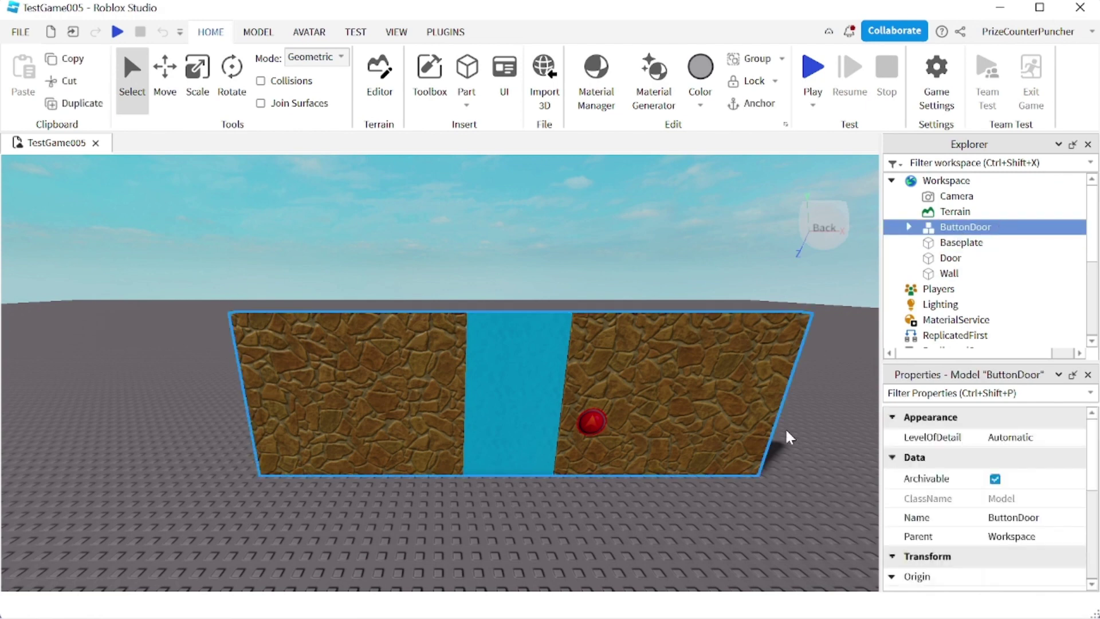
click(909, 228)
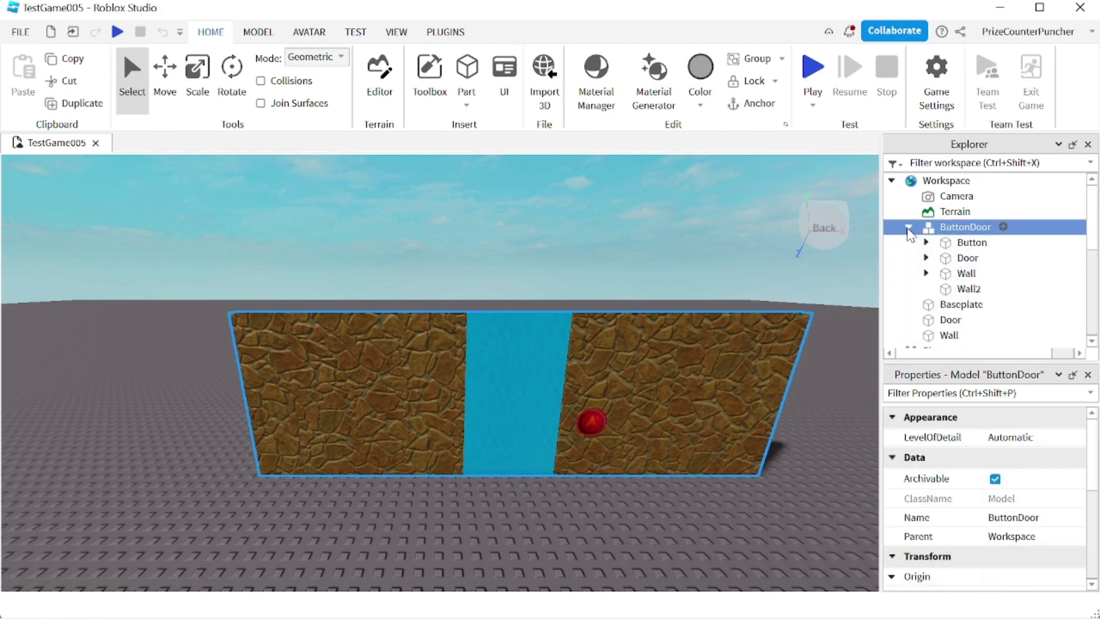
click(971, 243)
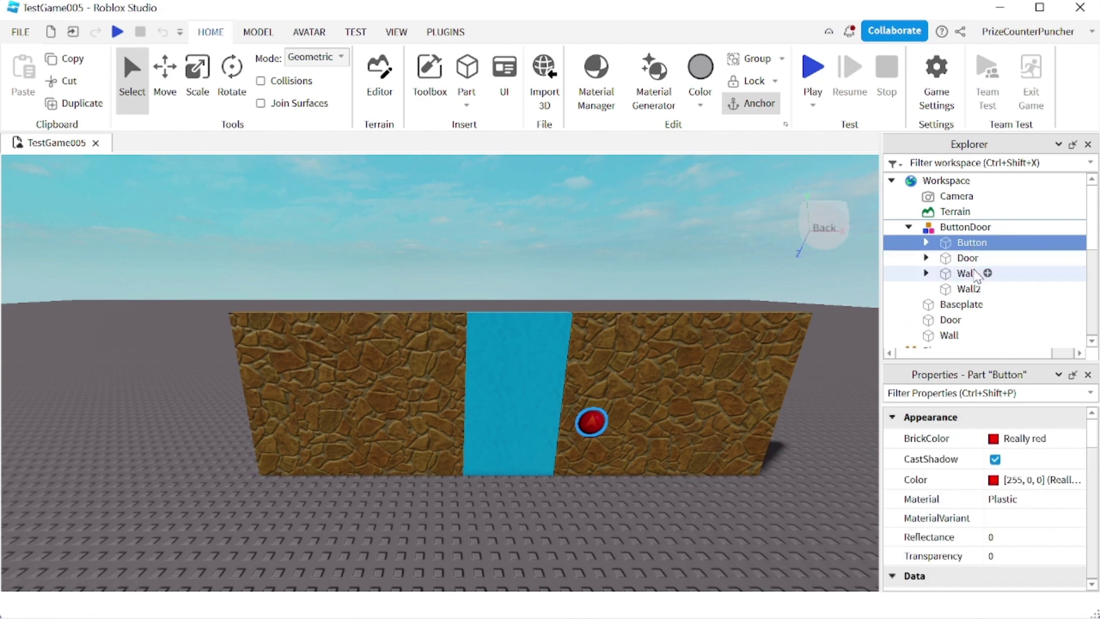
click(974, 275)
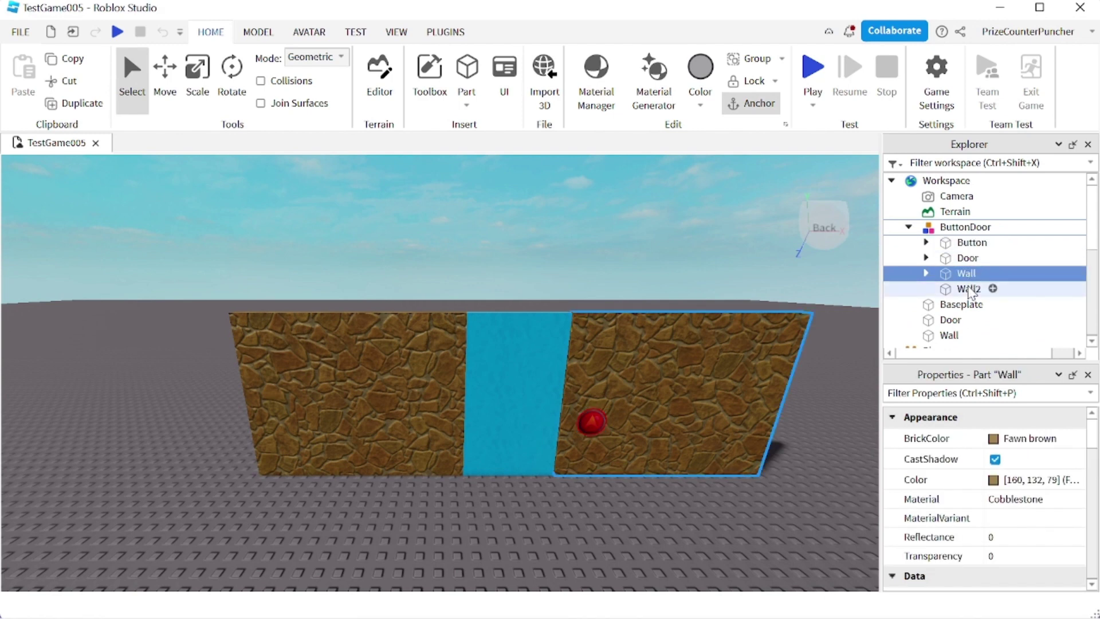
click(970, 290)
key(Up)
key(Up)
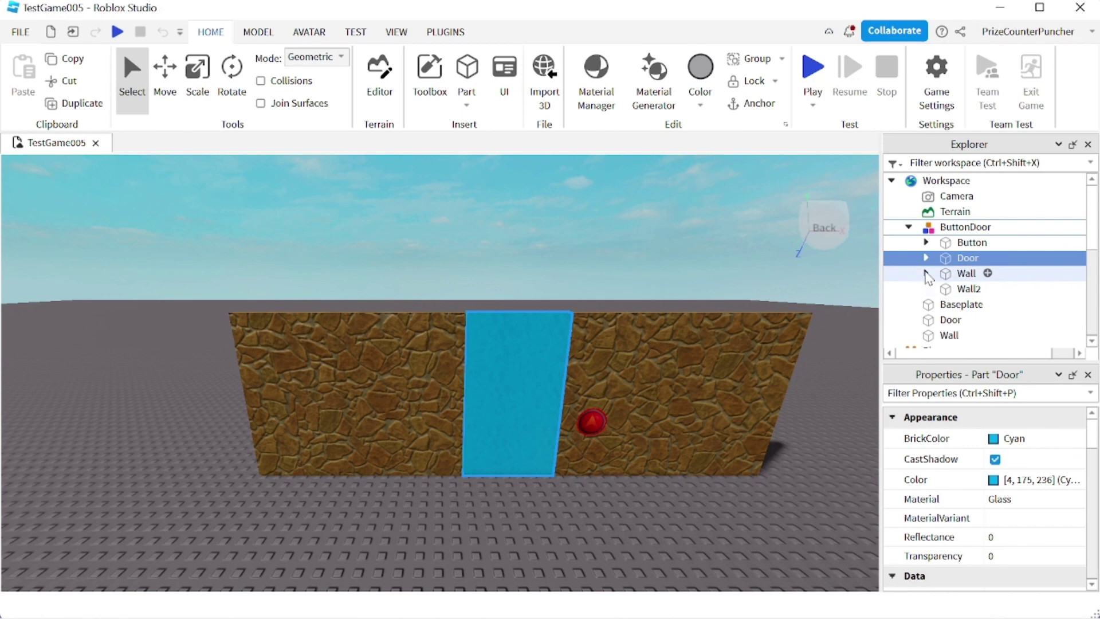
- Inspect the attachment and actuator properties of the HingeConstraint inside ButtonDoor's Wall
click(926, 273)
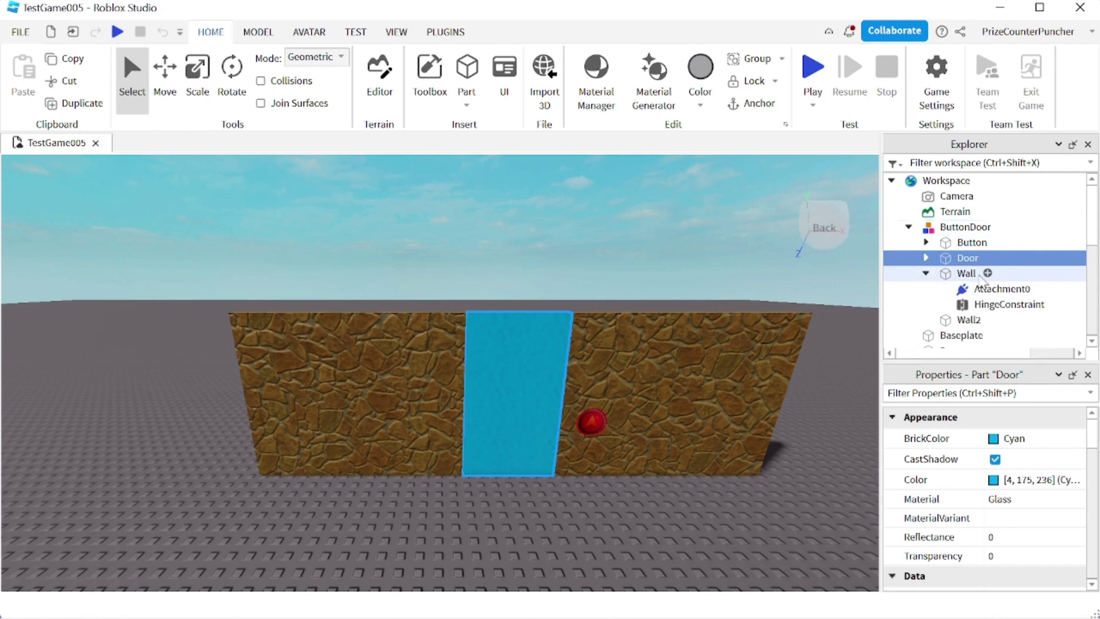
click(999, 307)
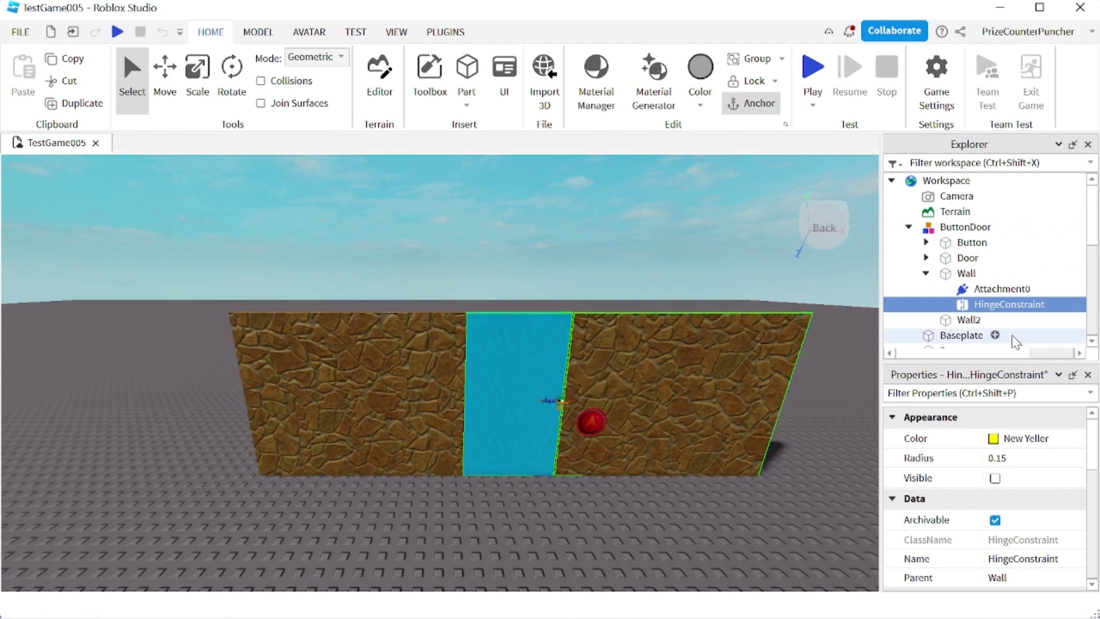
scroll(991, 458, down, 5)
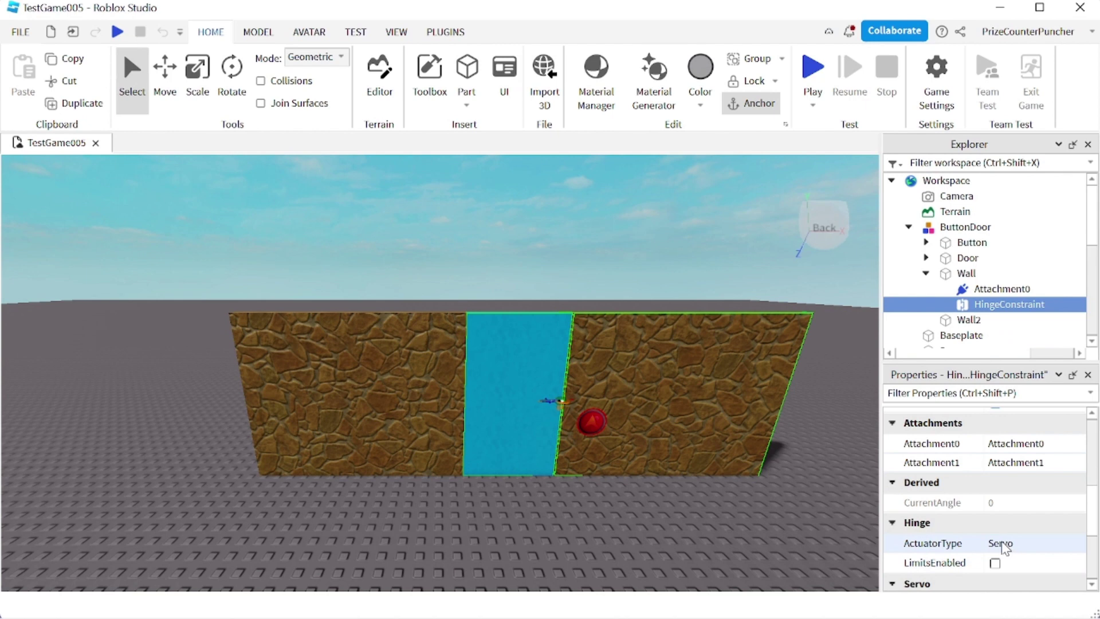
- Open the script under the Button's ClickDetector and review its target angle and wait lines
click(926, 242)
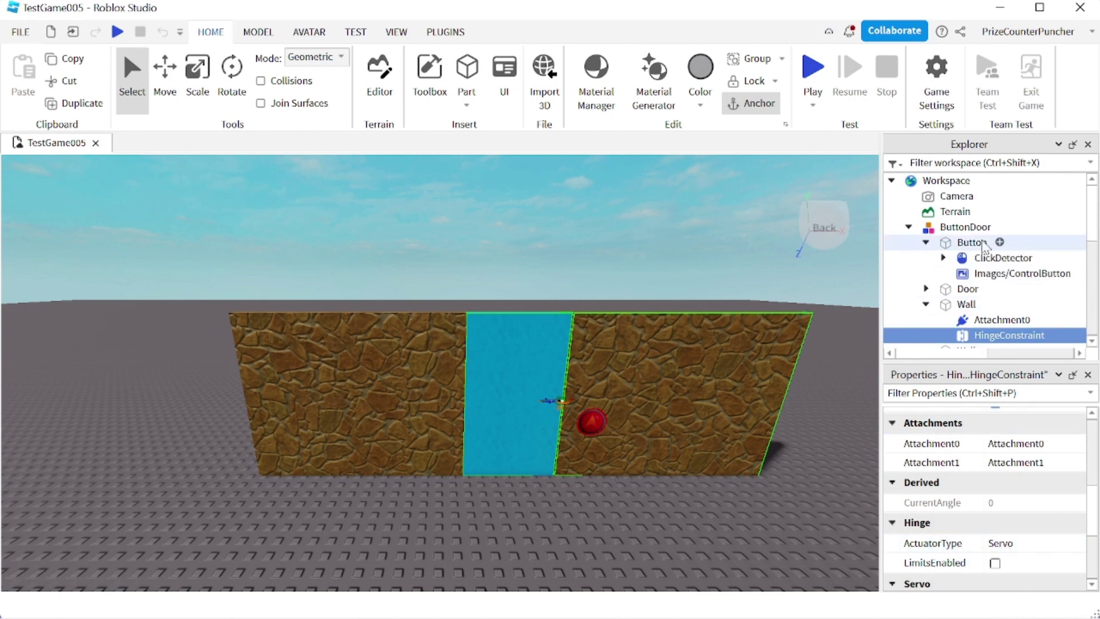
click(943, 258)
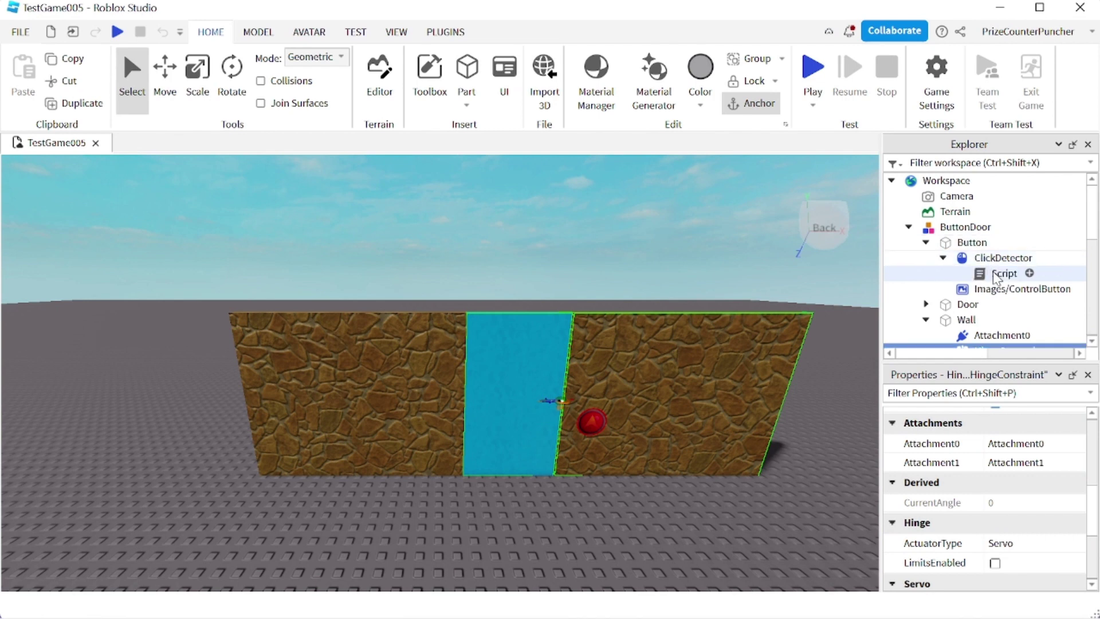
double_click(995, 276)
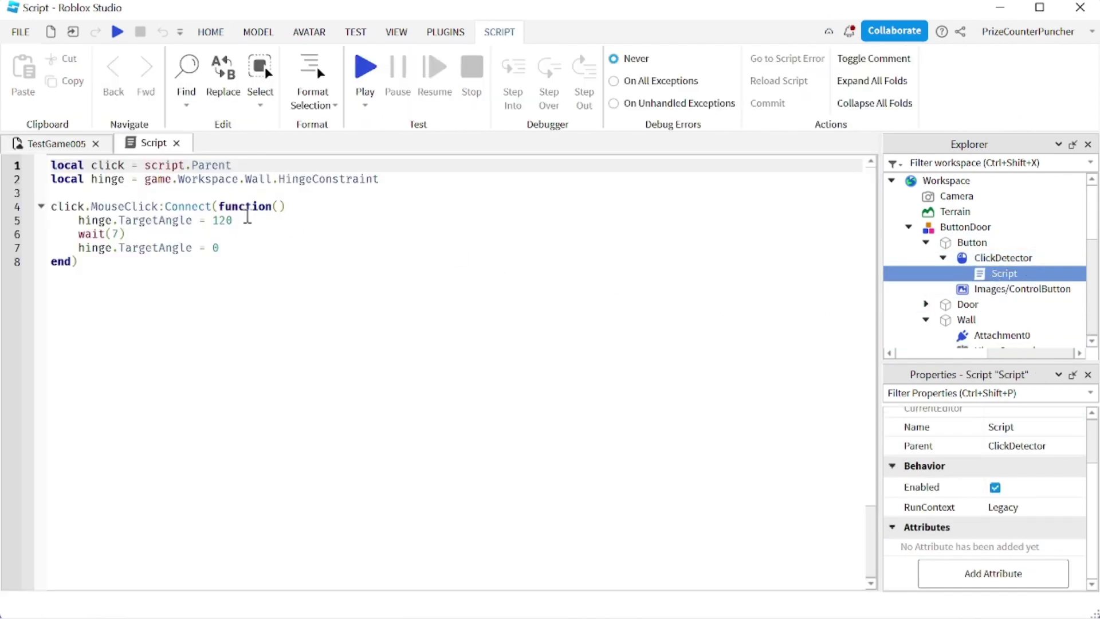
click(247, 216)
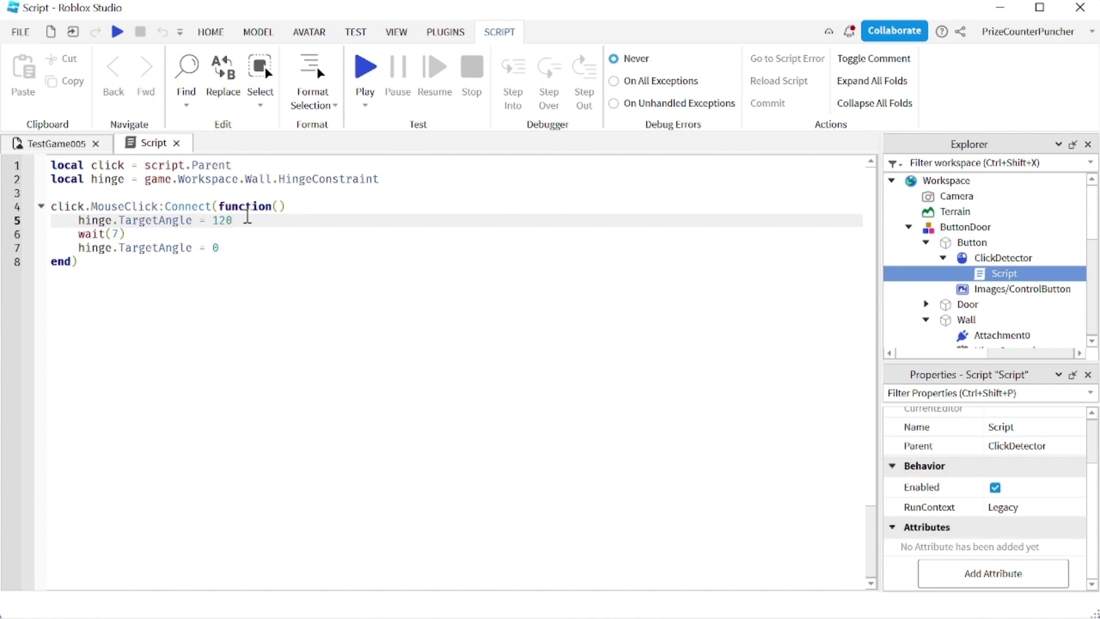
click(147, 233)
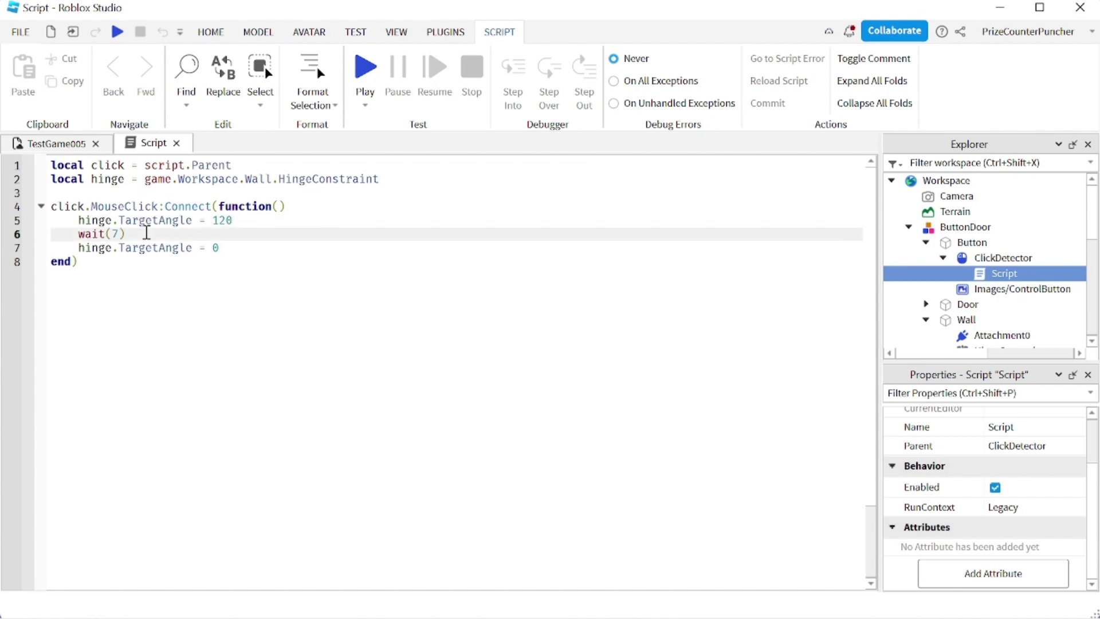
click(242, 250)
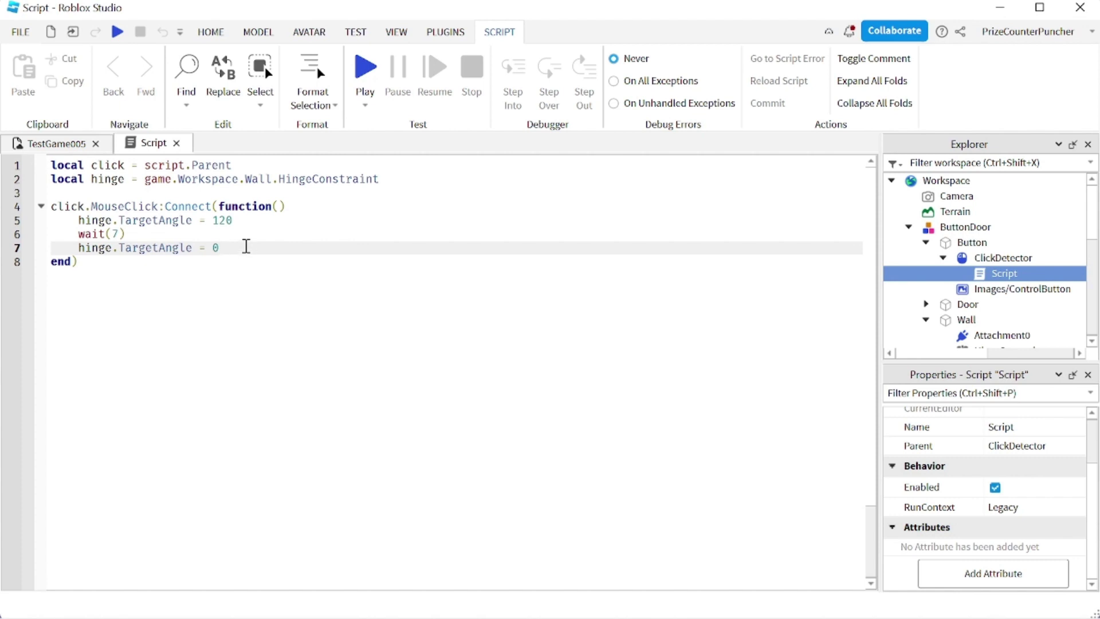
- Start a play test, walk the character to the door and try the red button on the wall
click(370, 77)
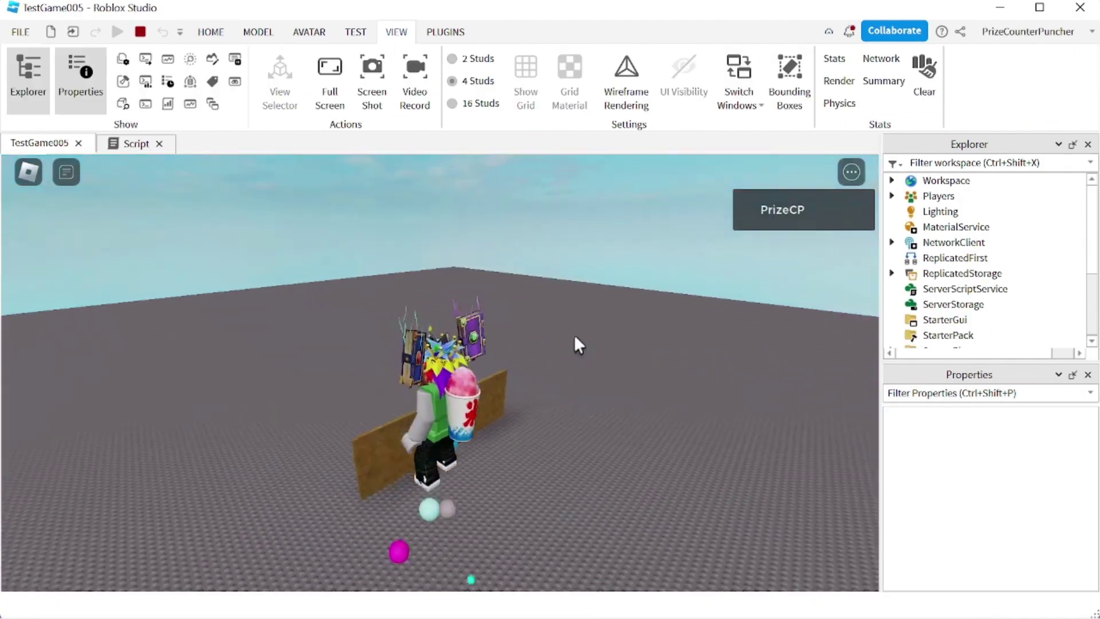
key(w)
right_drag(574, 334, 573, 335)
key(w)
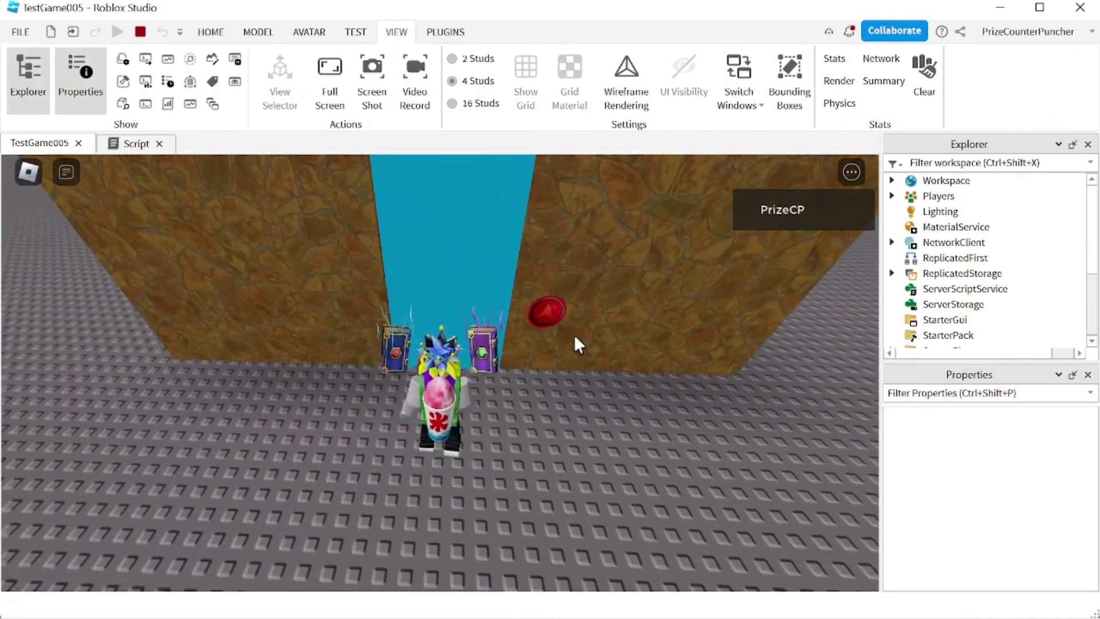
right_drag(567, 385, 567, 385)
click(576, 351)
click(577, 352)
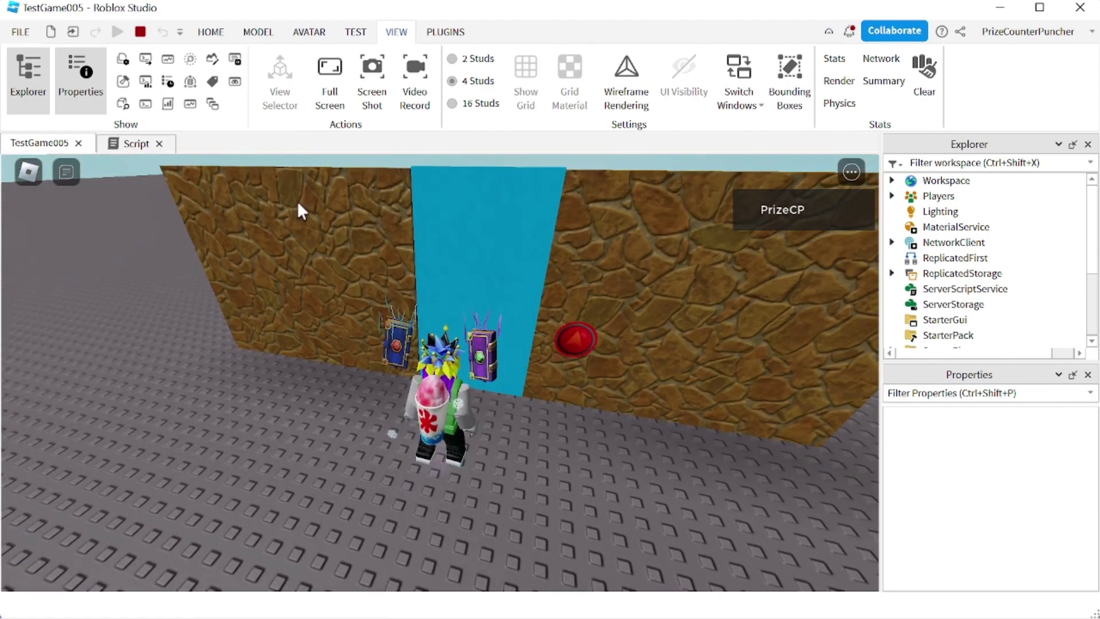
- Show the Output log to examine the script error, check the Workspace hierarchy and stop the play test
click(146, 59)
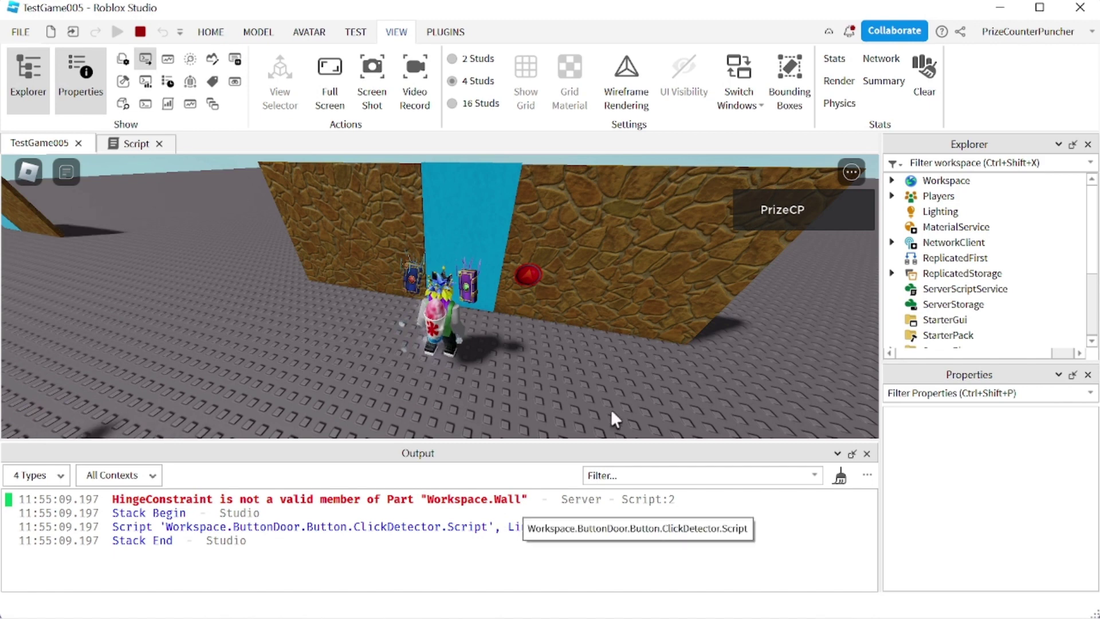
click(891, 180)
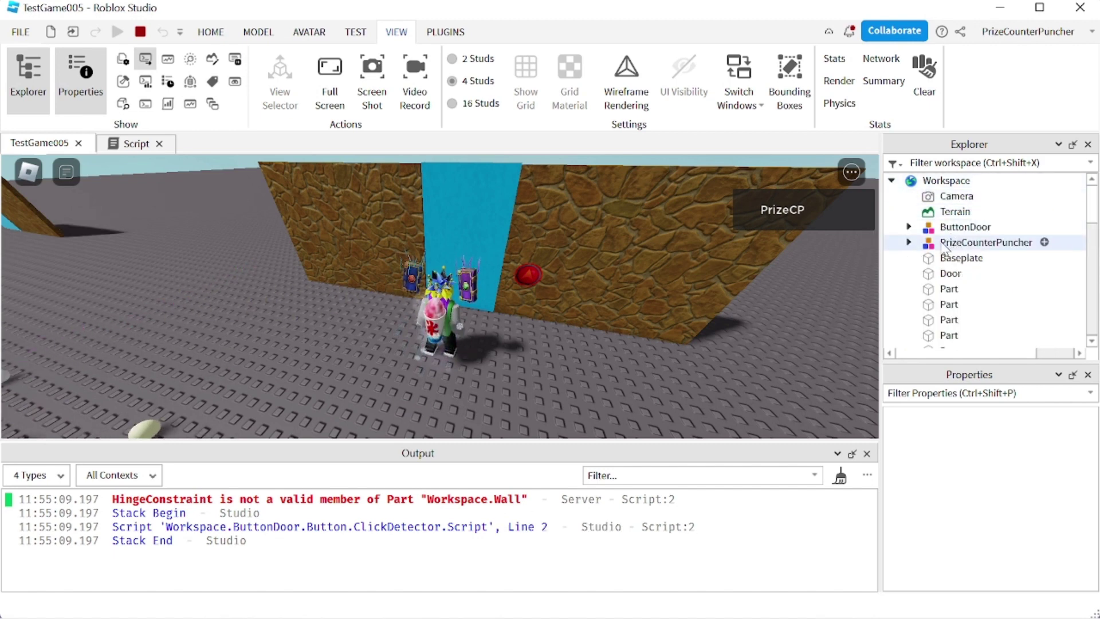
click(141, 33)
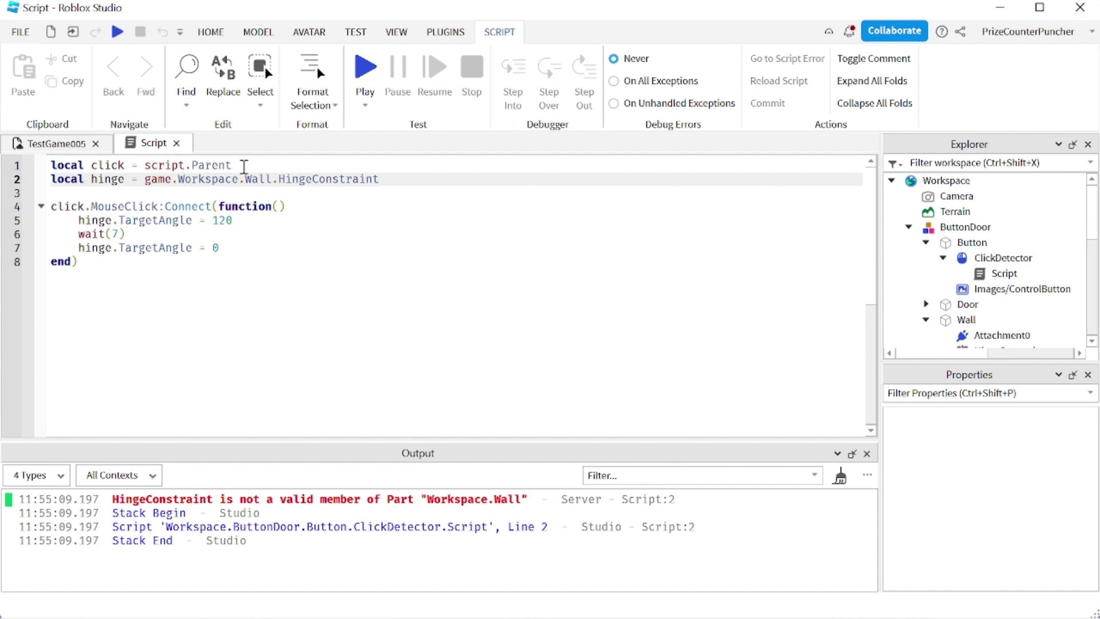
- Change the script's hinge path to game.Workspace.ButtonDoor.Wall.HingeConstraint and check it against the constraint in the model
click(244, 166)
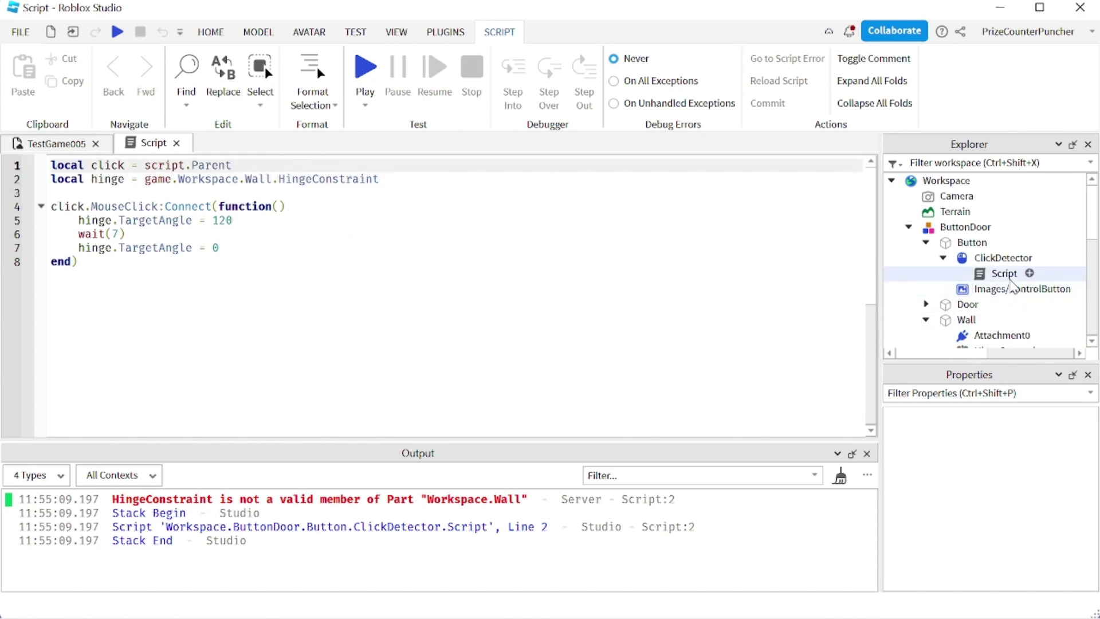
click(1008, 263)
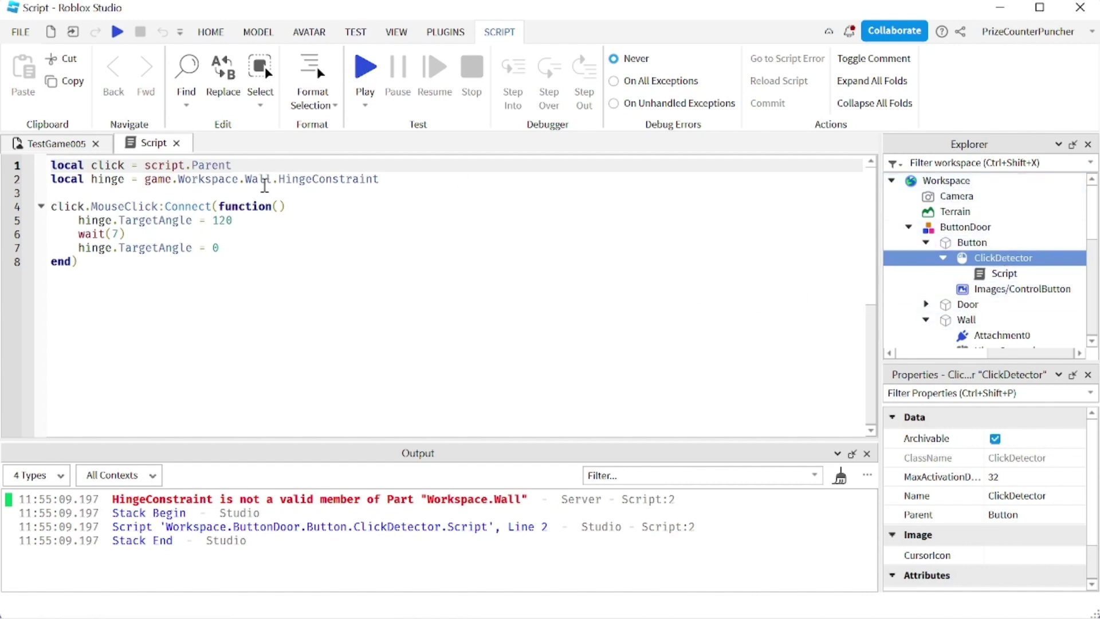
click(248, 179)
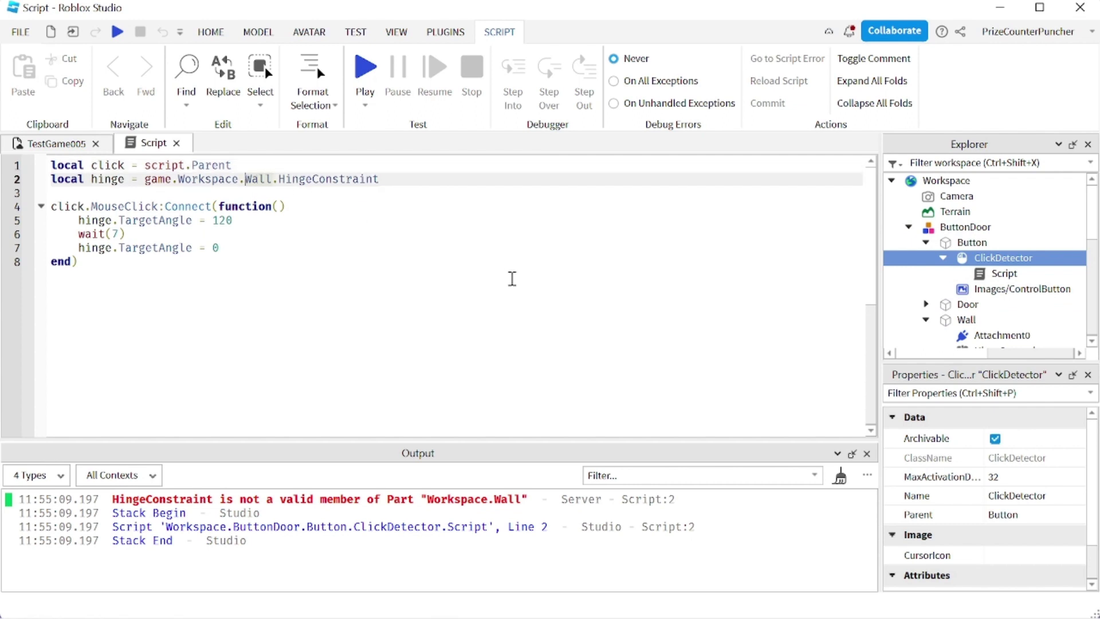
text(b)
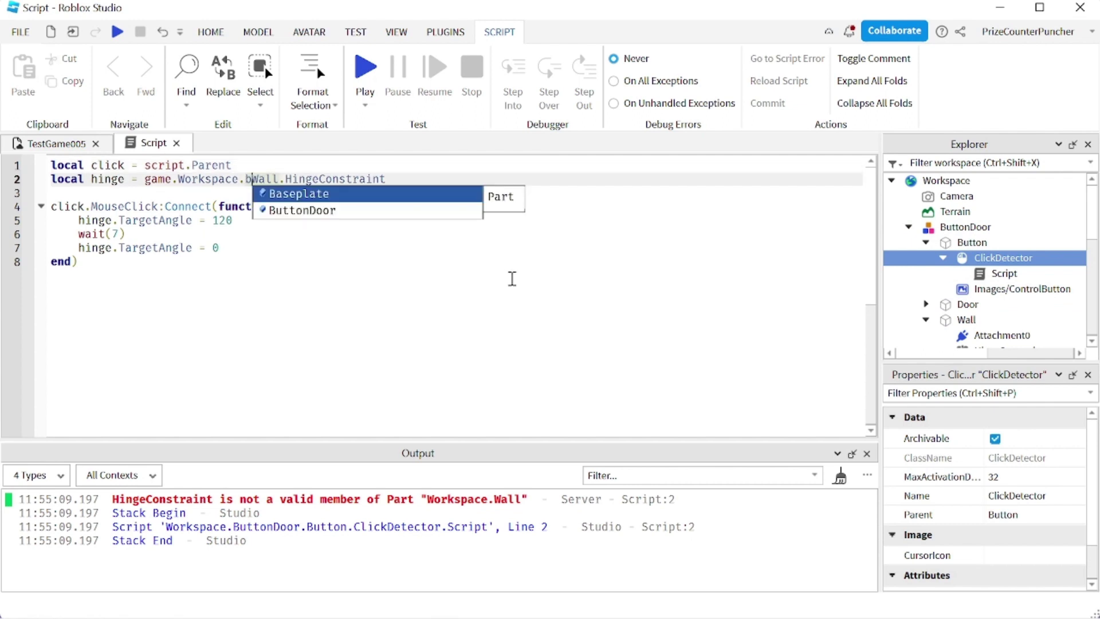
key(Down)
key(Return)
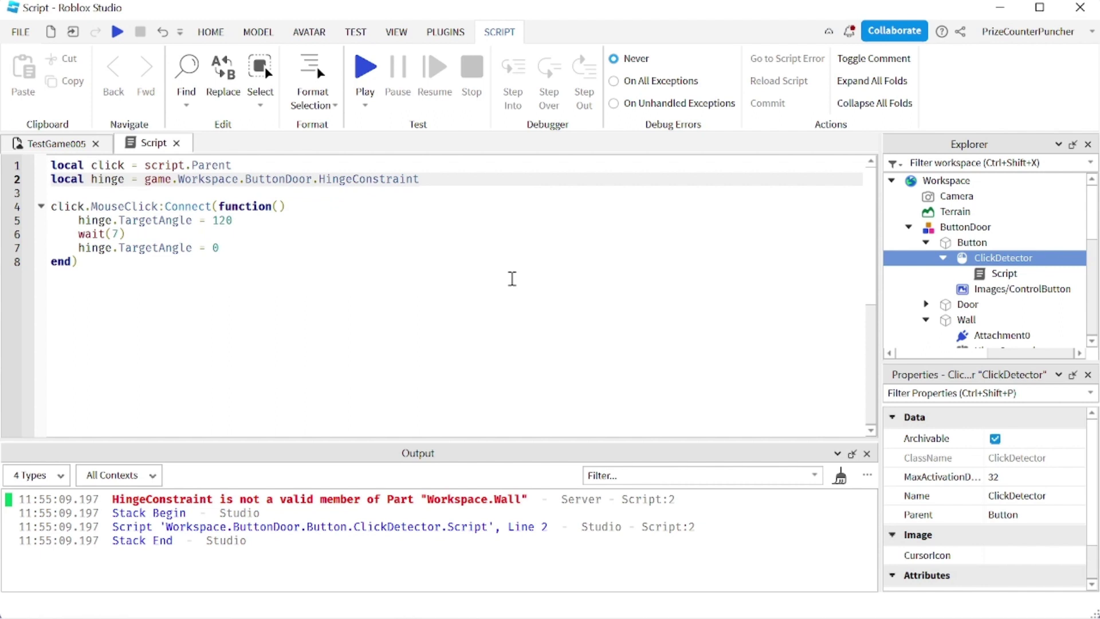
text(.w)
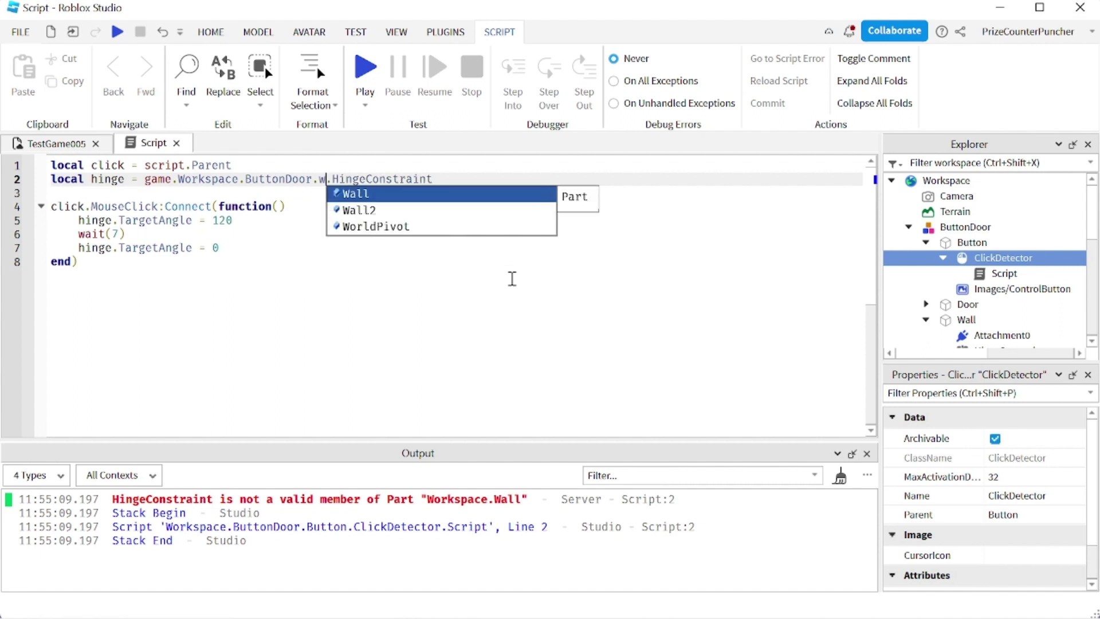
key(Return)
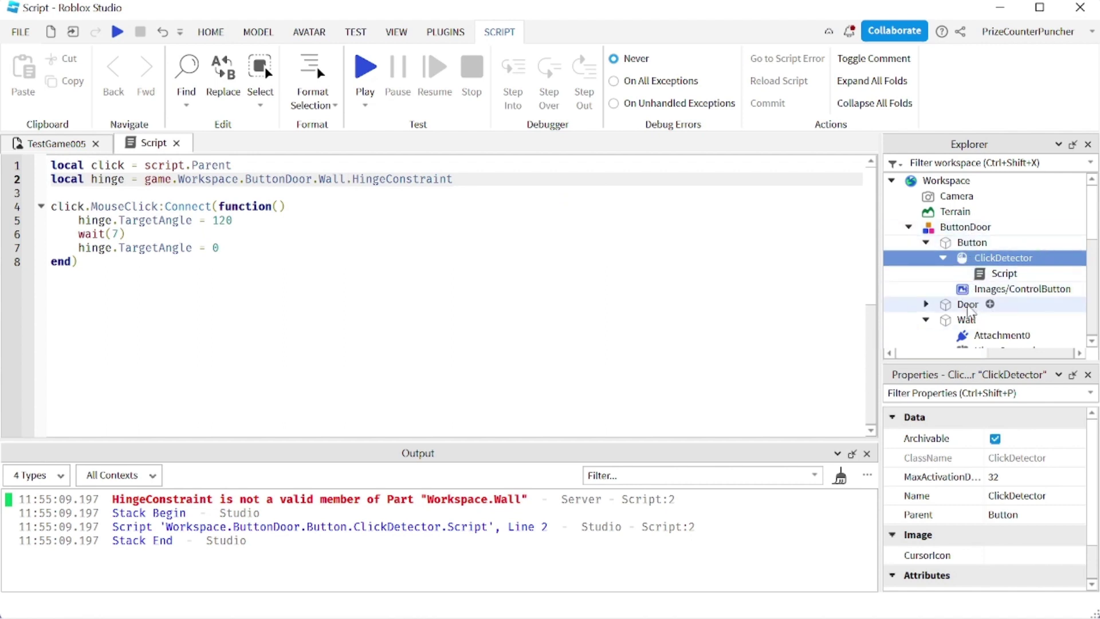
scroll(968, 312, down, 1)
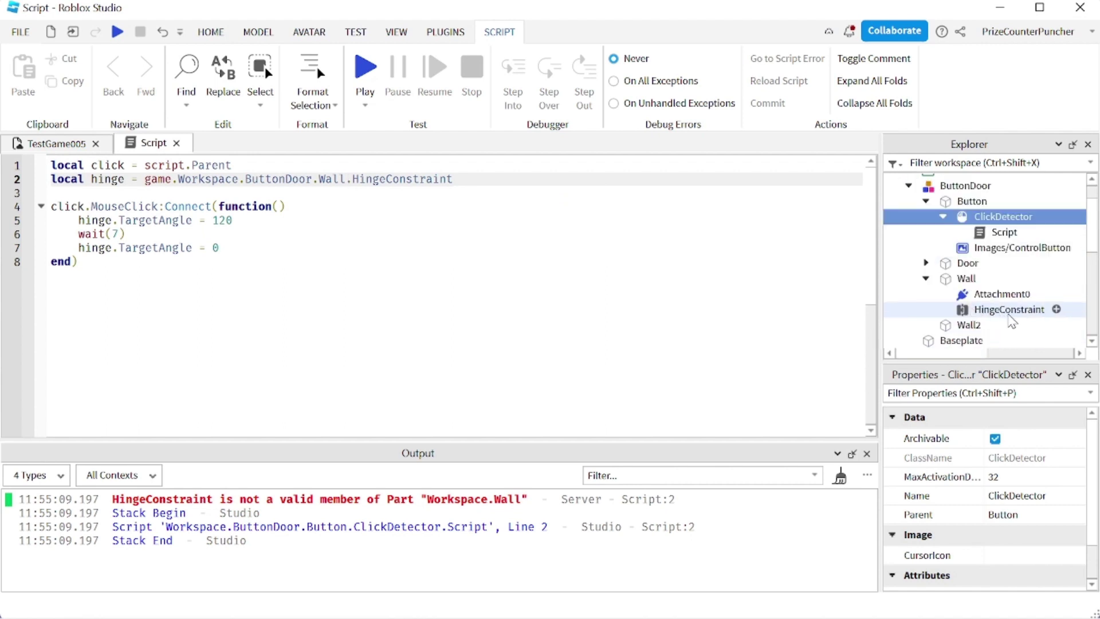
click(981, 310)
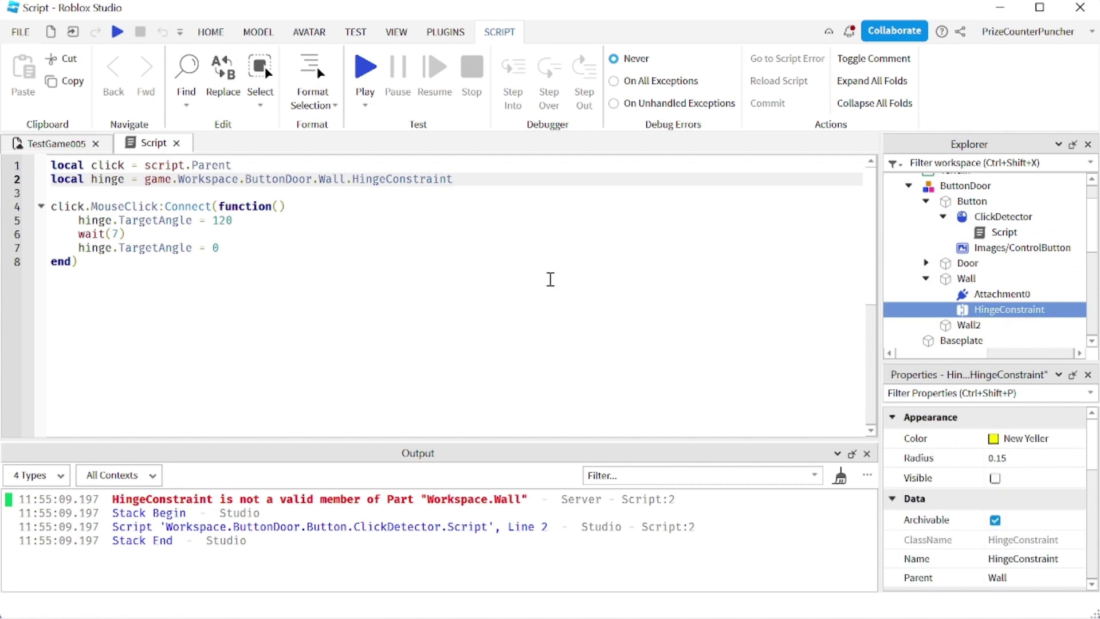
- Play test the corrected script with the Output log closed, operate the door with the red button, walk through and stop the test
click(364, 69)
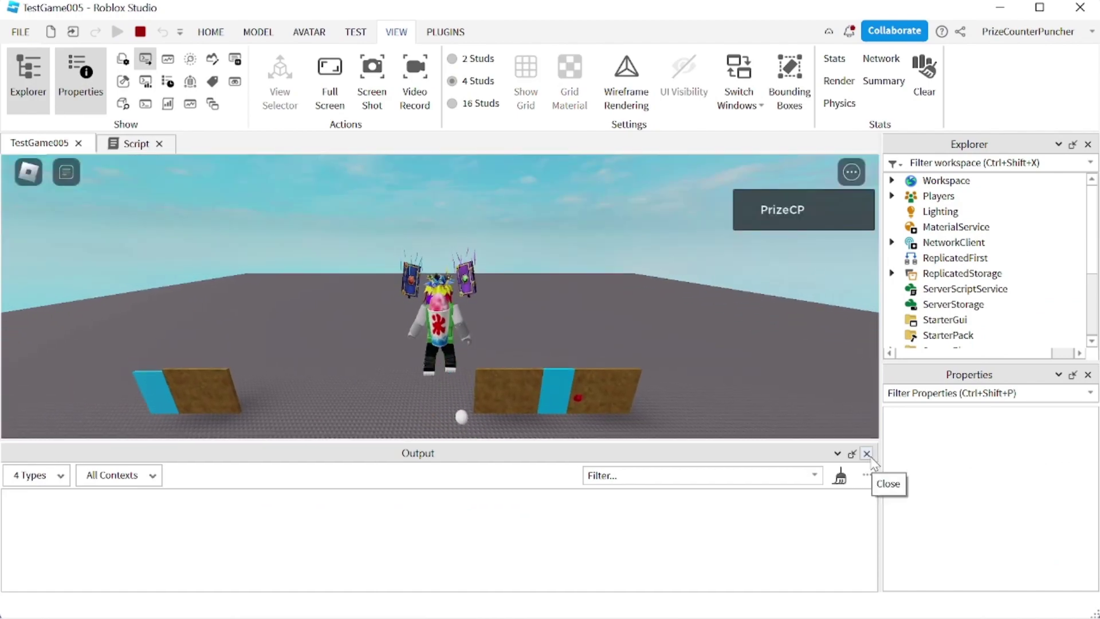
click(866, 454)
key(w)
right_drag(716, 431, 716, 431)
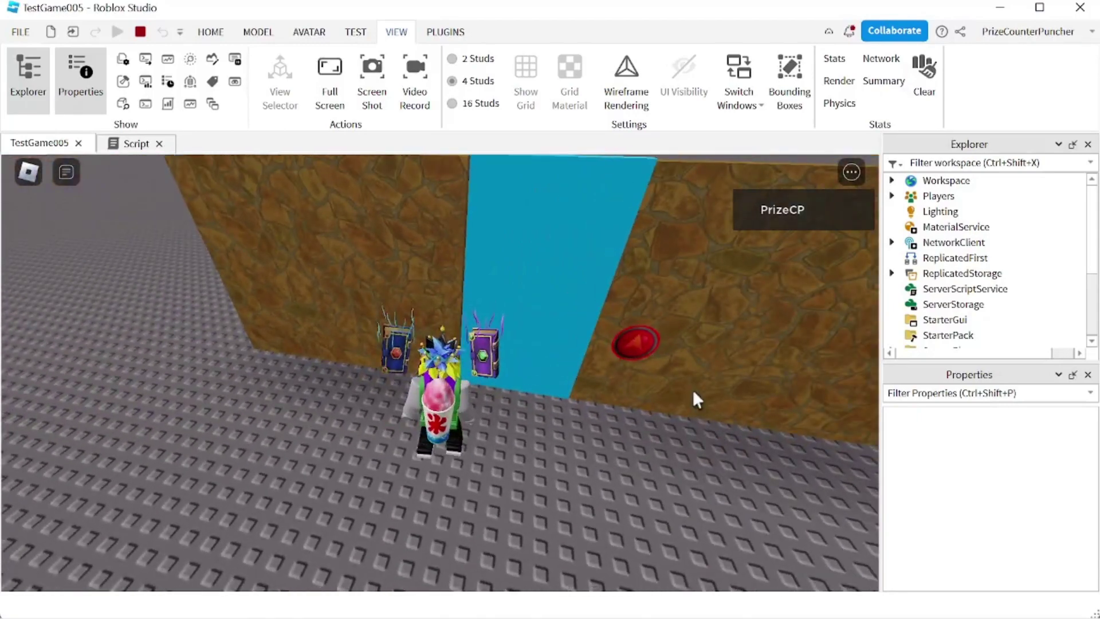
click(629, 344)
right_drag(576, 462, 576, 462)
key(w)
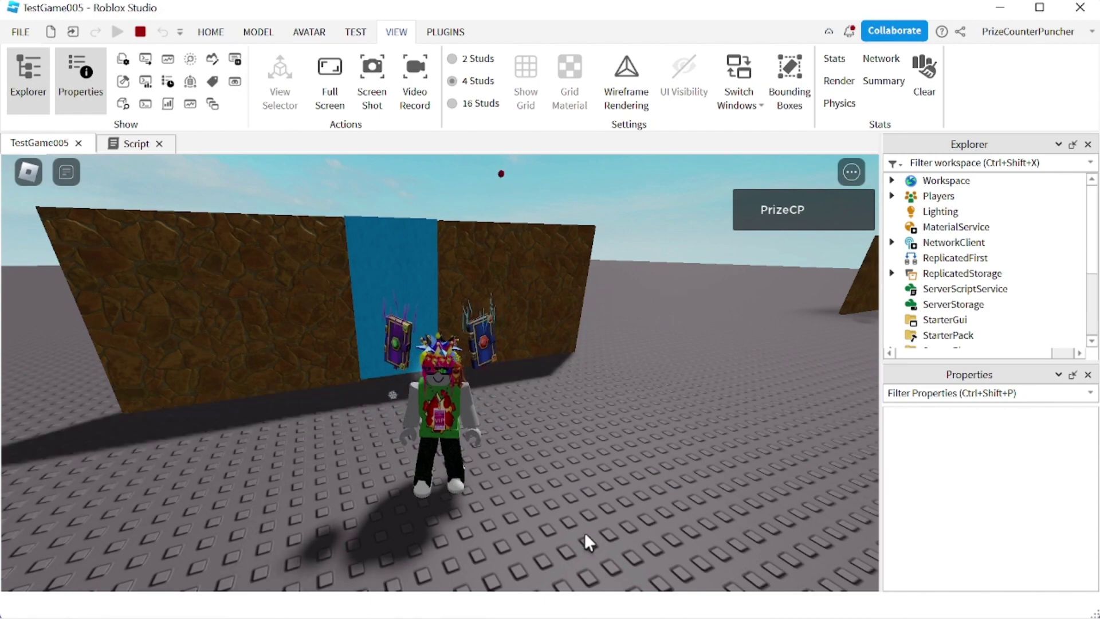
key(shift+F5)
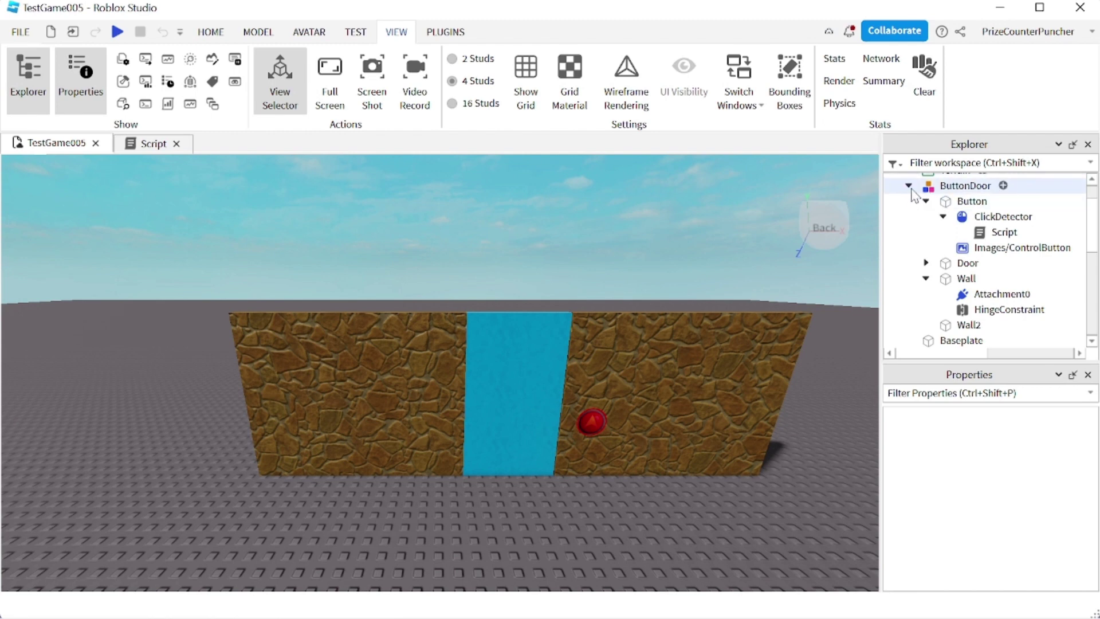
- Examine the ButtonDoor model's structure, selecting its Button, Door, Wall and Wall2 parts together and the parent model itself
click(926, 201)
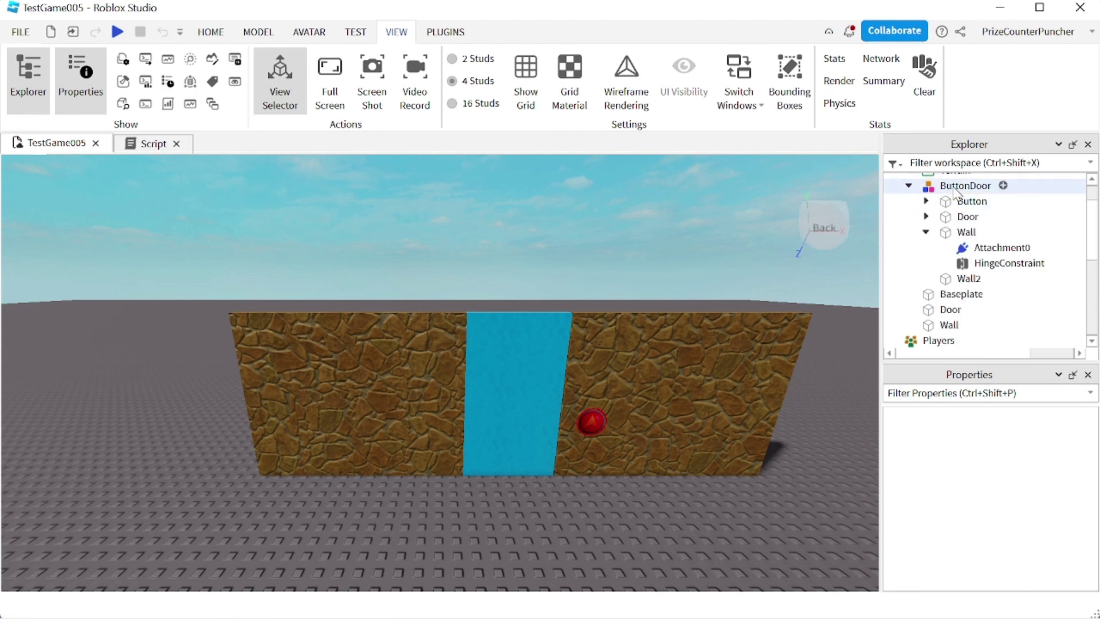
click(926, 231)
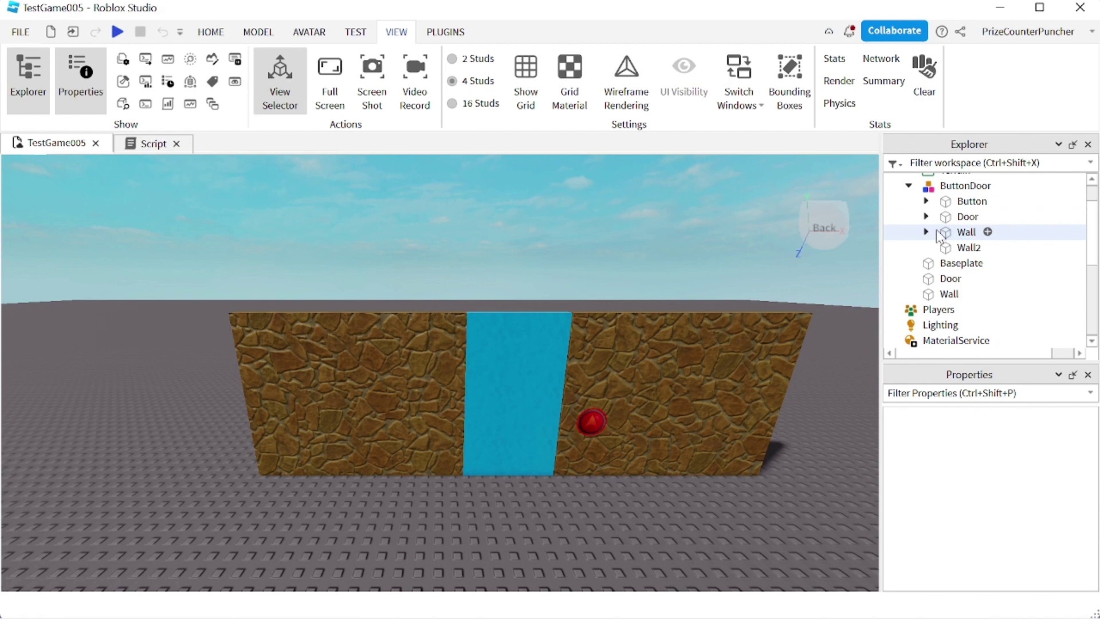
click(968, 201)
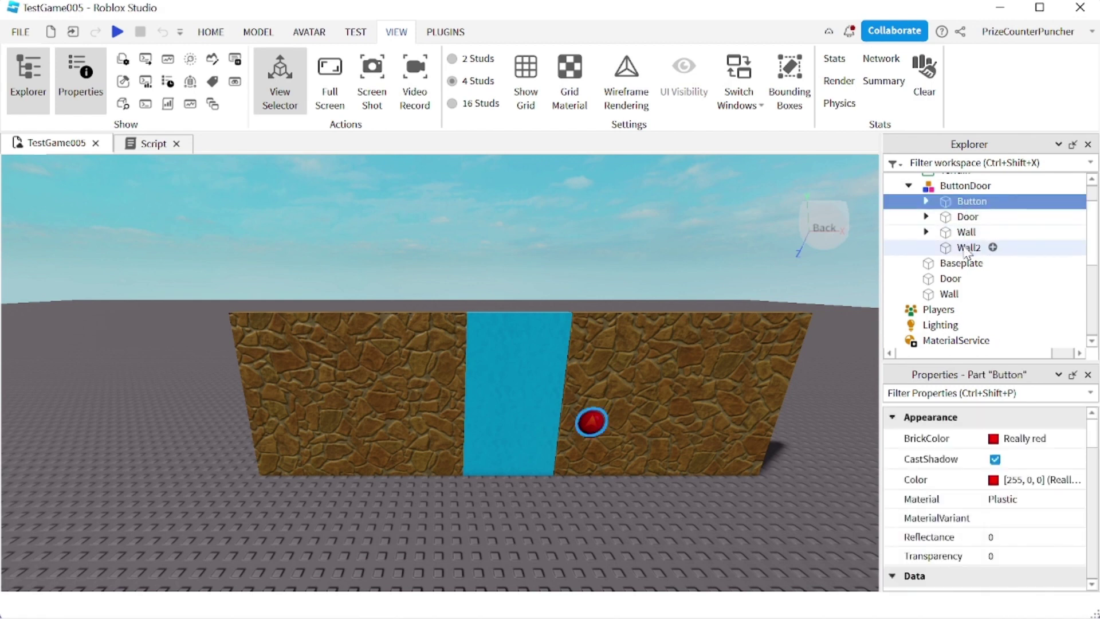
shift+click(968, 247)
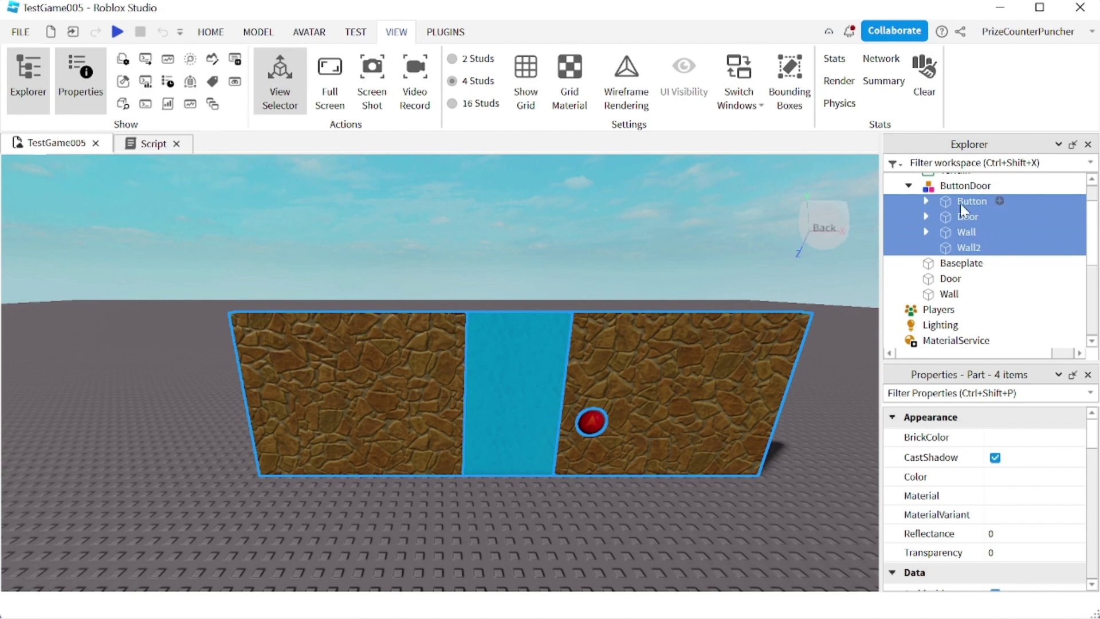
click(966, 186)
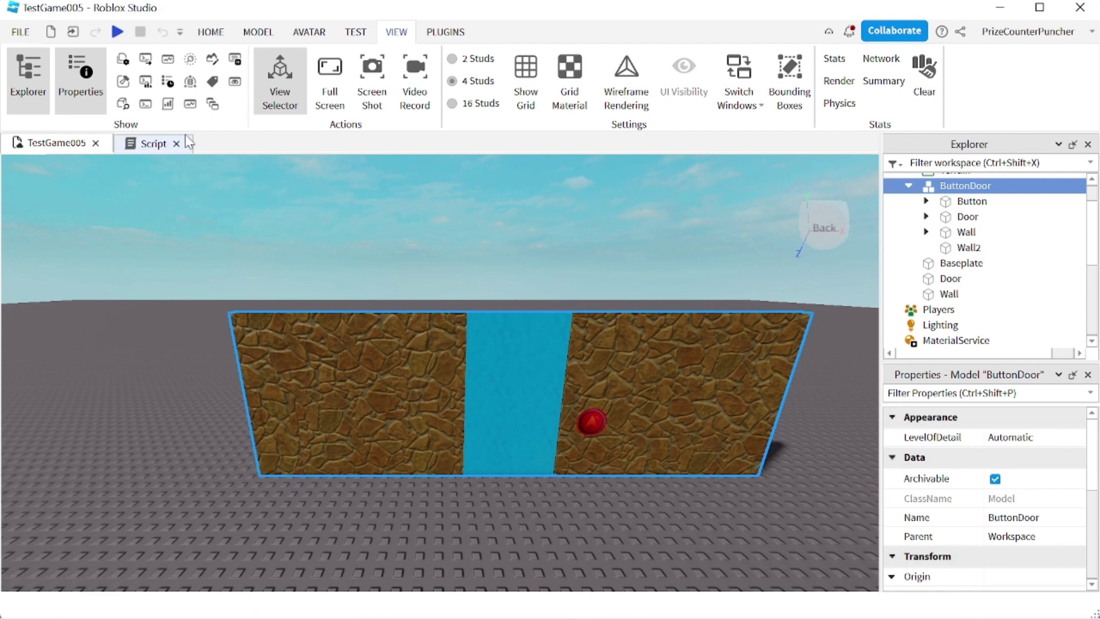
- Open the button's script and review the ButtonDoor reference in the hinge path
click(152, 143)
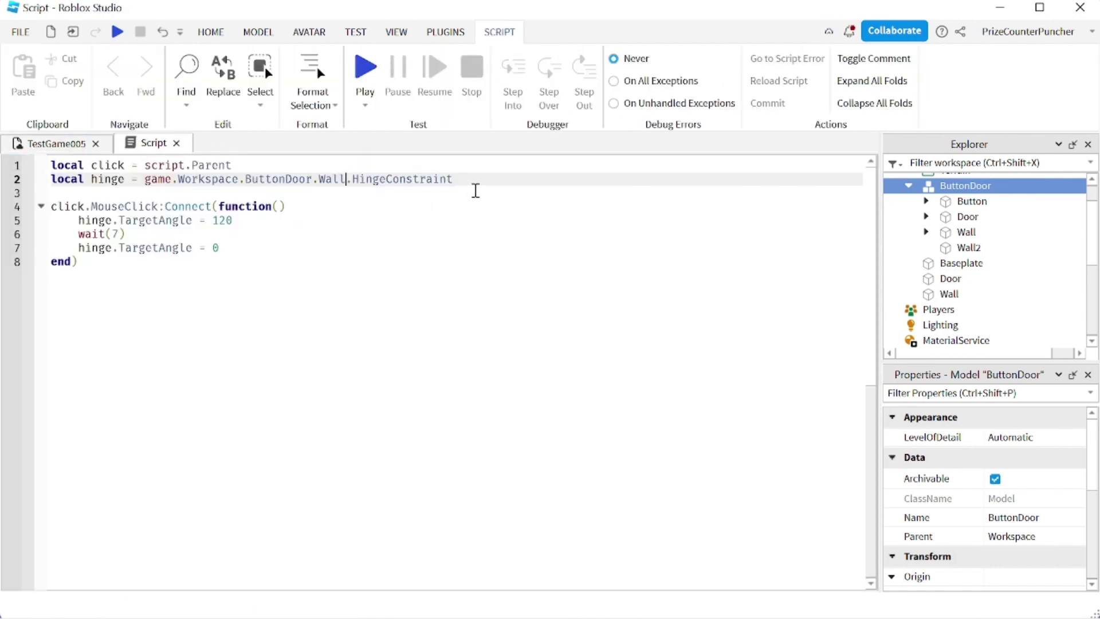
double_click(285, 180)
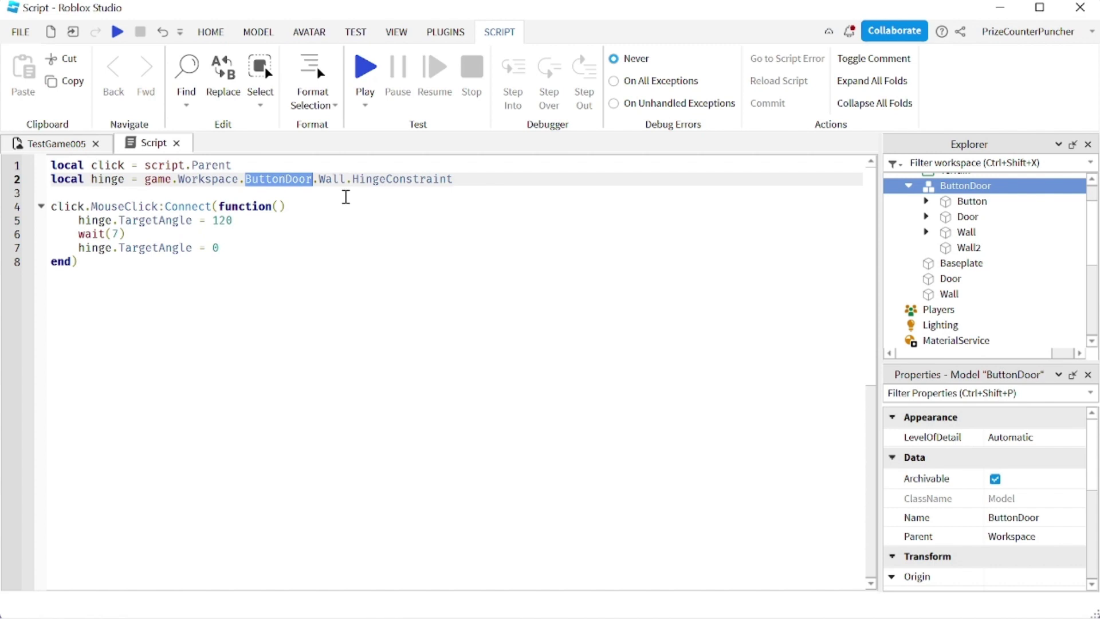
click(472, 189)
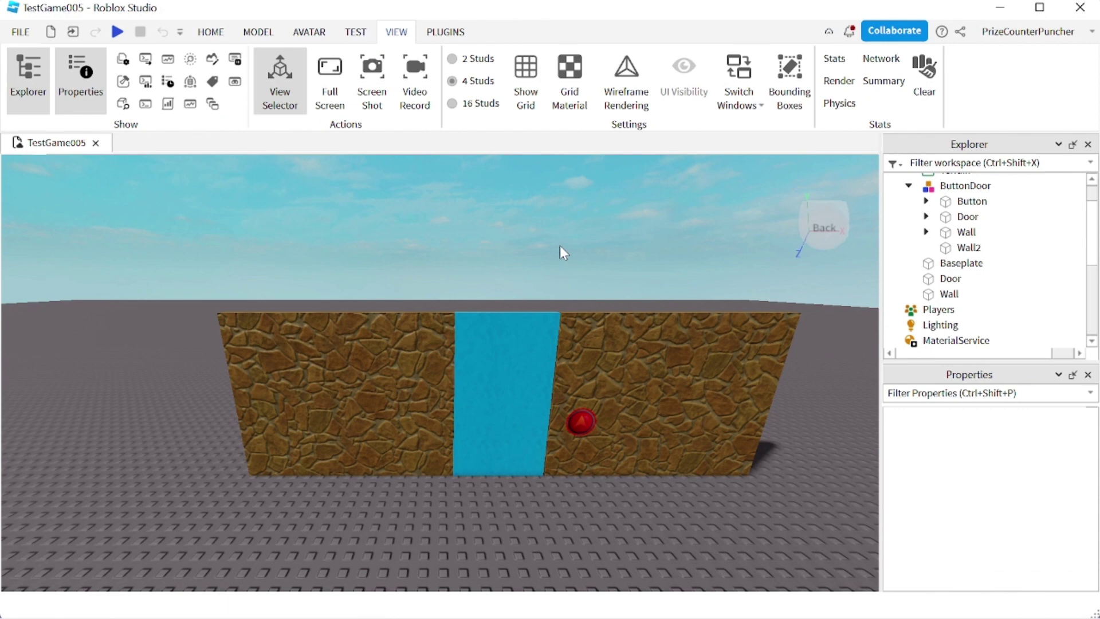
- Collapse the ButtonDoor model in the hierarchy and identify the separate Door and Wall parts standing beside it
key(d)
key(a)
key(a)
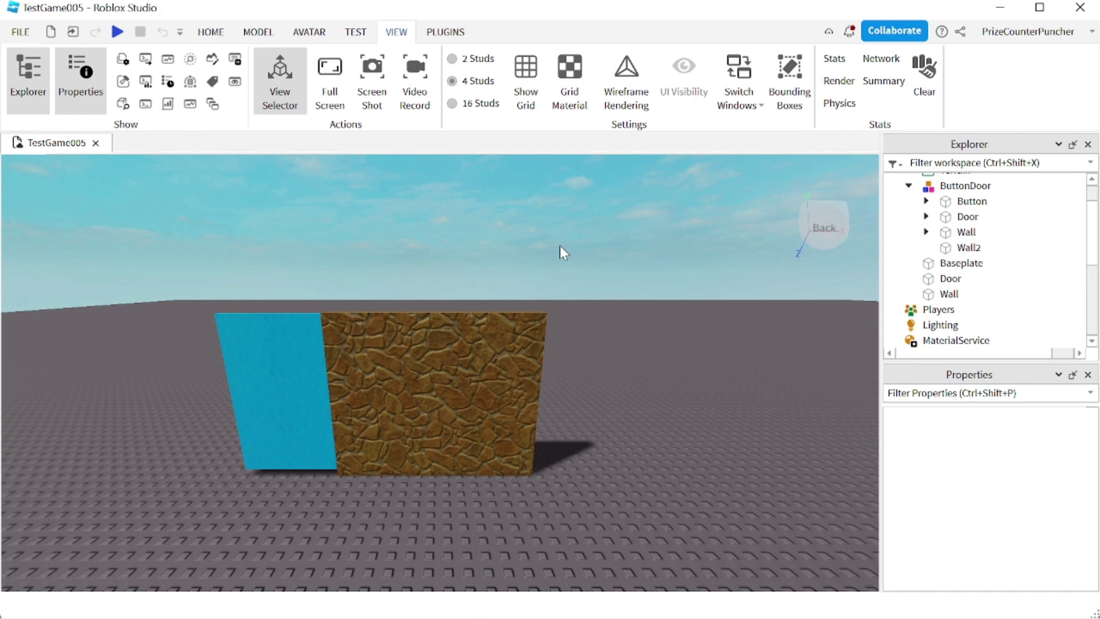
click(907, 186)
scroll(928, 241, up, 1)
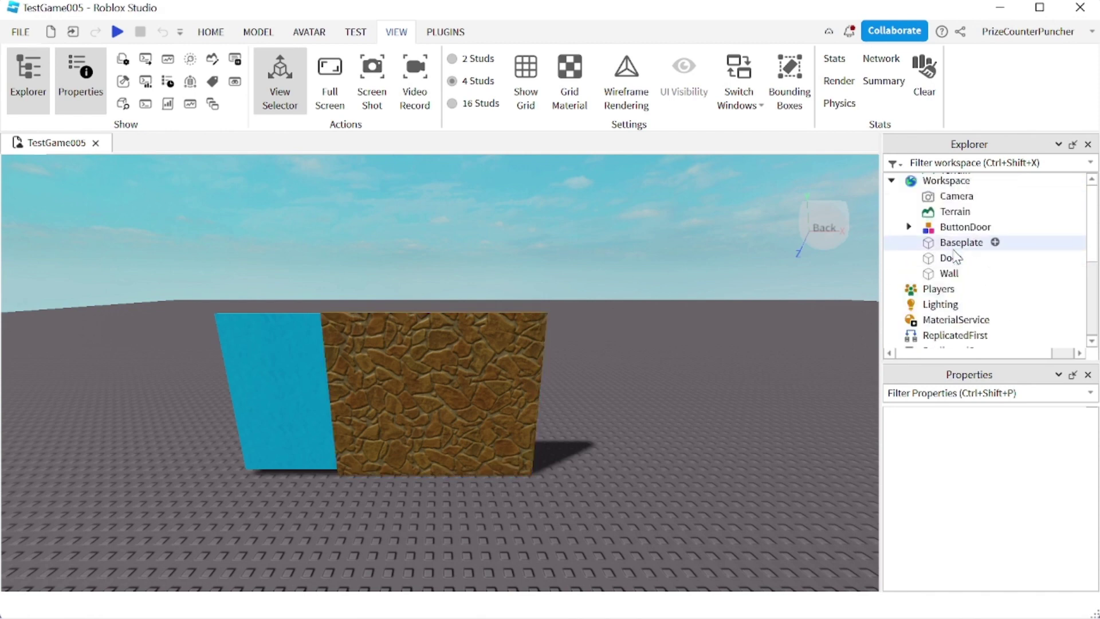
click(273, 408)
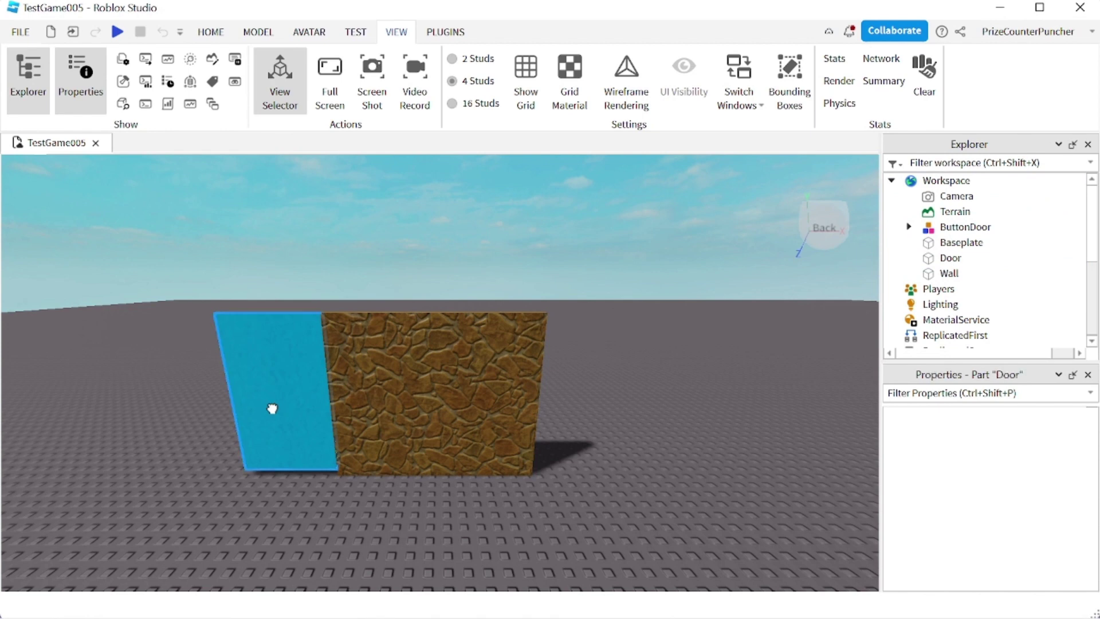
click(473, 375)
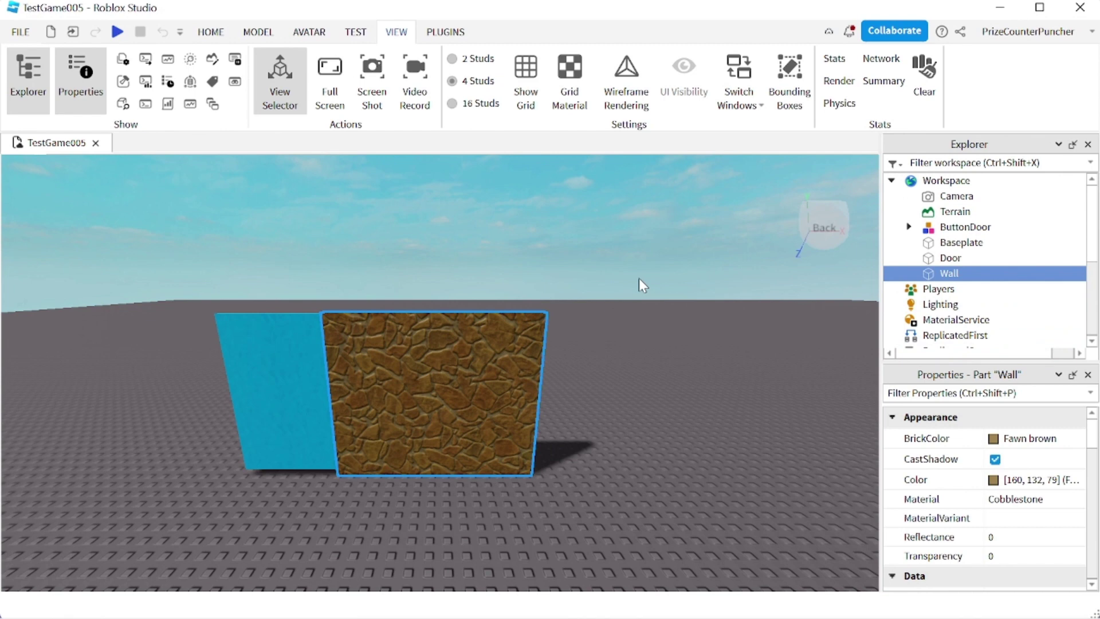
- Move the separate cyan Door part sideways away from the cobblestone wall, leaving a gap between them
click(282, 388)
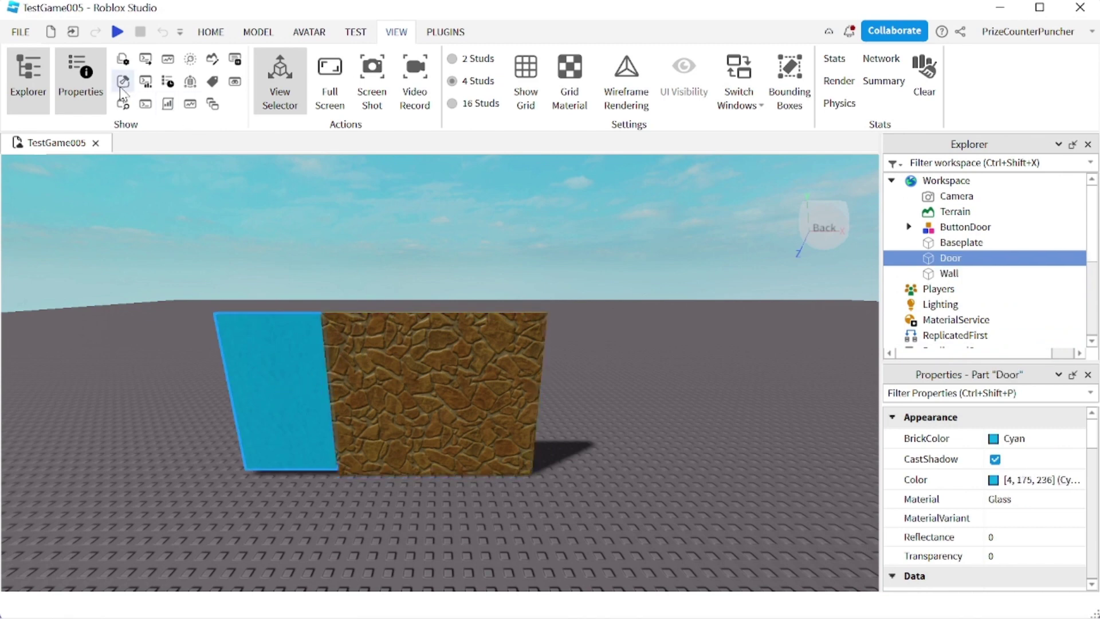
click(211, 31)
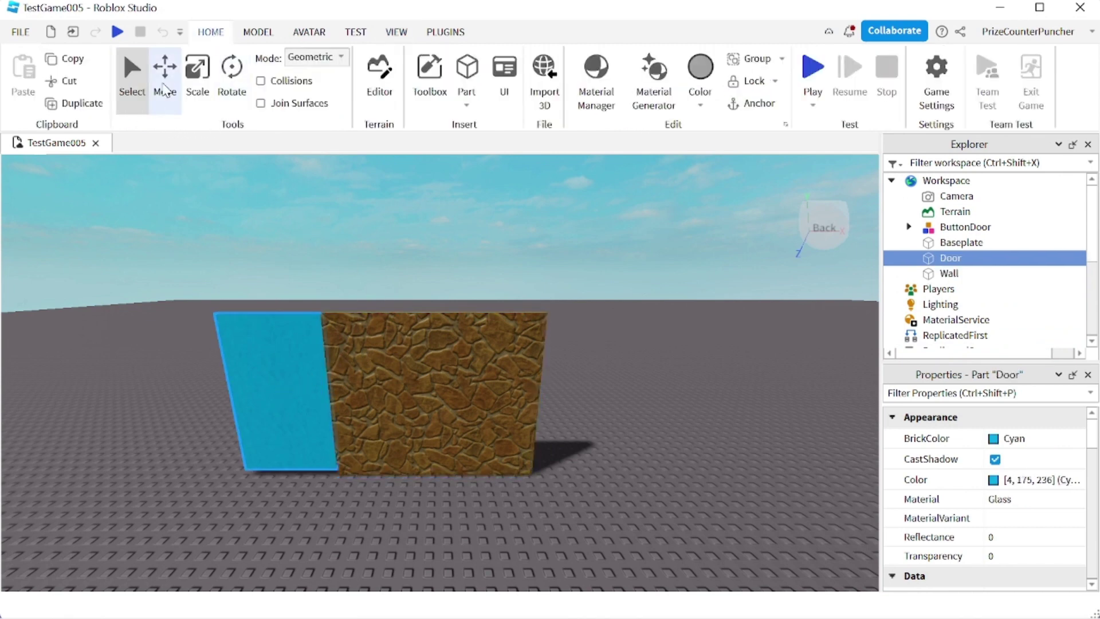
click(165, 89)
drag(222, 388, 115, 378)
key(a)
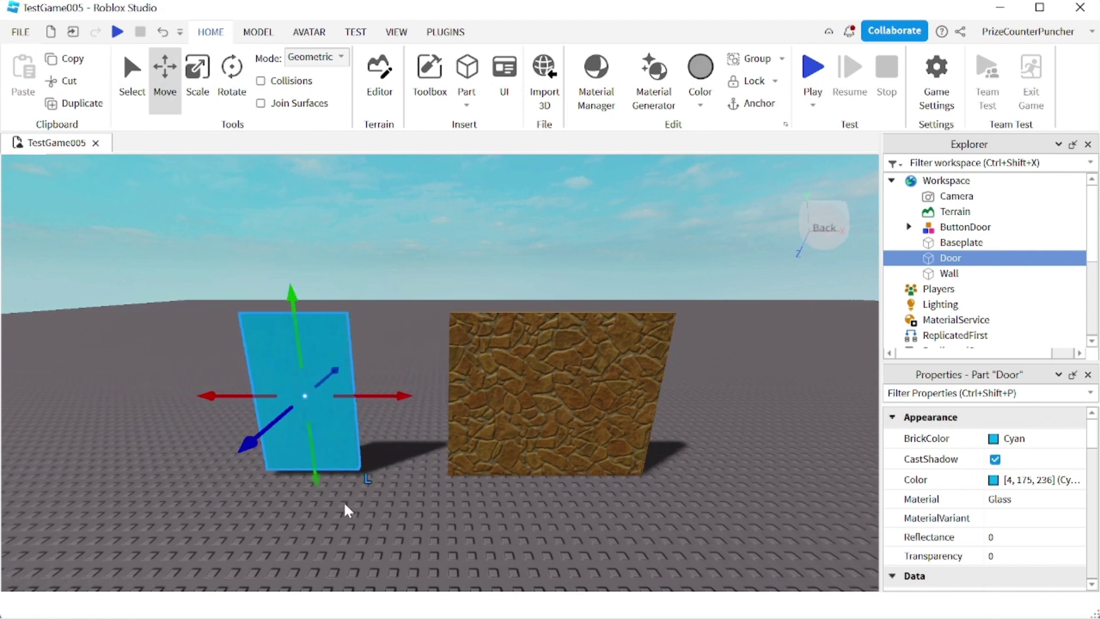
- Turn on the display of Constraint Details, with the gap between the door and the wall in close view
key(w)
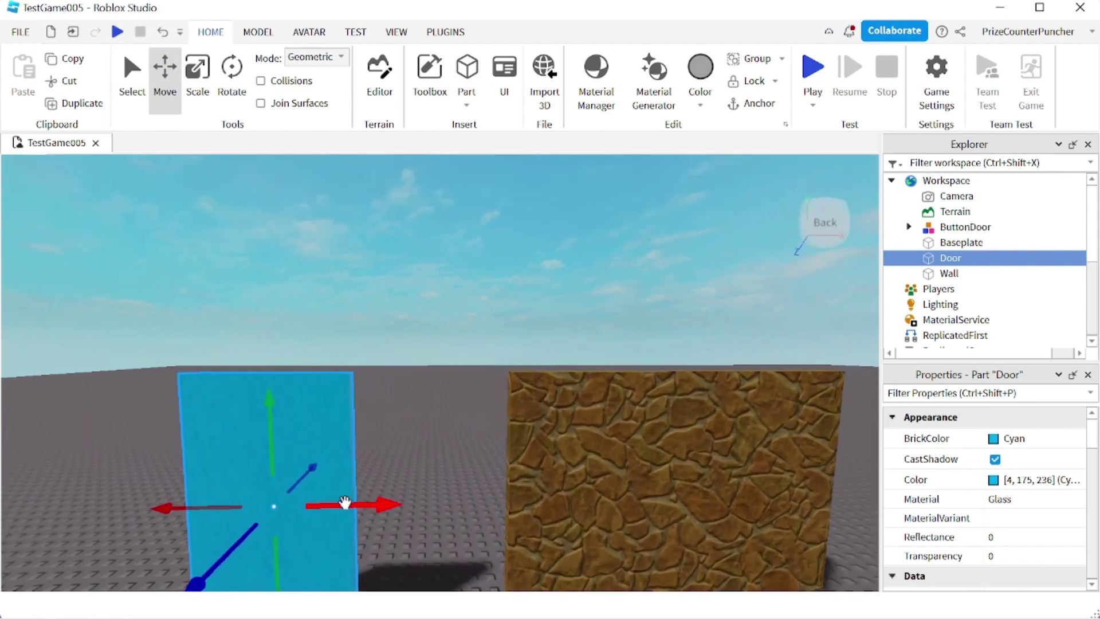
key(w)
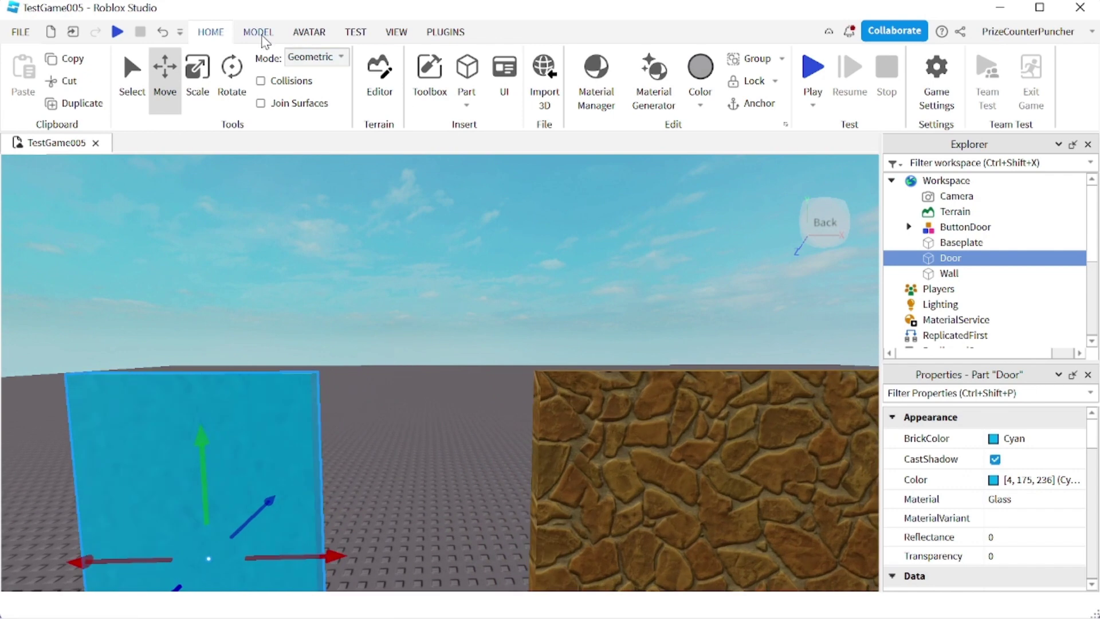
click(261, 37)
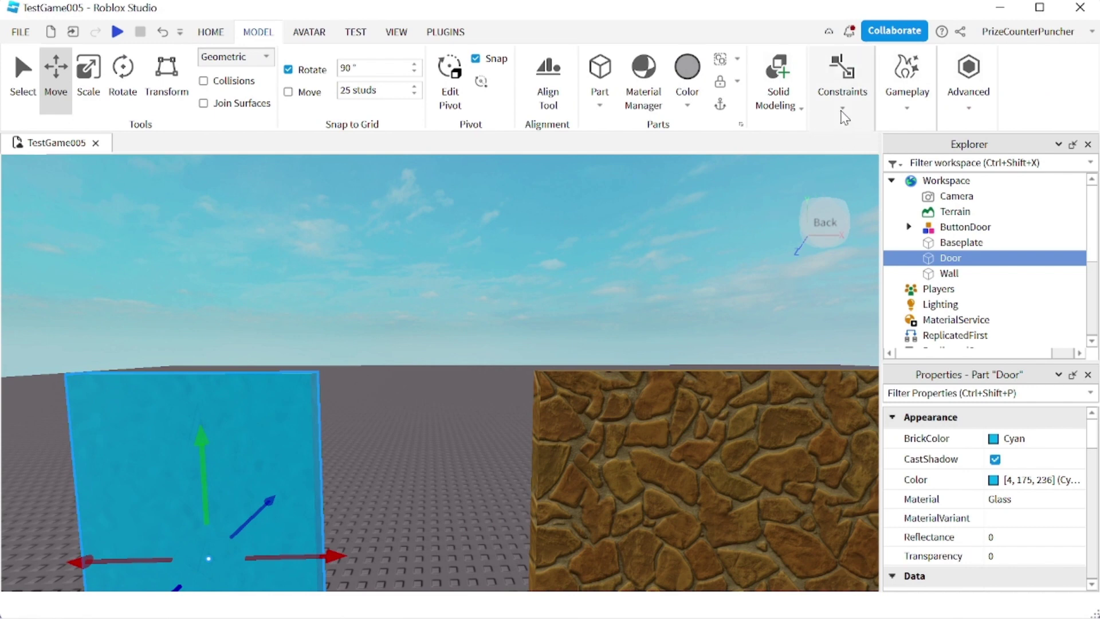
click(843, 112)
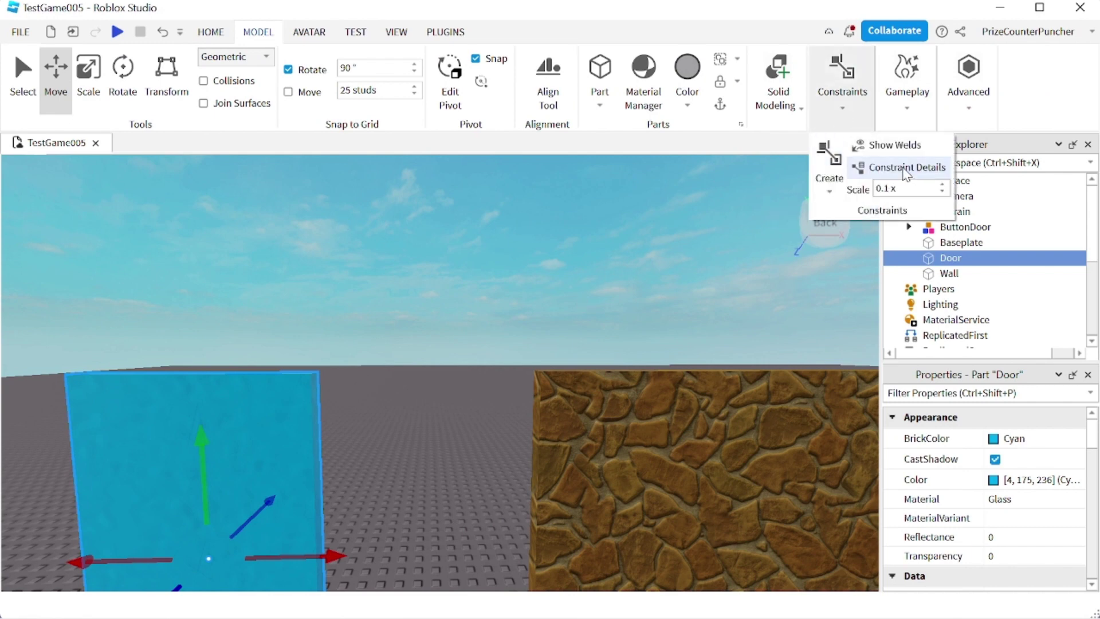
click(904, 170)
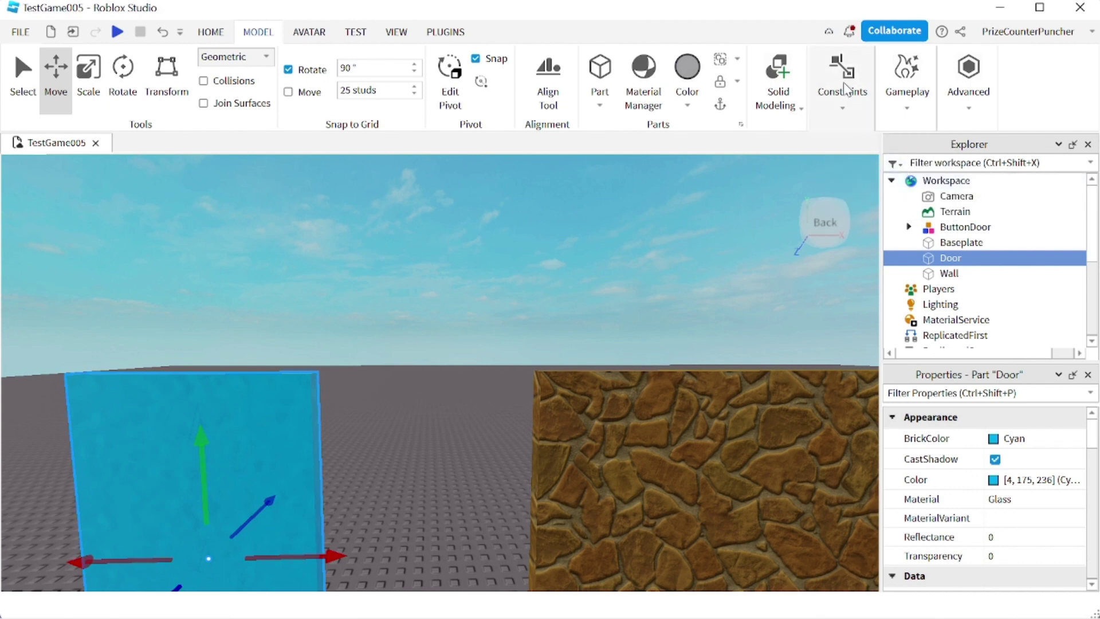
- Create a Hinge constraint from the wall's end face to the facing edge of the cyan door
click(845, 112)
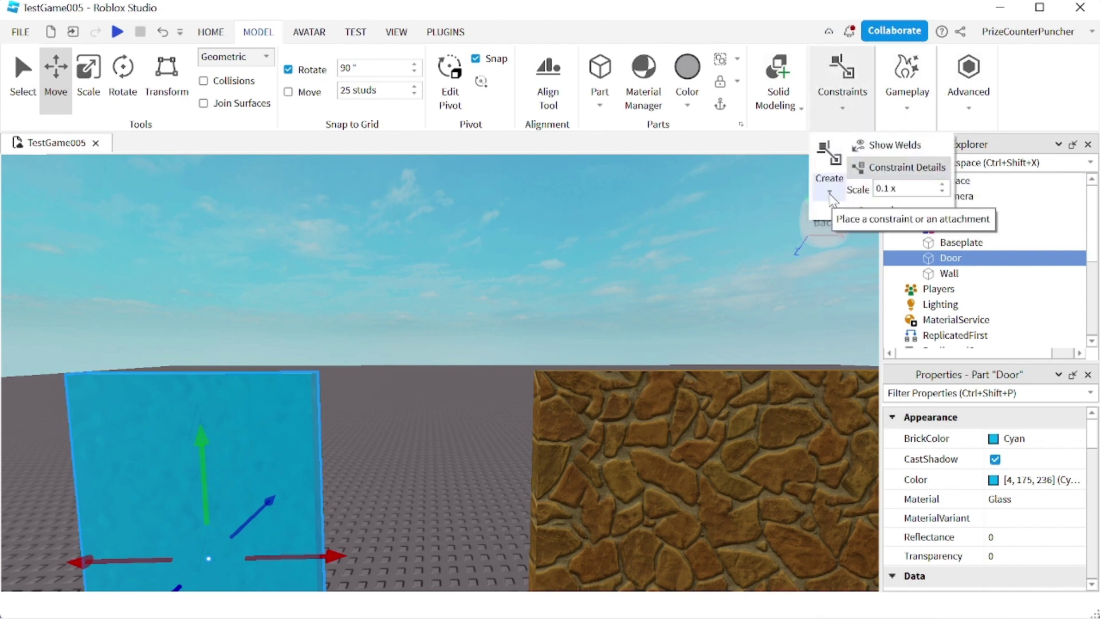
click(830, 194)
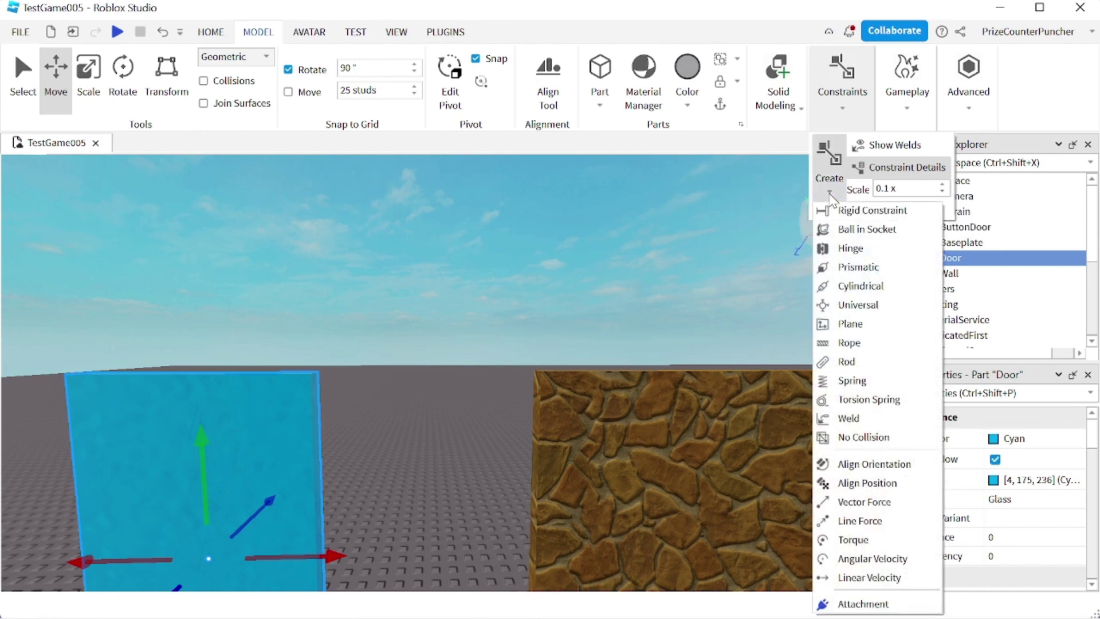
click(850, 248)
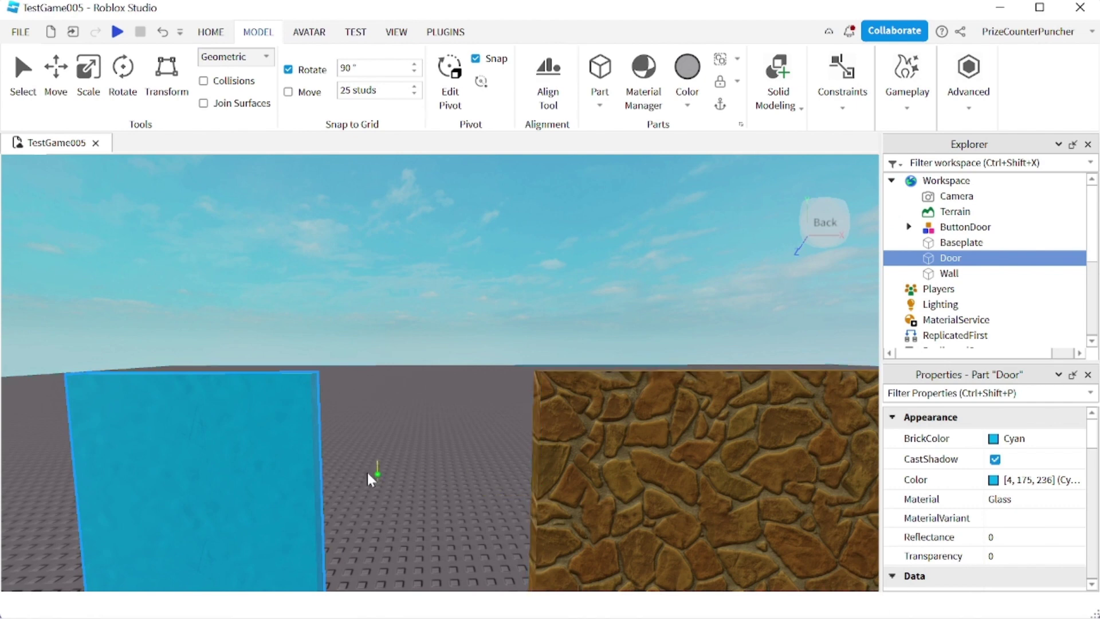
click(532, 503)
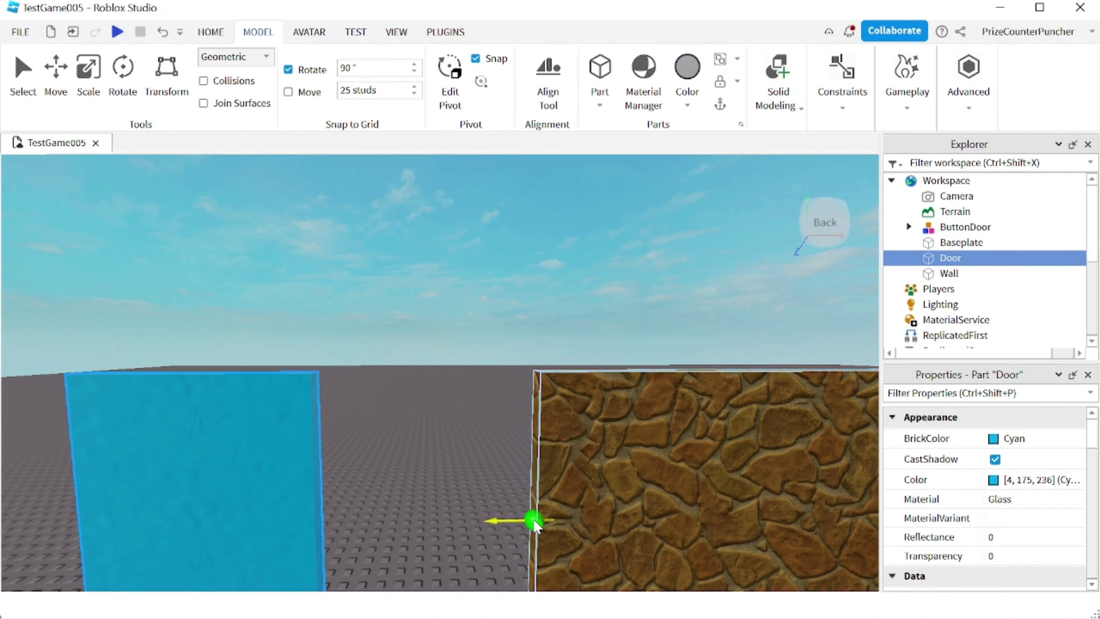
click(534, 522)
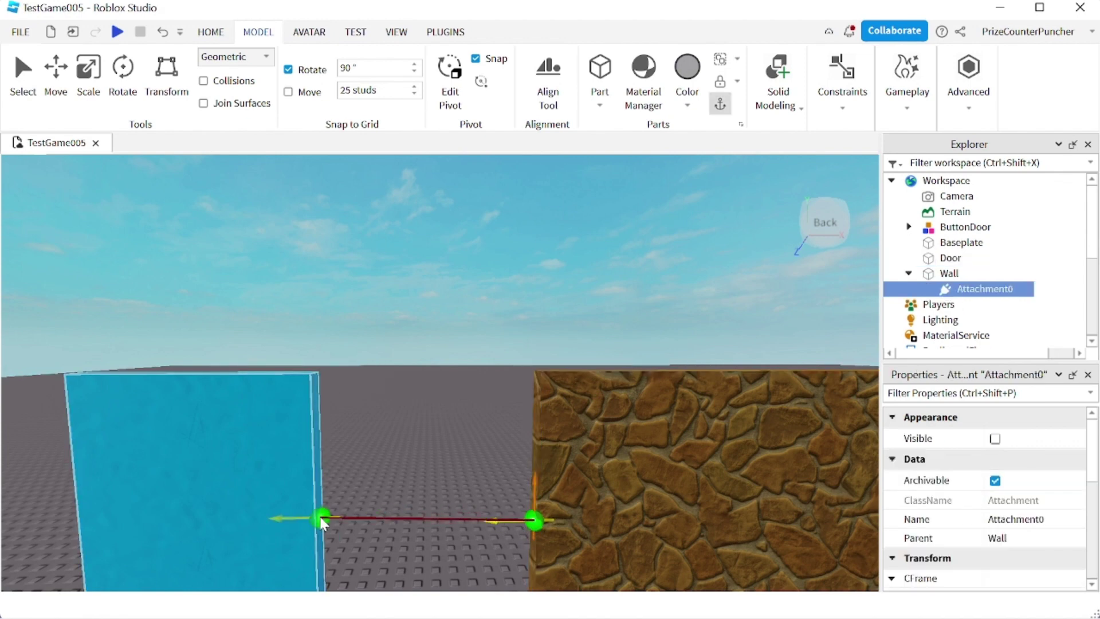
click(320, 518)
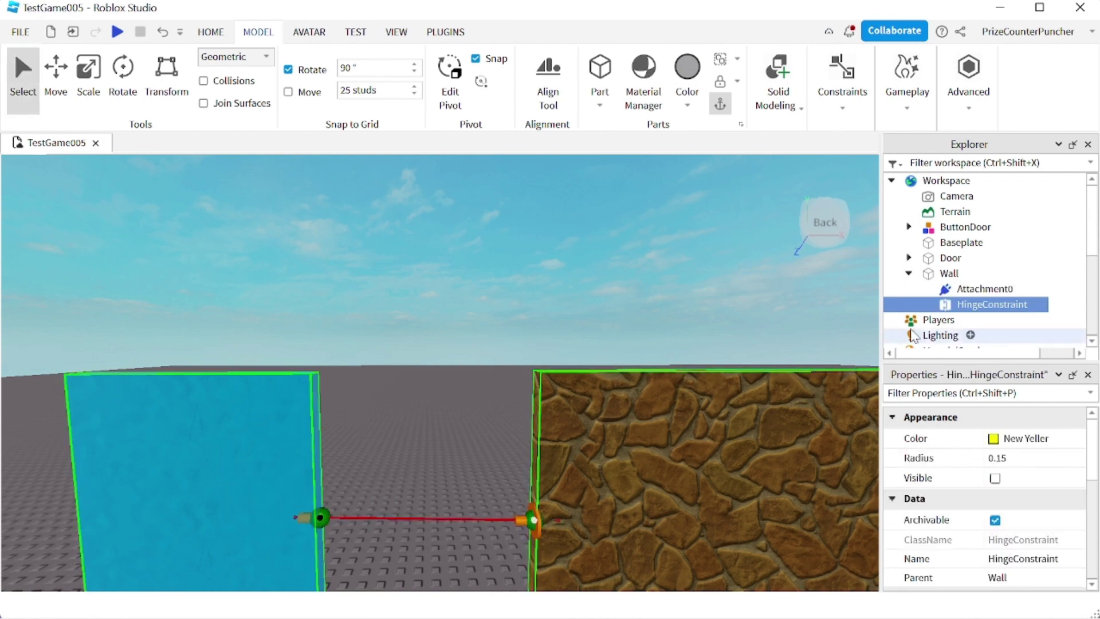
- Rotate the wall's Attachment0 by 90° so that its hinge axis points straight up
click(993, 291)
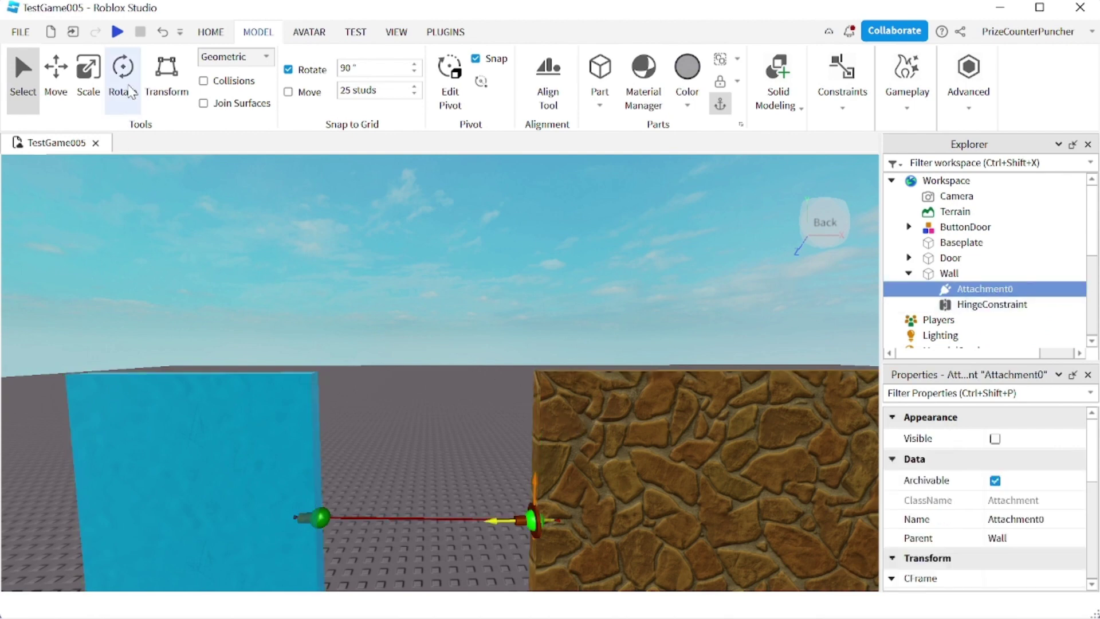
click(123, 74)
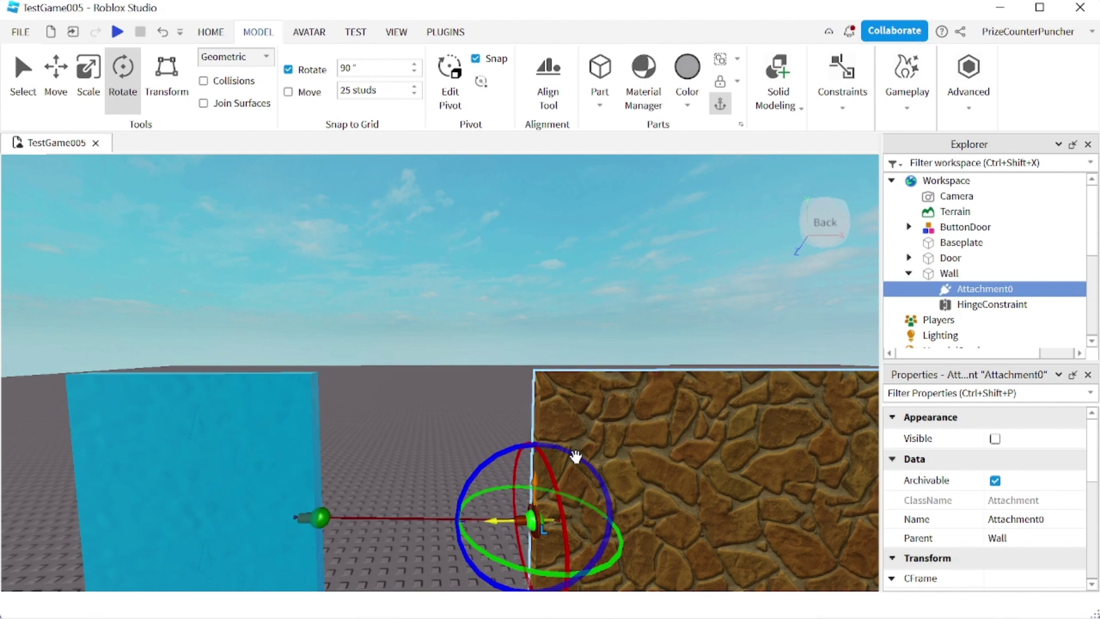
drag(576, 457, 600, 485)
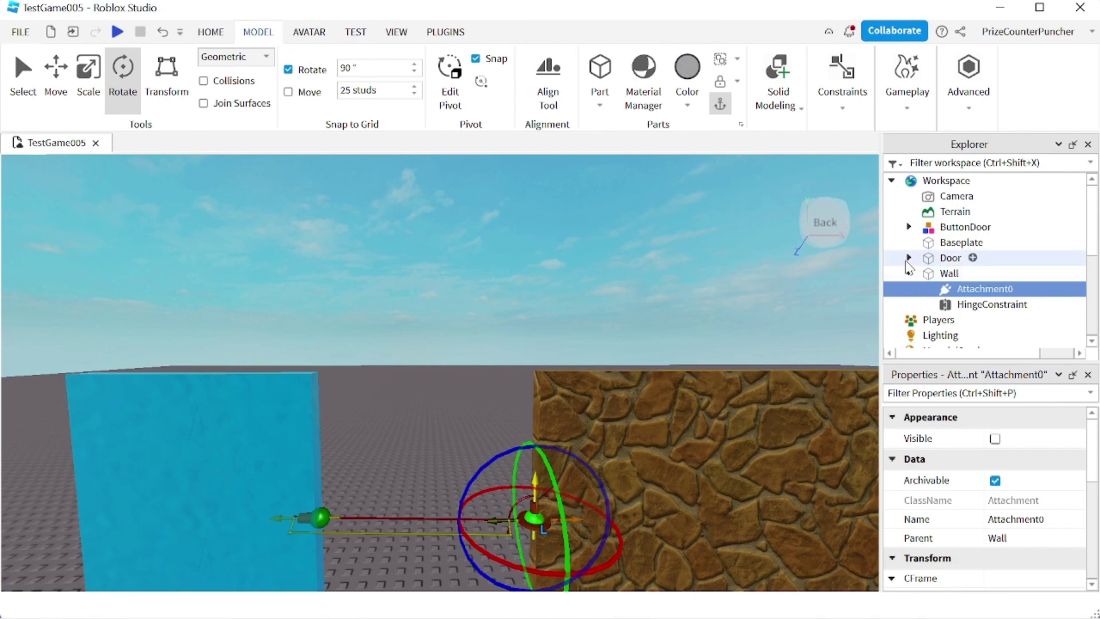
- Rotate the door's Attachment1 by 90° so that its hinge axis points straight up
click(909, 258)
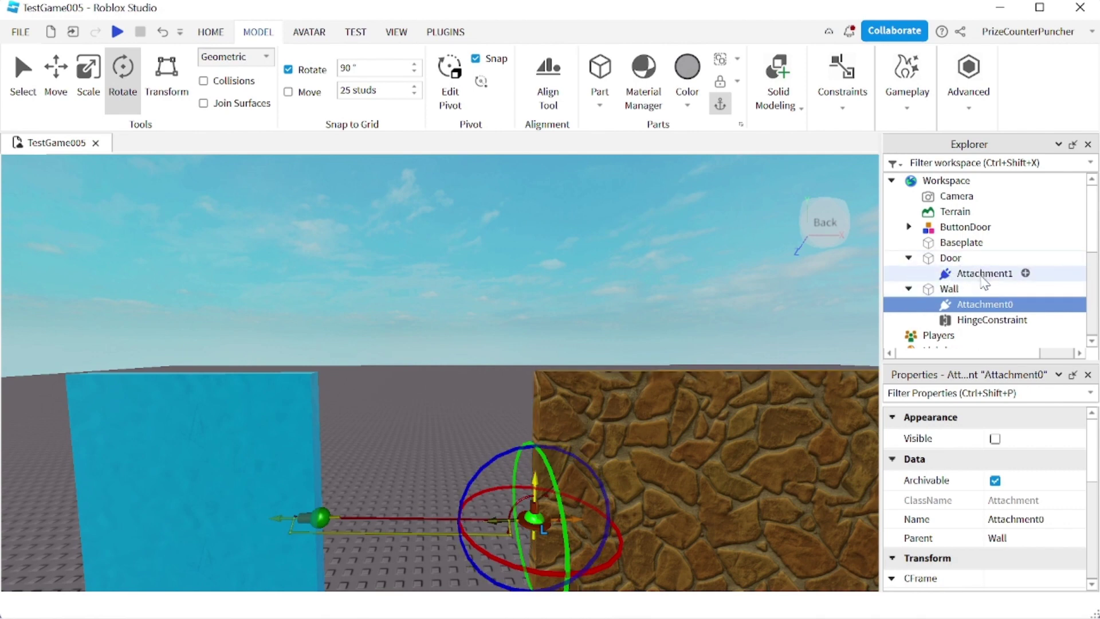
click(983, 275)
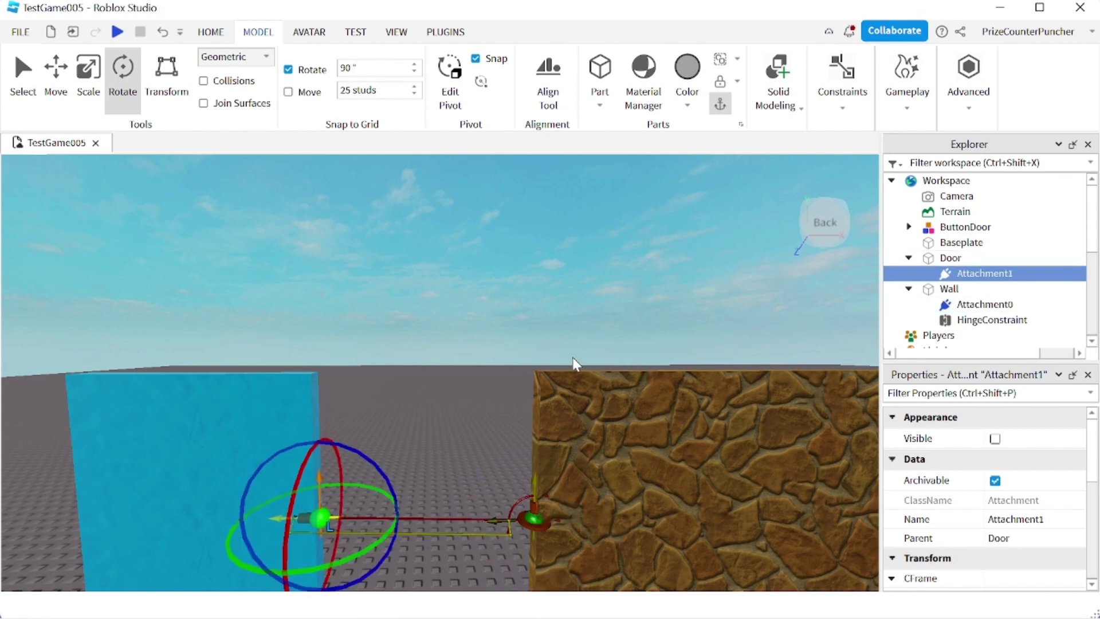
drag(364, 460, 376, 493)
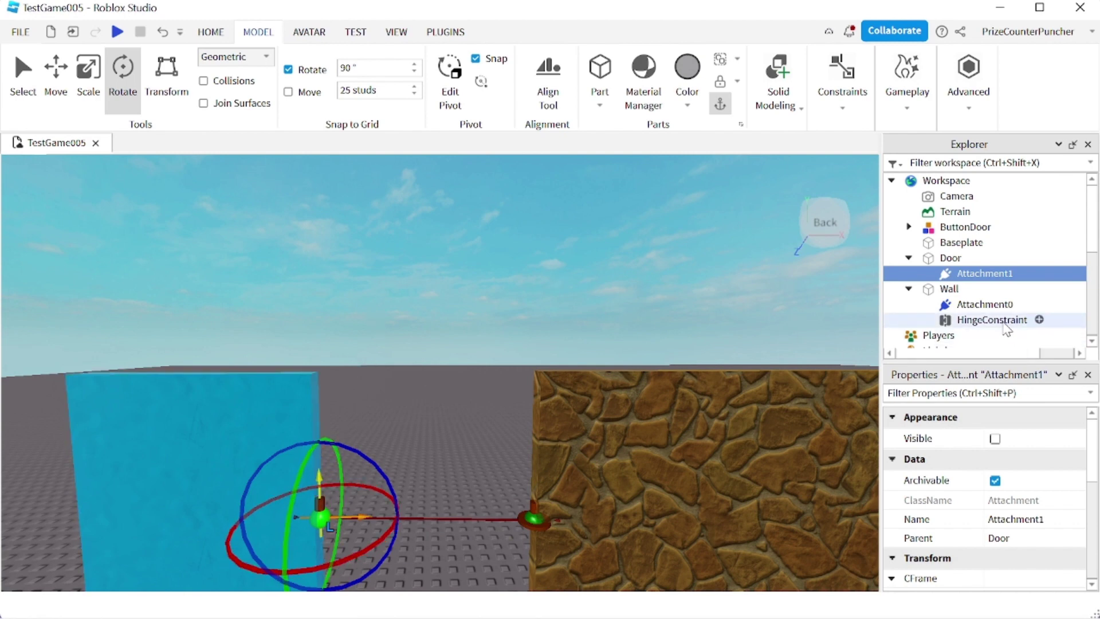
- Enable the angle limits of the wall's HingeConstraint
click(1002, 322)
scroll(967, 480, down, 3)
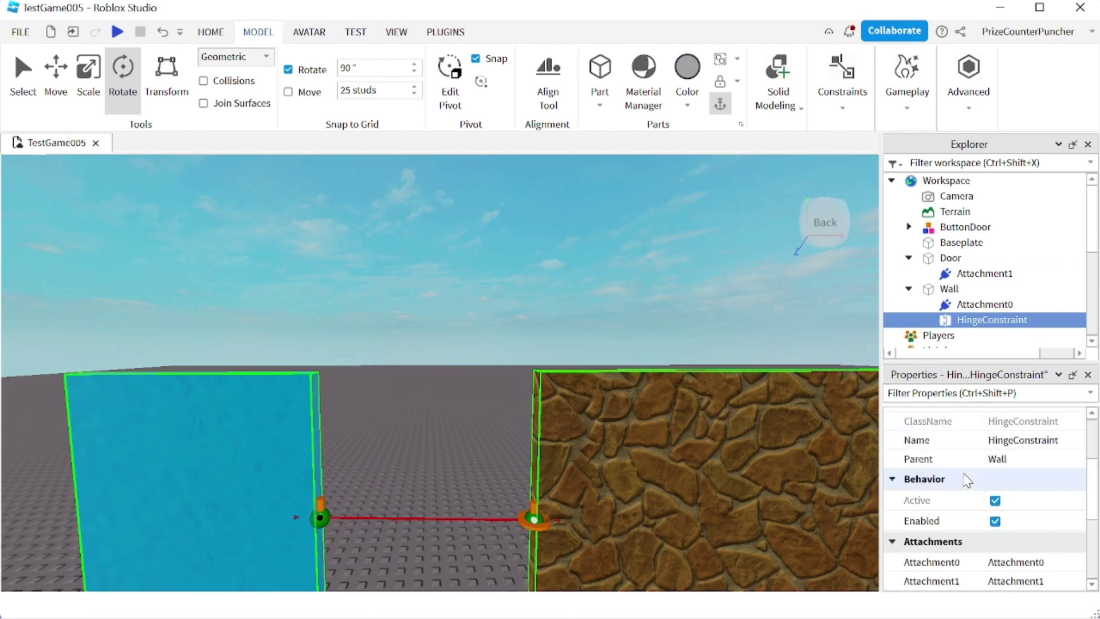
scroll(966, 482, down, 4)
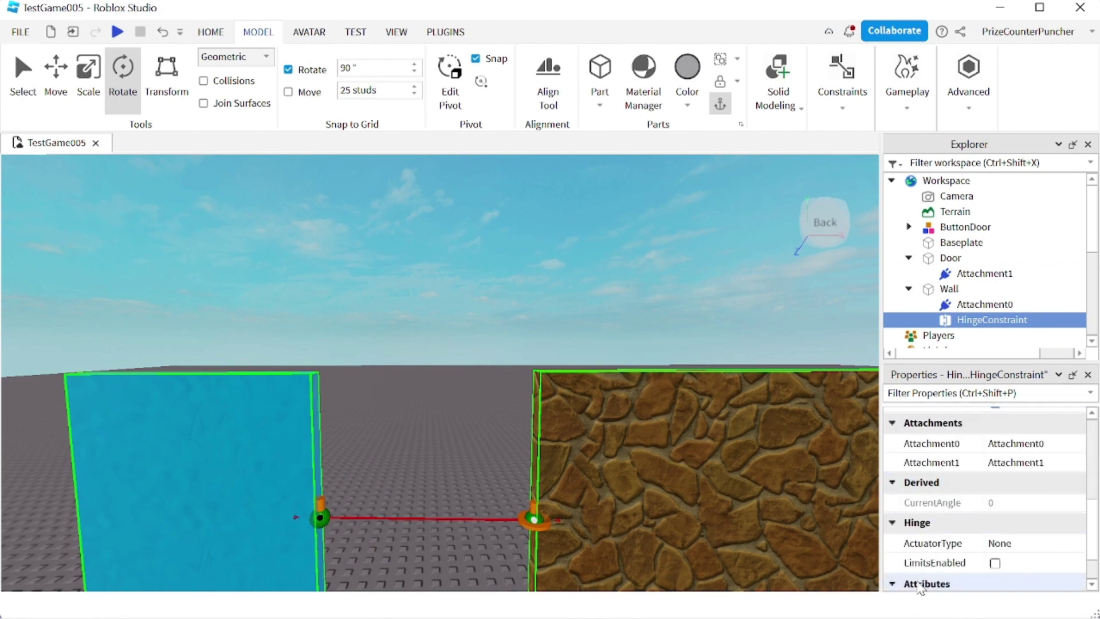
click(996, 563)
scroll(946, 490, down, 1)
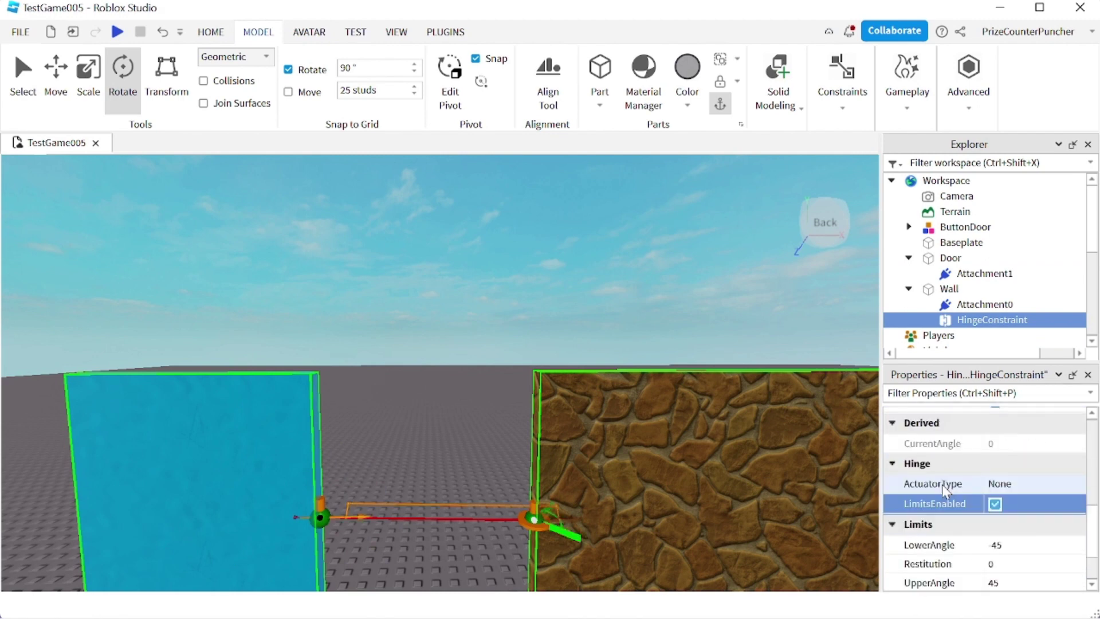
scroll(945, 496, down, 1)
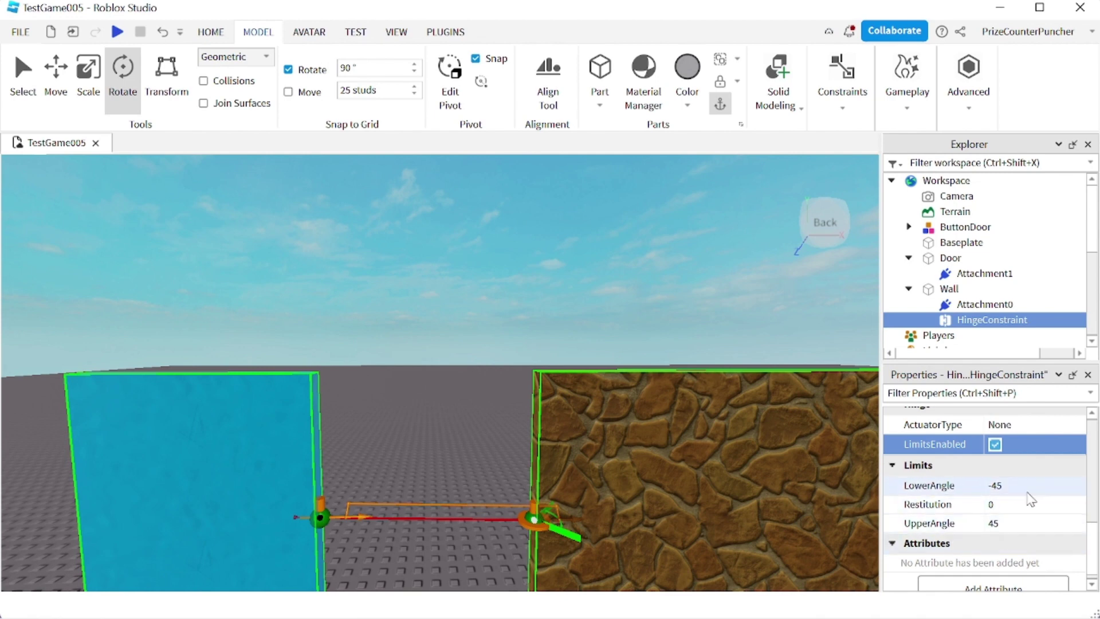
- Set the hinge limits to a LowerAngle of -15 and an UpperAngle of 15
click(1022, 488)
text(45)
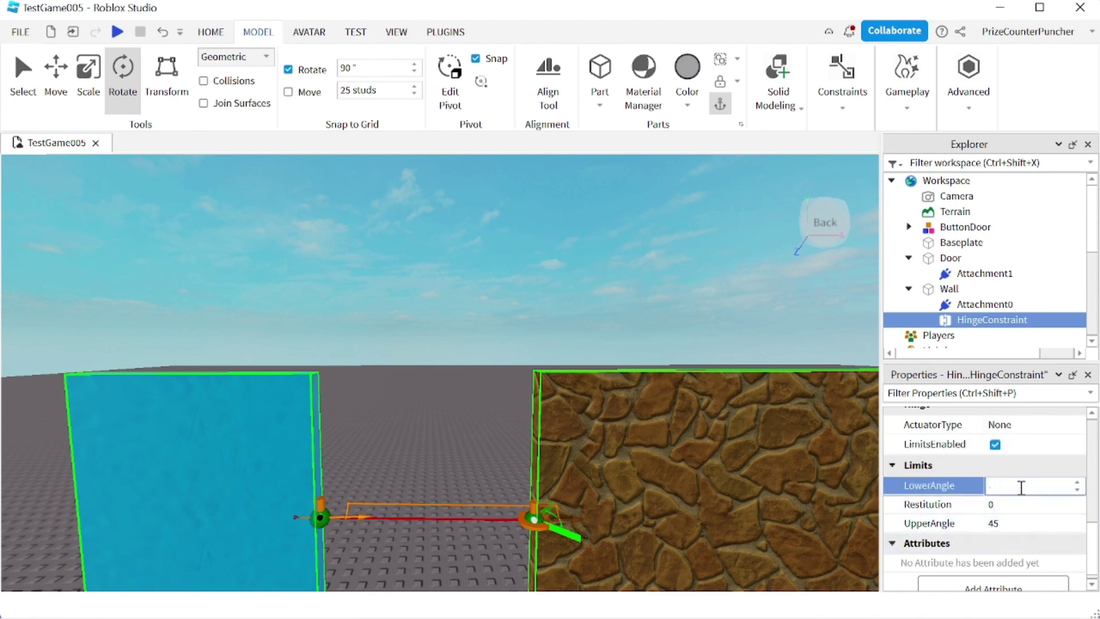
key(Return)
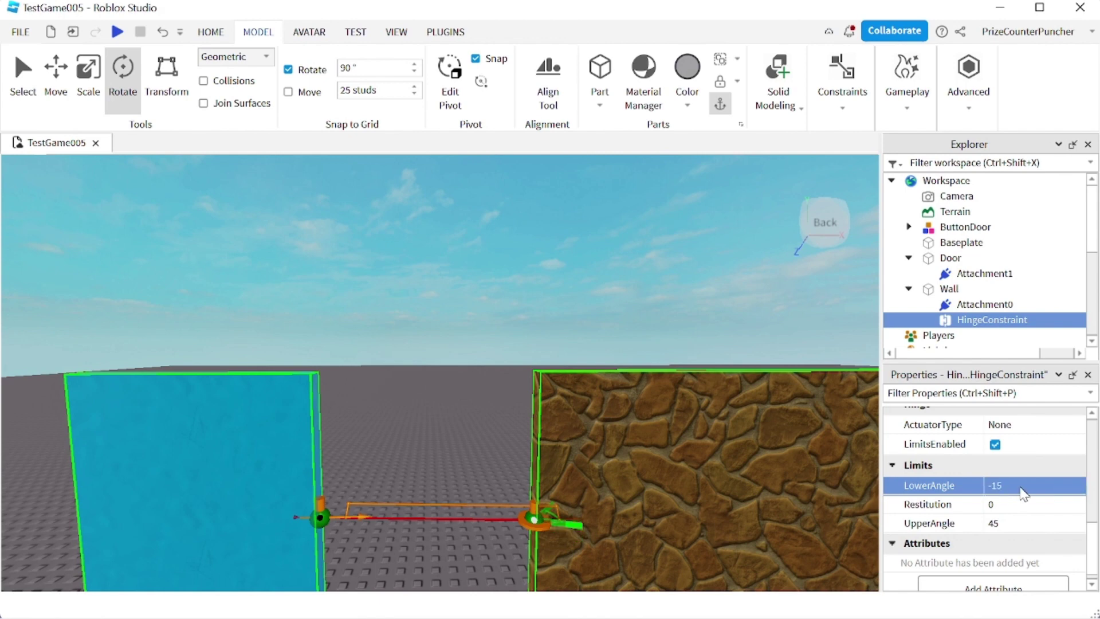
click(1014, 523)
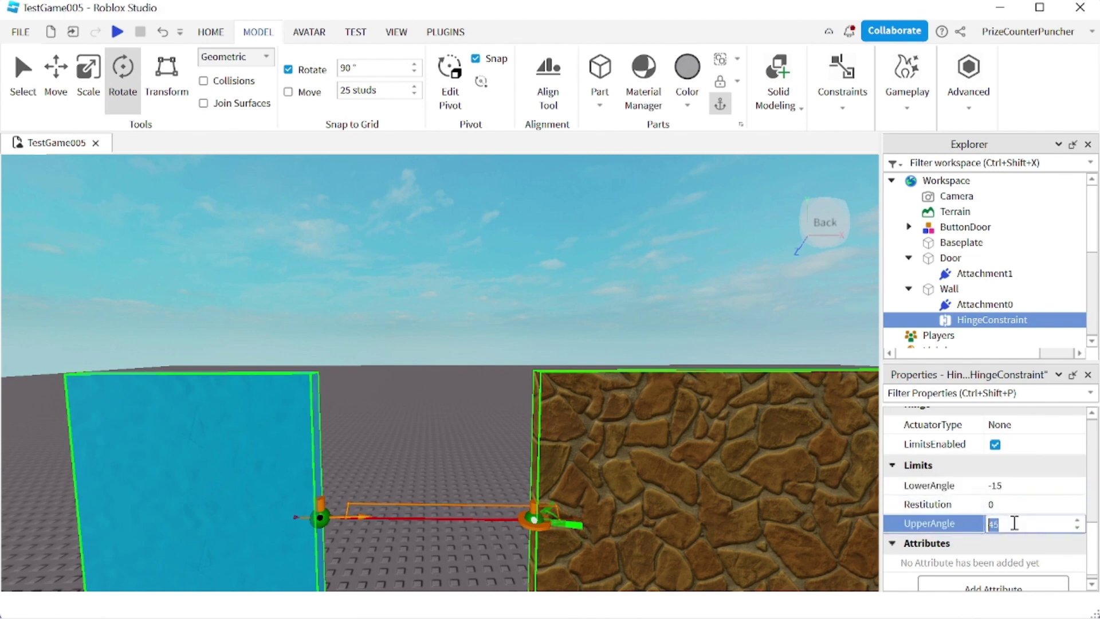
text(1)
key(Return)
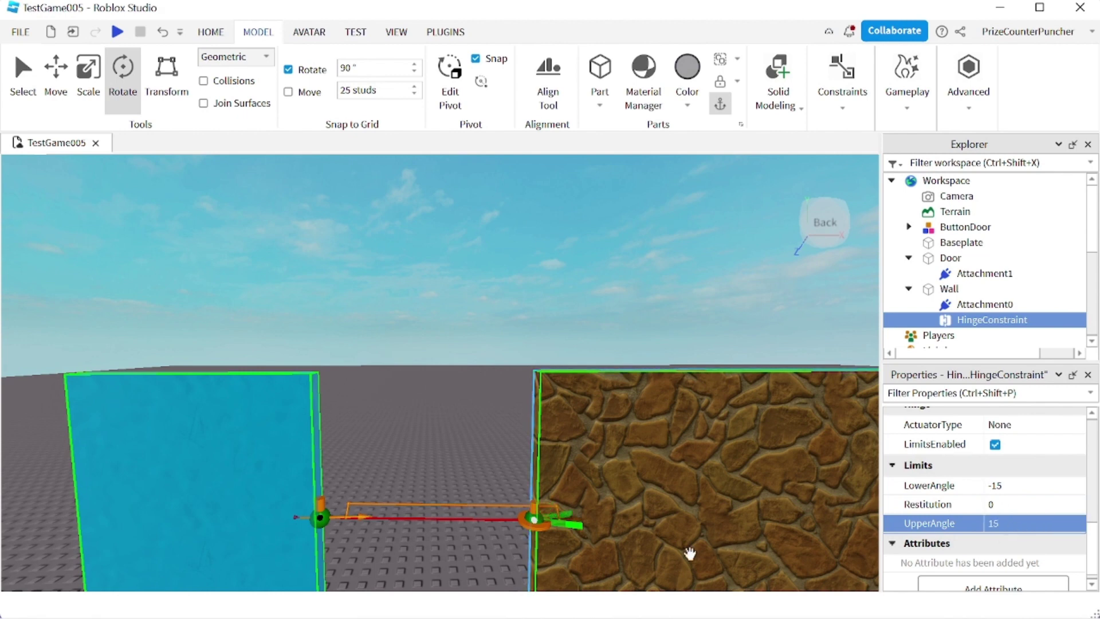
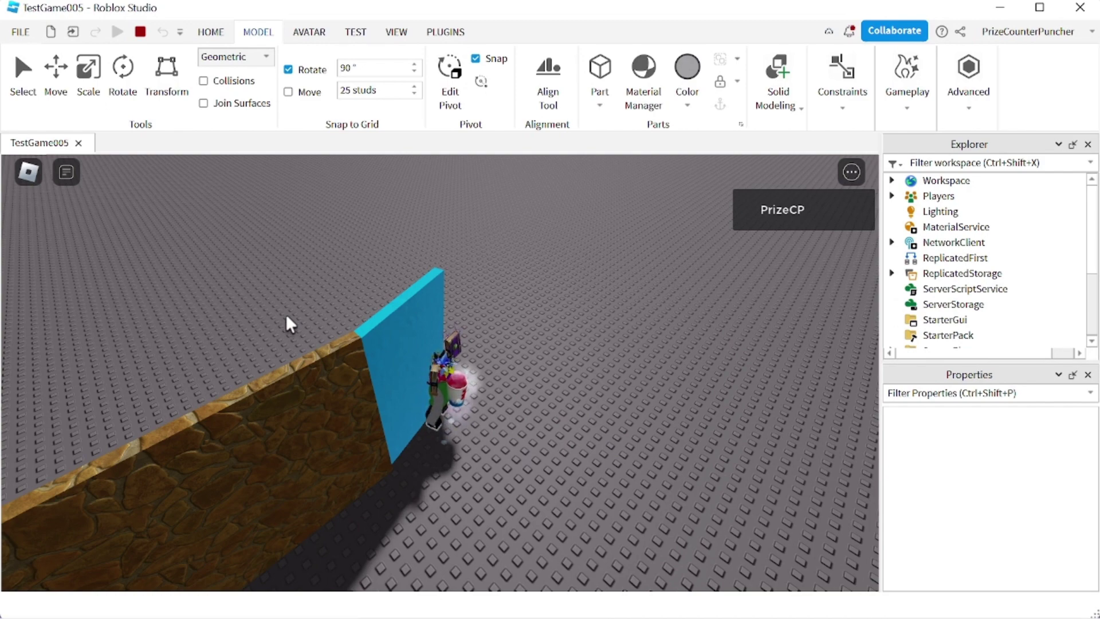
- End the playtest and set the HingeConstraint's limits to a LowerAngle of -165 and an UpperAngle of 165
click(139, 32)
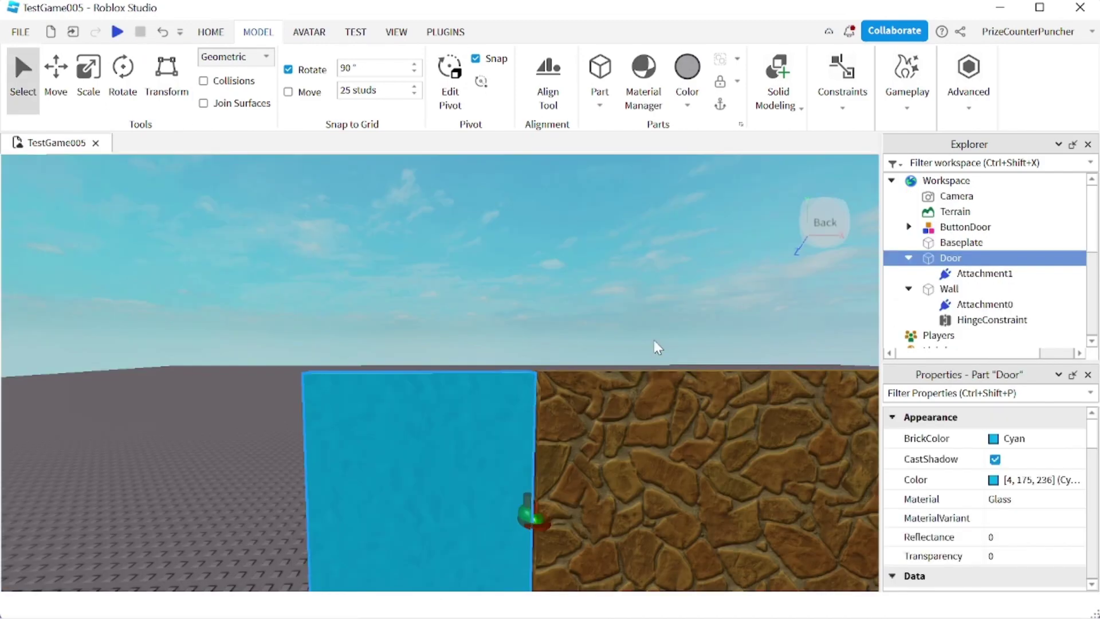
click(988, 321)
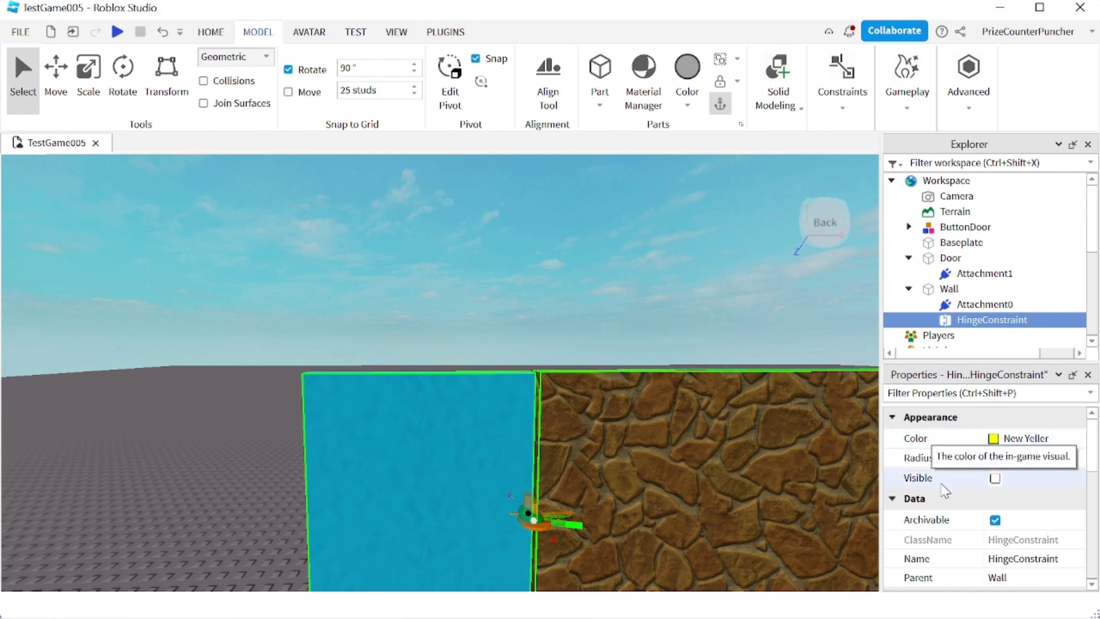
scroll(966, 514, down, 2)
scroll(966, 514, down, 5)
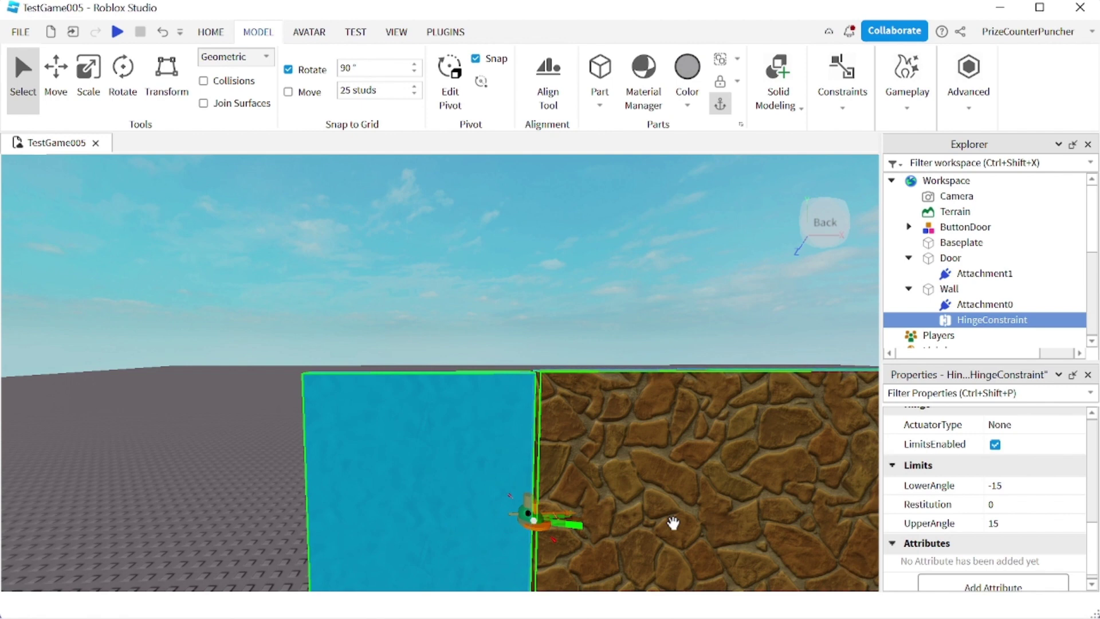
click(1010, 489)
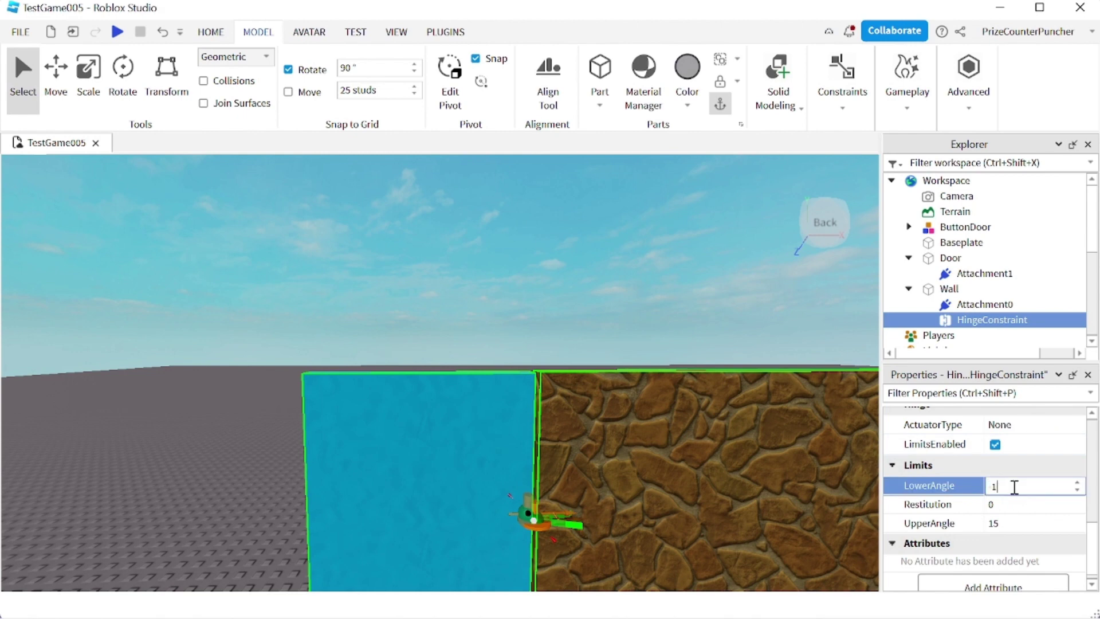
click(1020, 523)
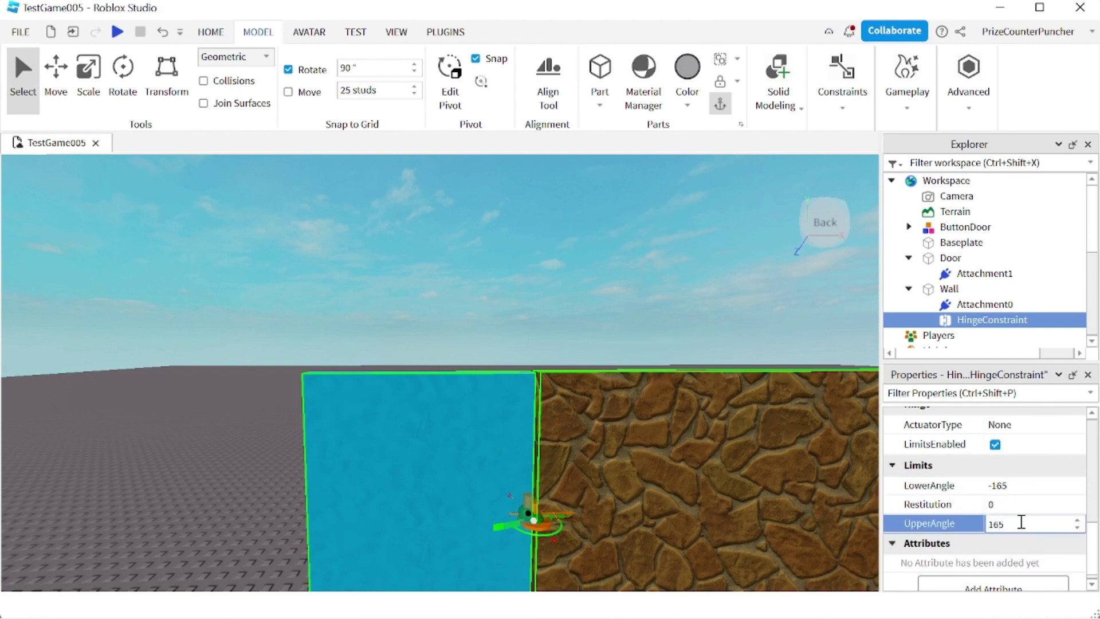
- Playtest the hinge's swing by walking the character into the cyan door beside the stone wall, and end the test
click(118, 33)
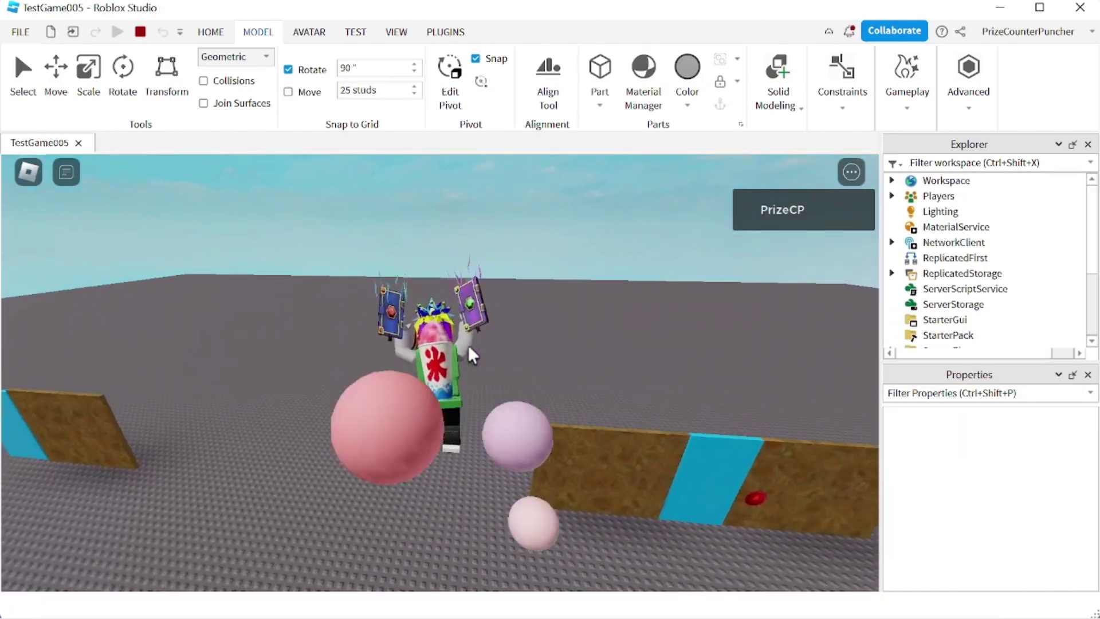
key(w)
key(w)
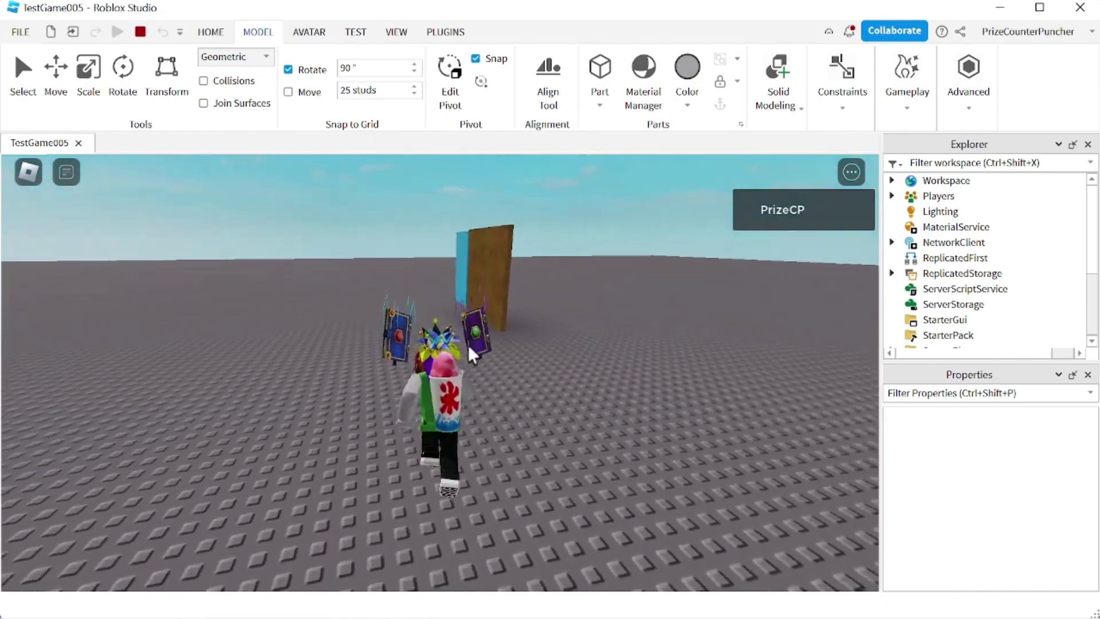
key(w)
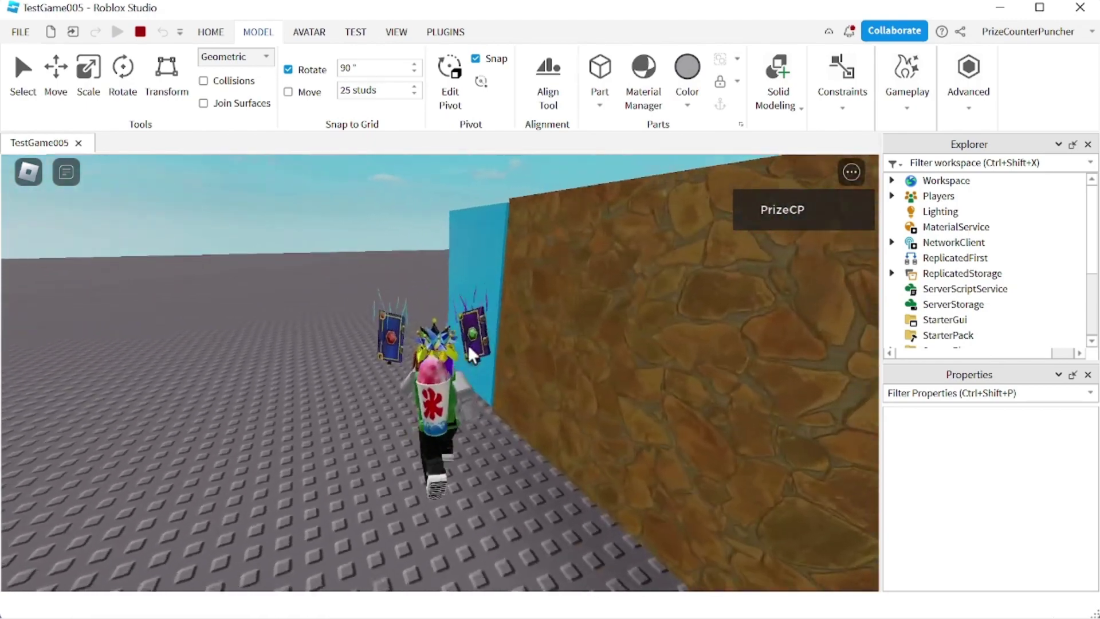
right_drag(468, 345, 468, 345)
key(w)
key(w)
key(w)
key(w)
key(w)
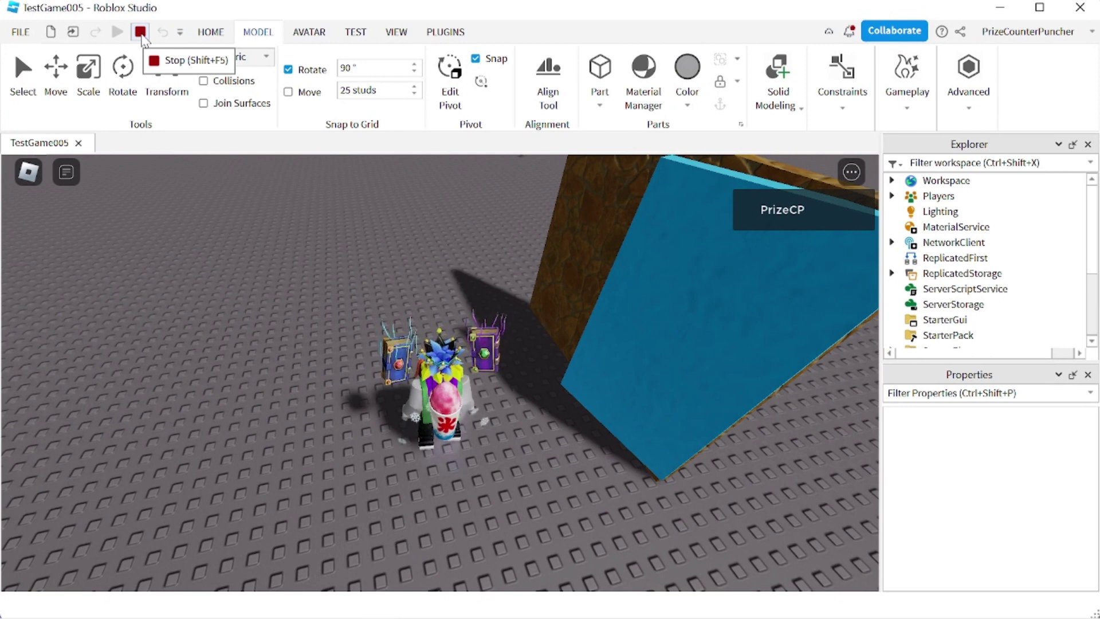
click(140, 32)
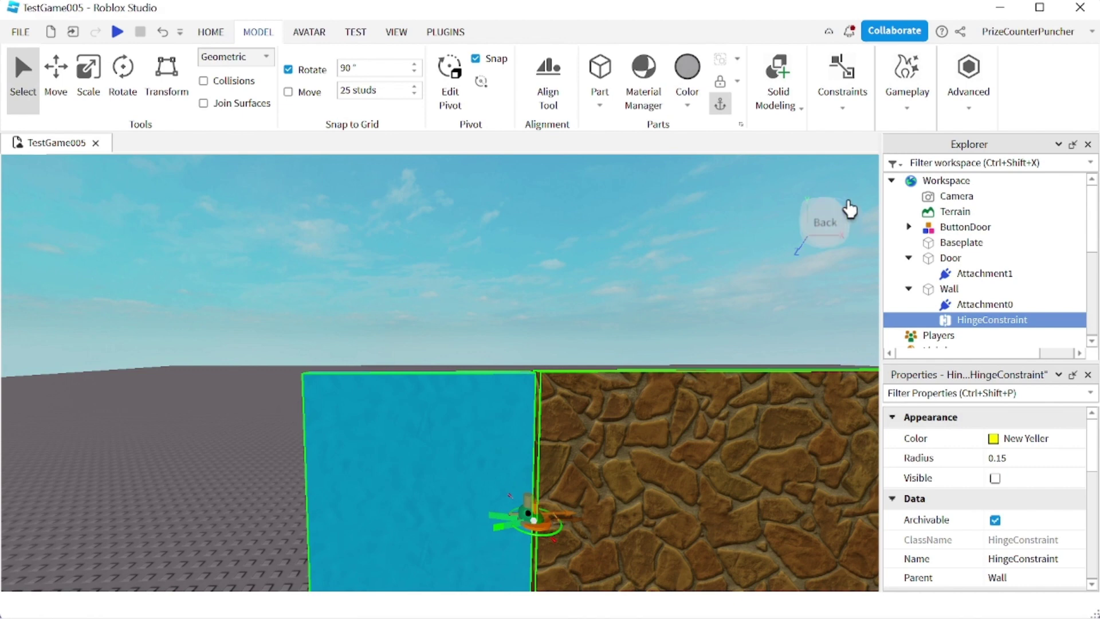
- Create a Spring constraint from the wall's upper corner beside the door to the door's far upper corner
click(846, 114)
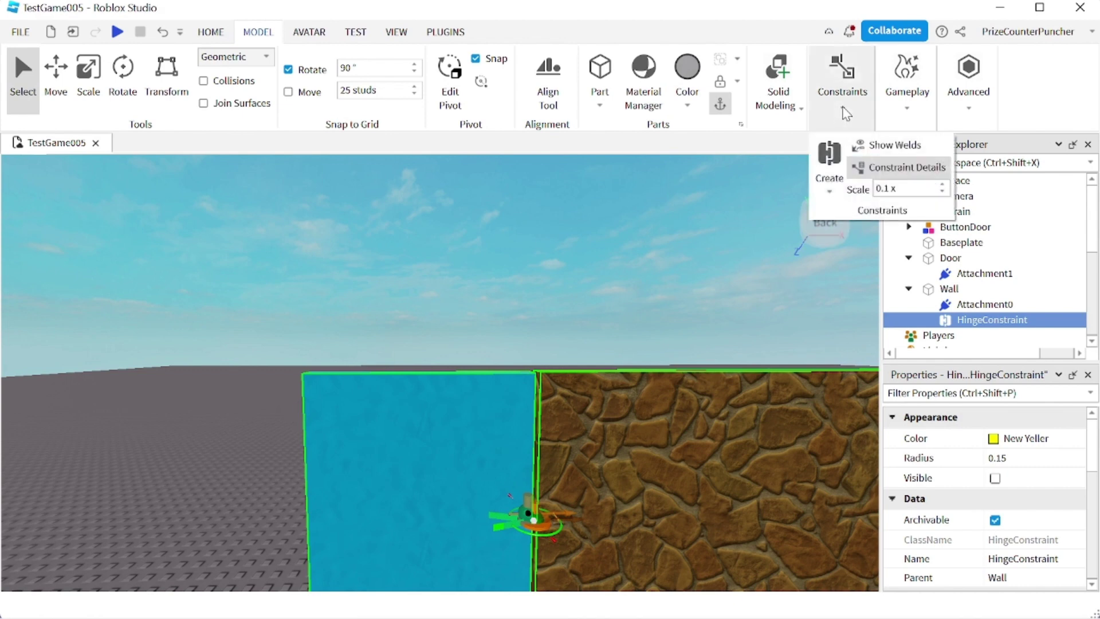
click(836, 197)
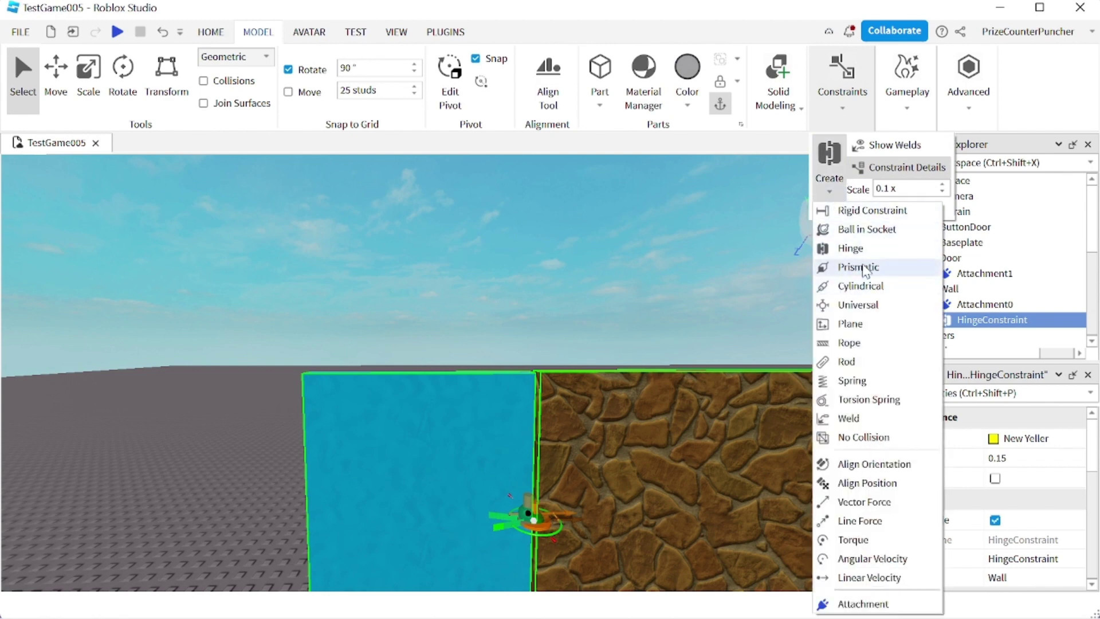
click(848, 381)
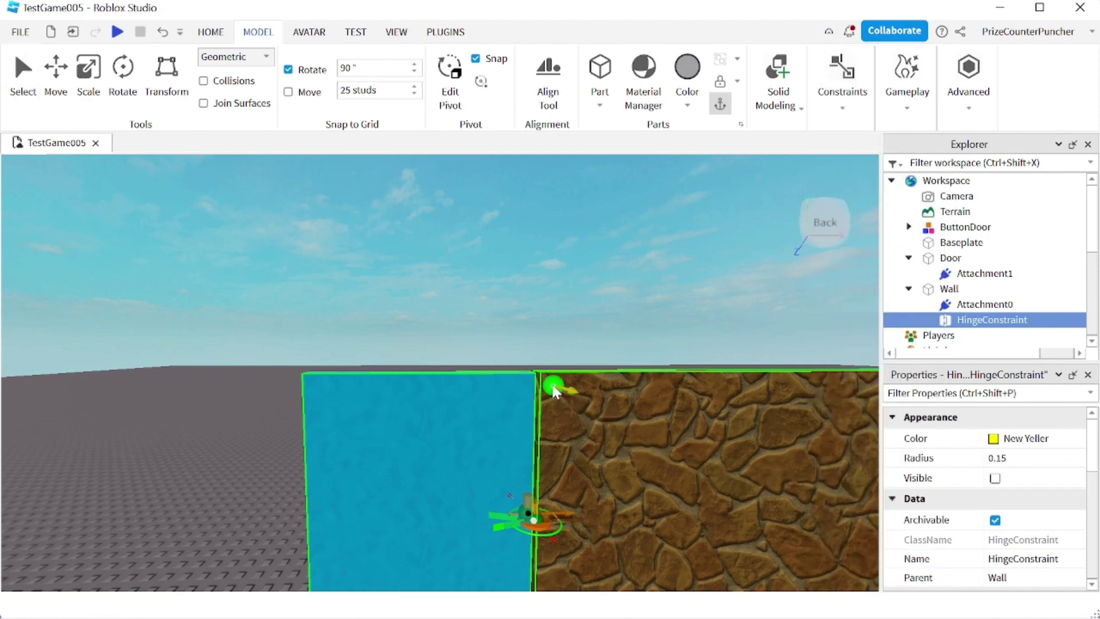
click(554, 389)
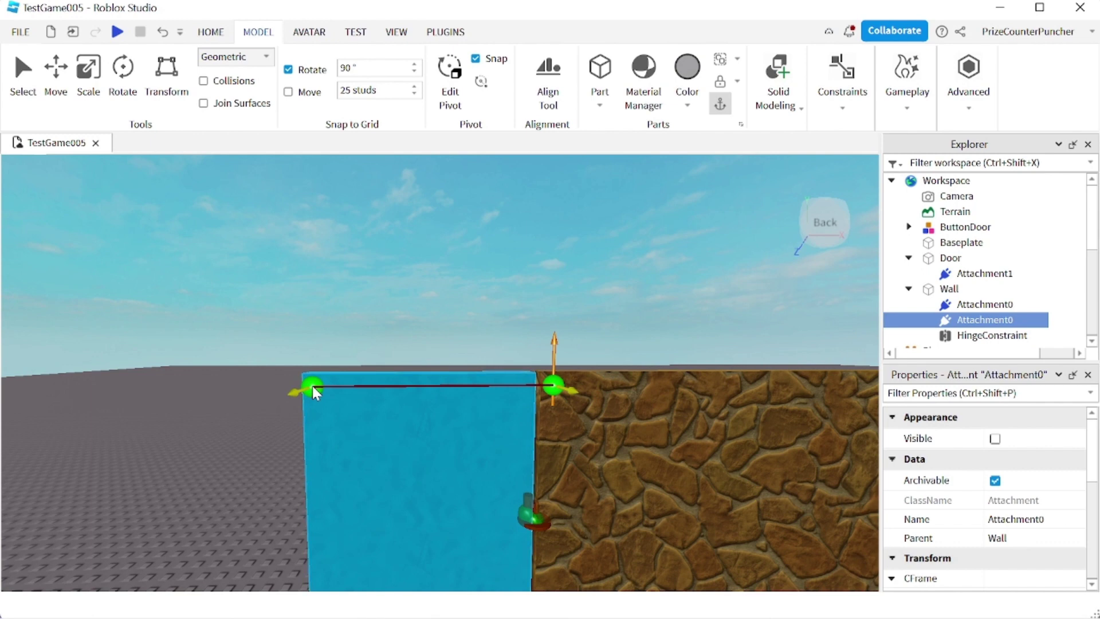
click(311, 386)
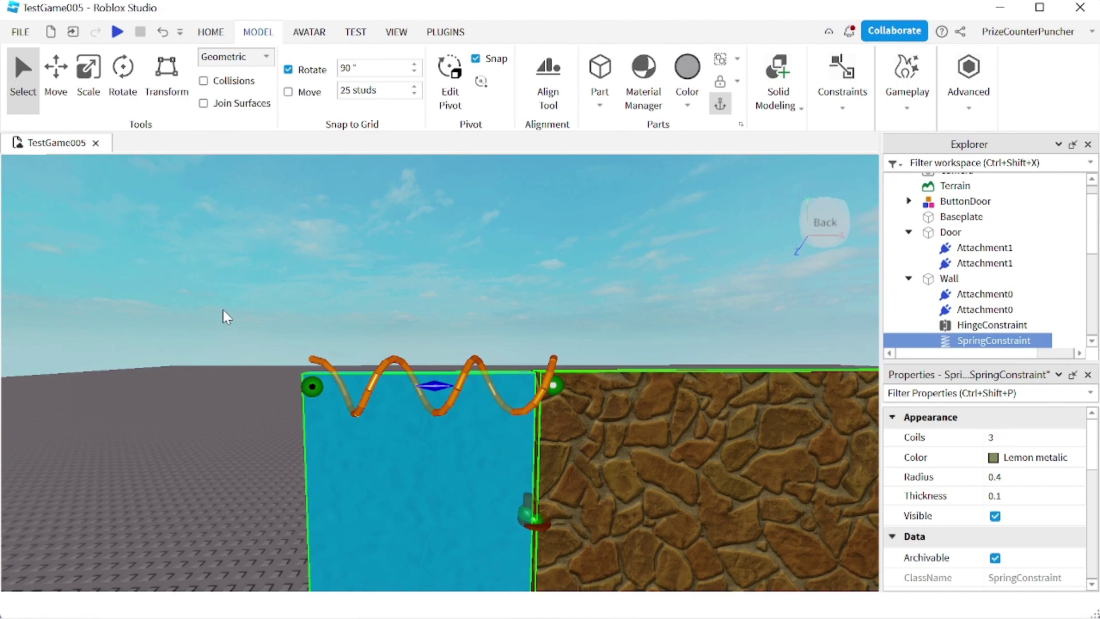
- Create a second Spring constraint on the opposite side, joining the existing upper attachments of the wall and the door
right_drag(222, 309, 222, 310)
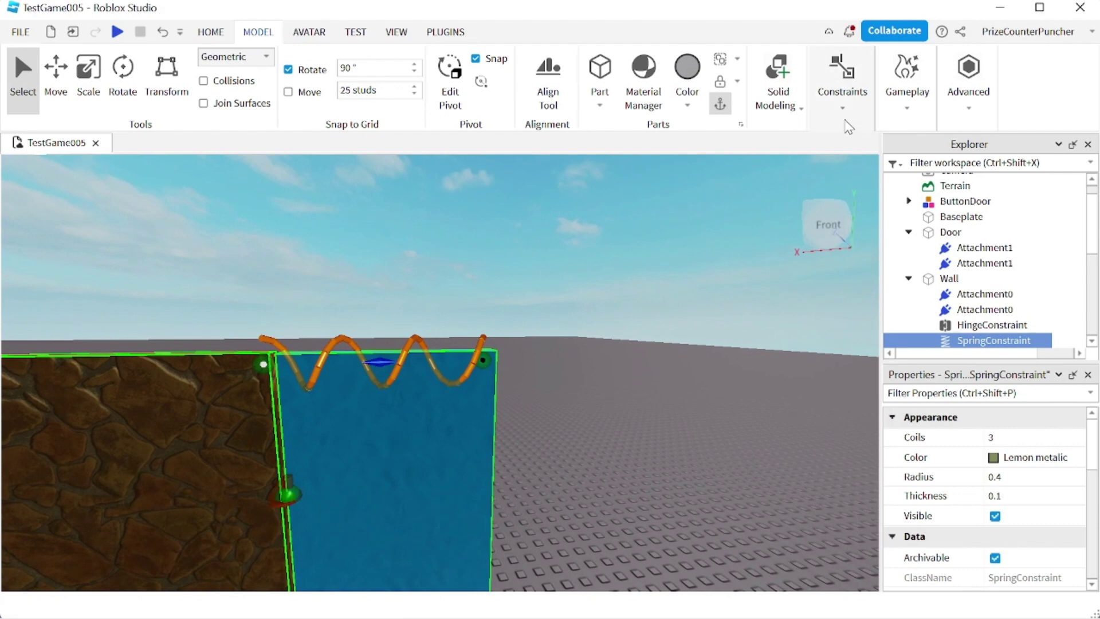
click(842, 100)
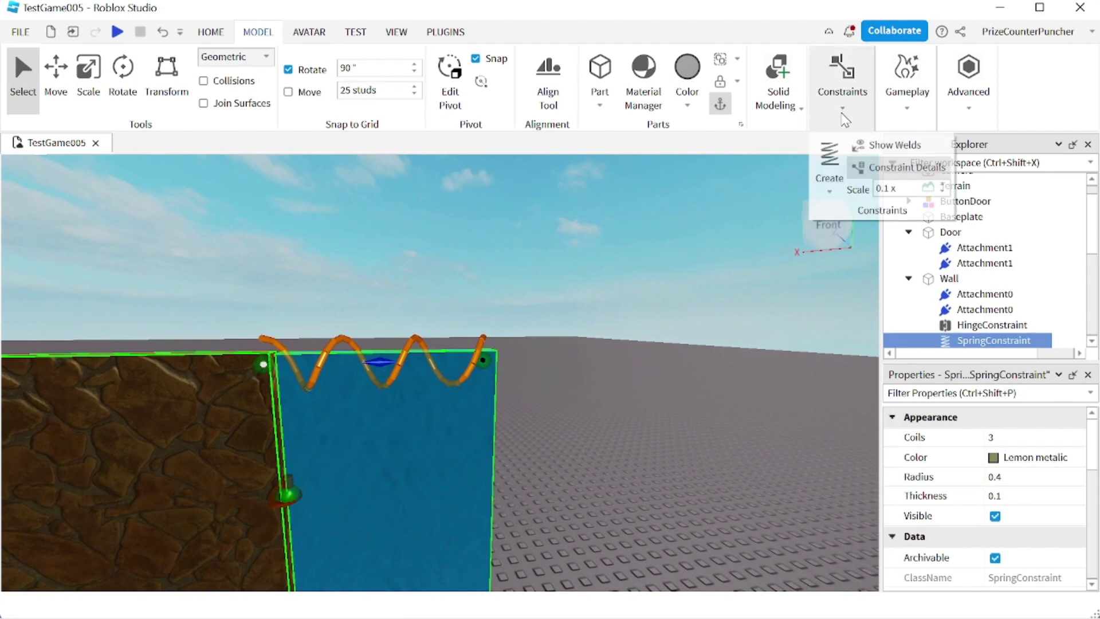
click(830, 157)
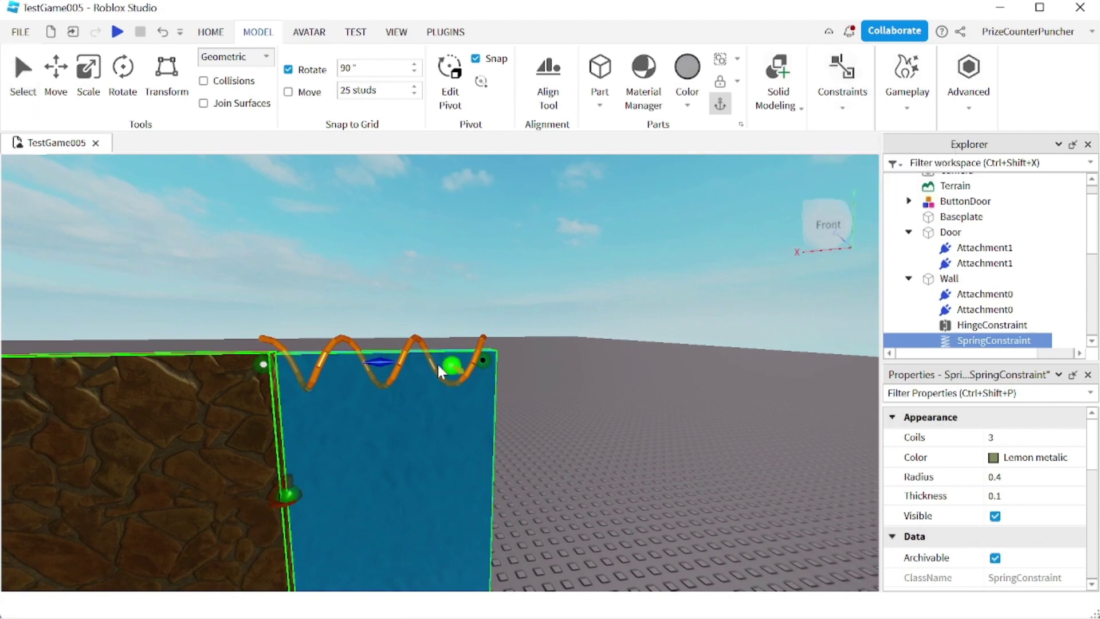
click(261, 364)
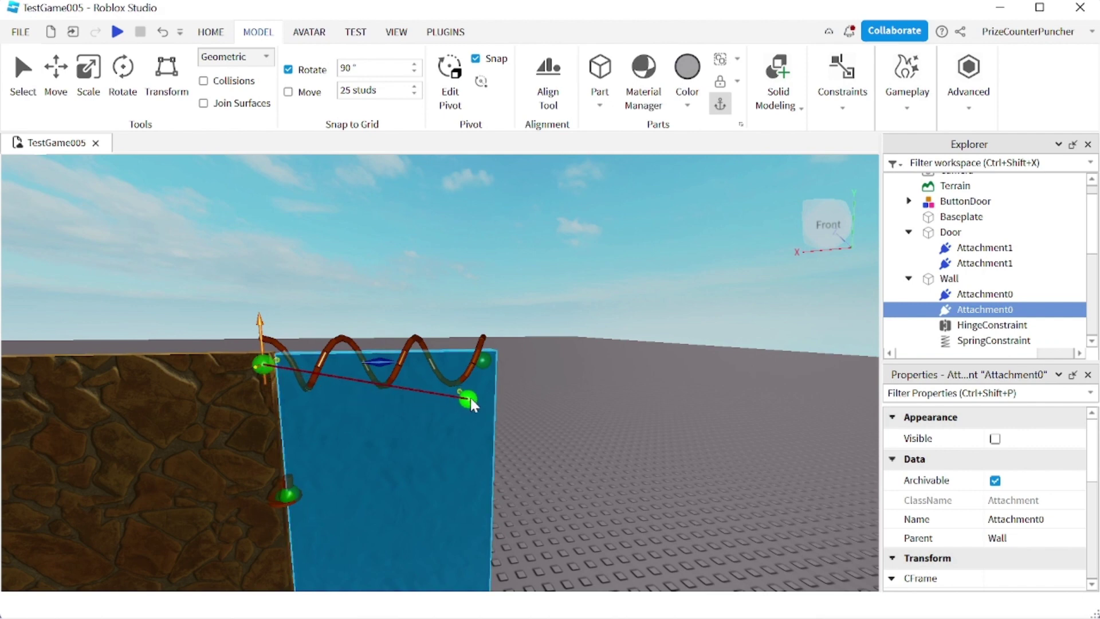
click(484, 362)
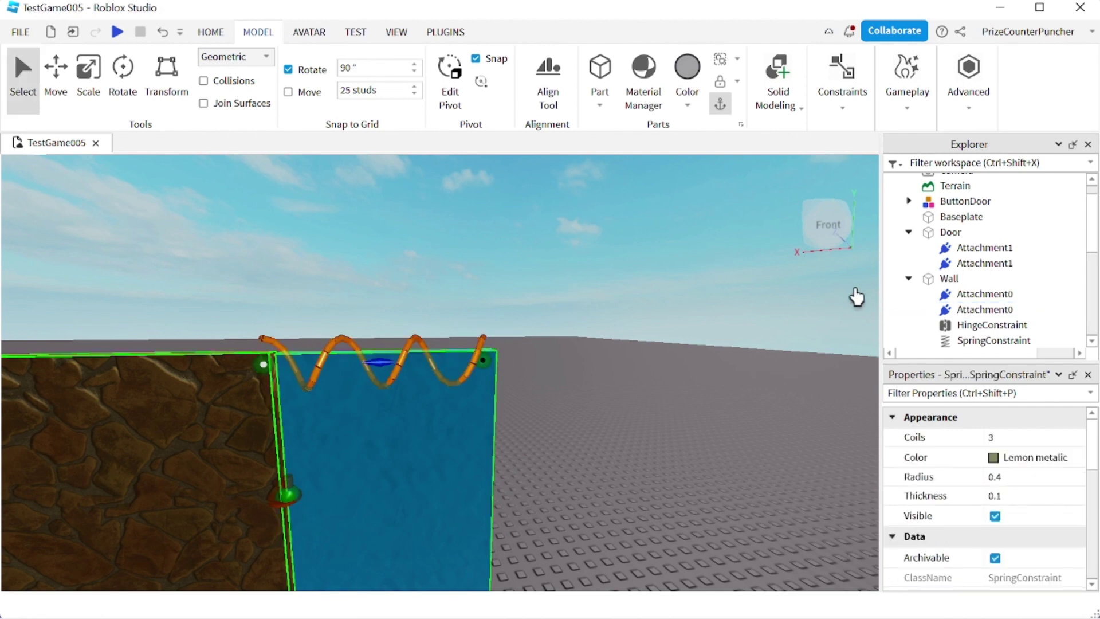
- Inspect both SpringConstraints under Wall and the attachments of Door and Wall to see which points they connect
scroll(1002, 289, down, 3)
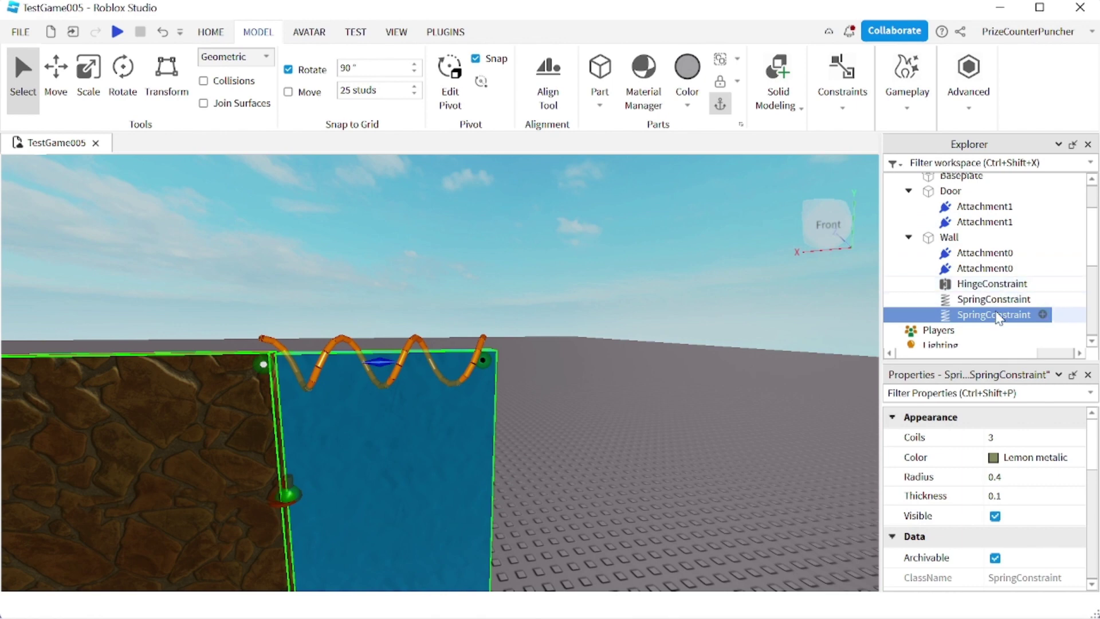
click(994, 298)
click(995, 316)
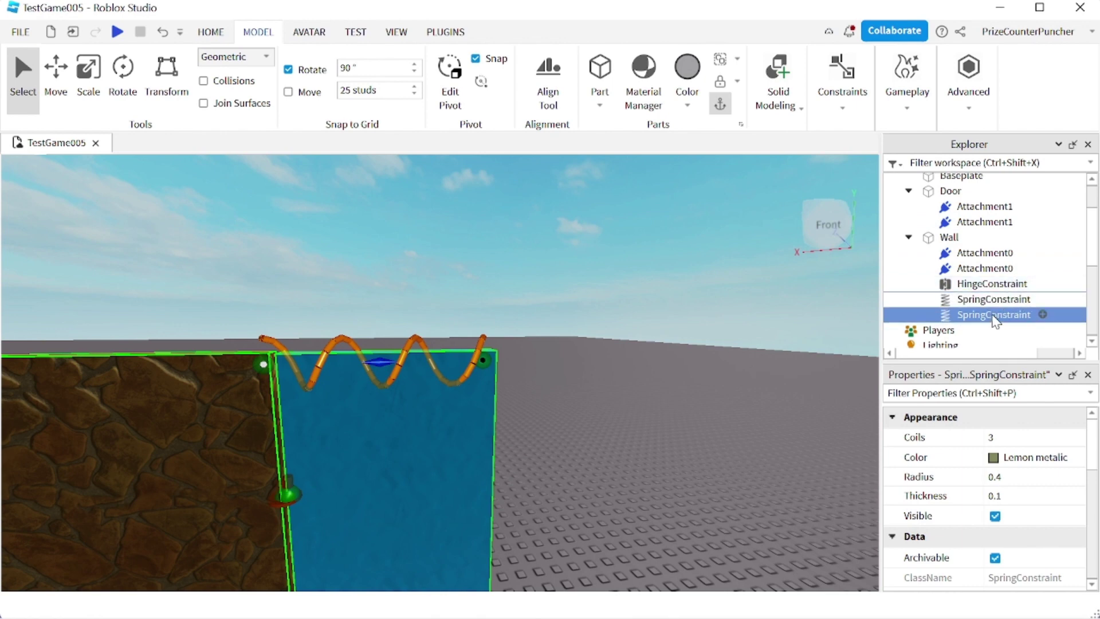
click(994, 298)
click(995, 314)
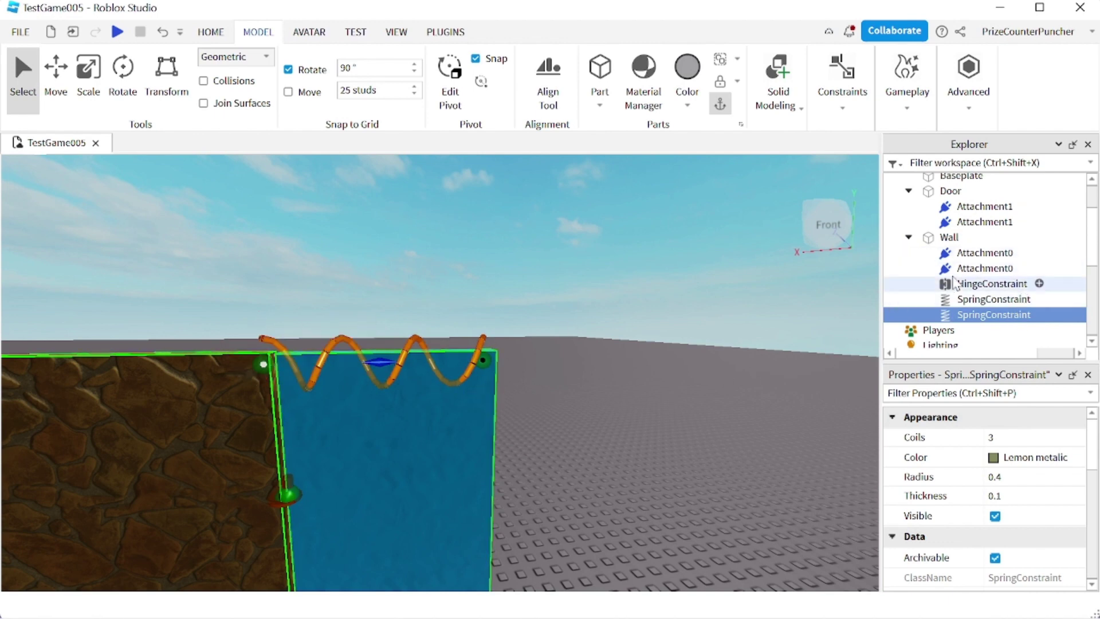
click(969, 207)
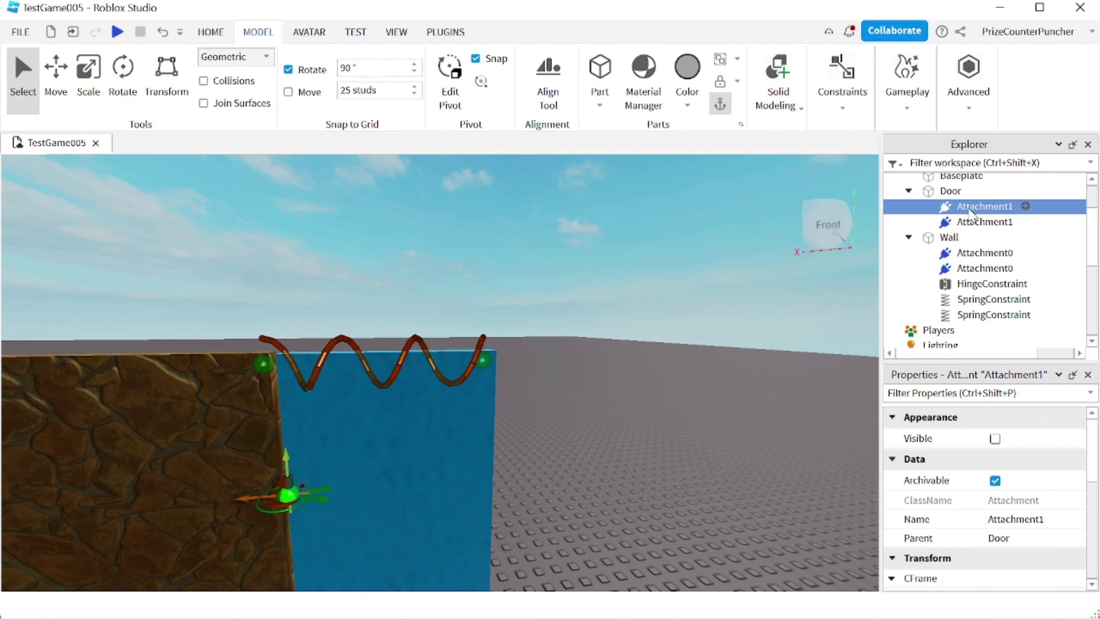
click(960, 224)
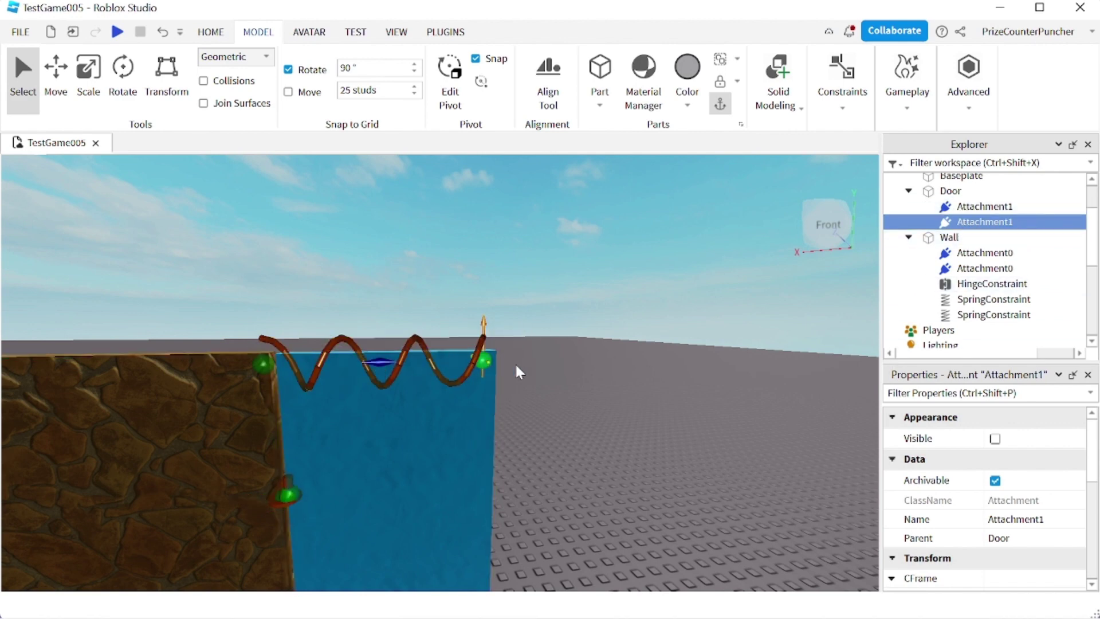
click(990, 270)
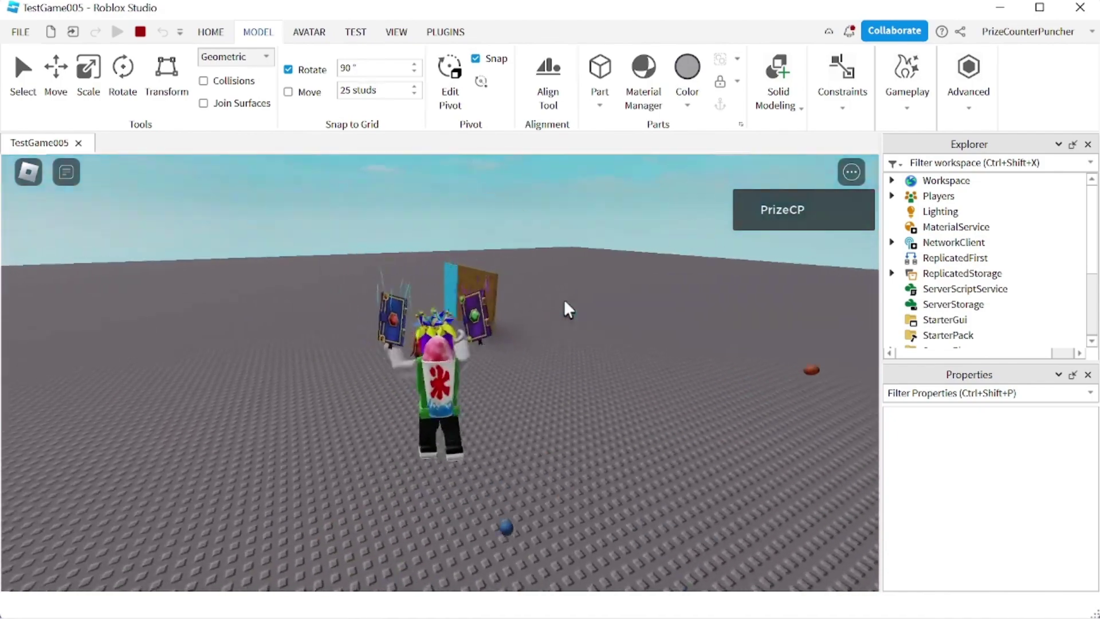
- Playtest the sprung door by walking the character through it and around the wall, and end the test
key(w)
key(w)
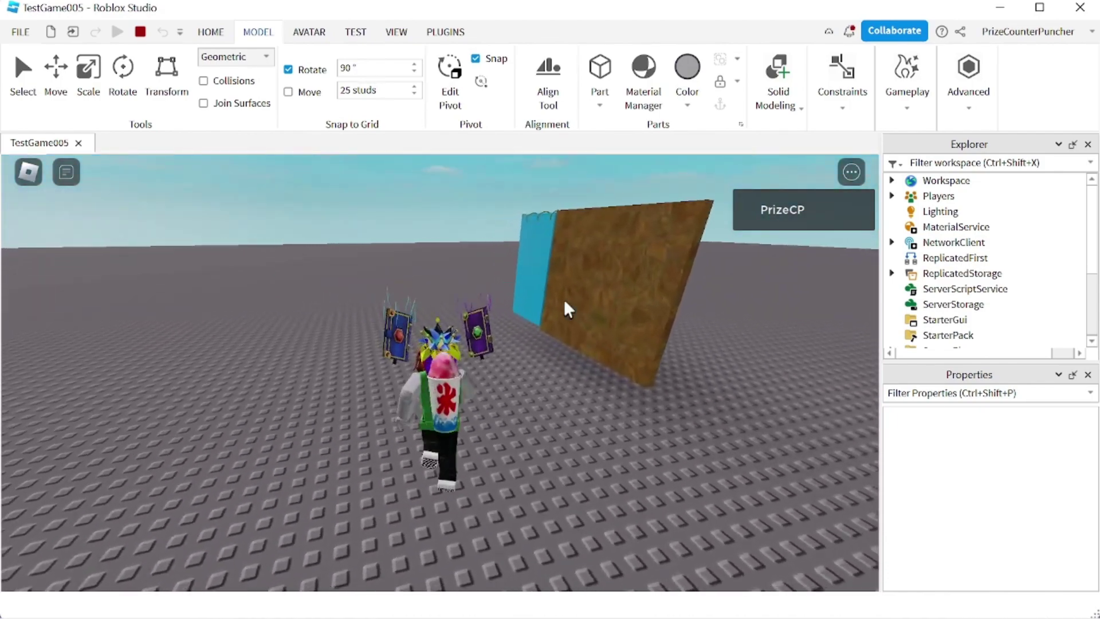
right_drag(564, 299, 567, 294)
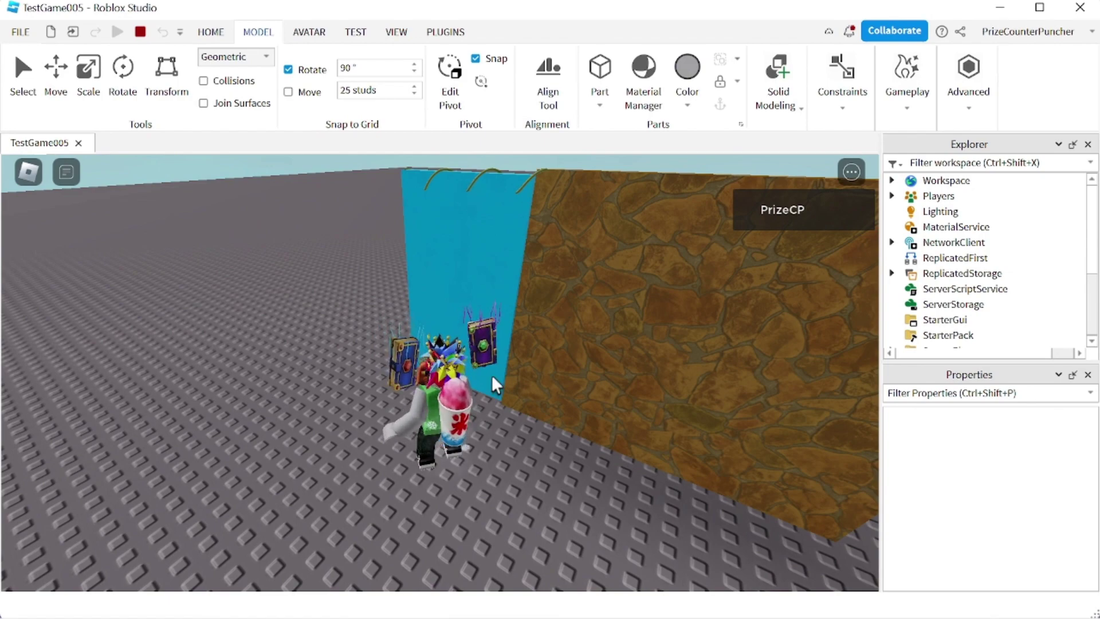
right_drag(515, 469, 515, 469)
key(w)
key(w)
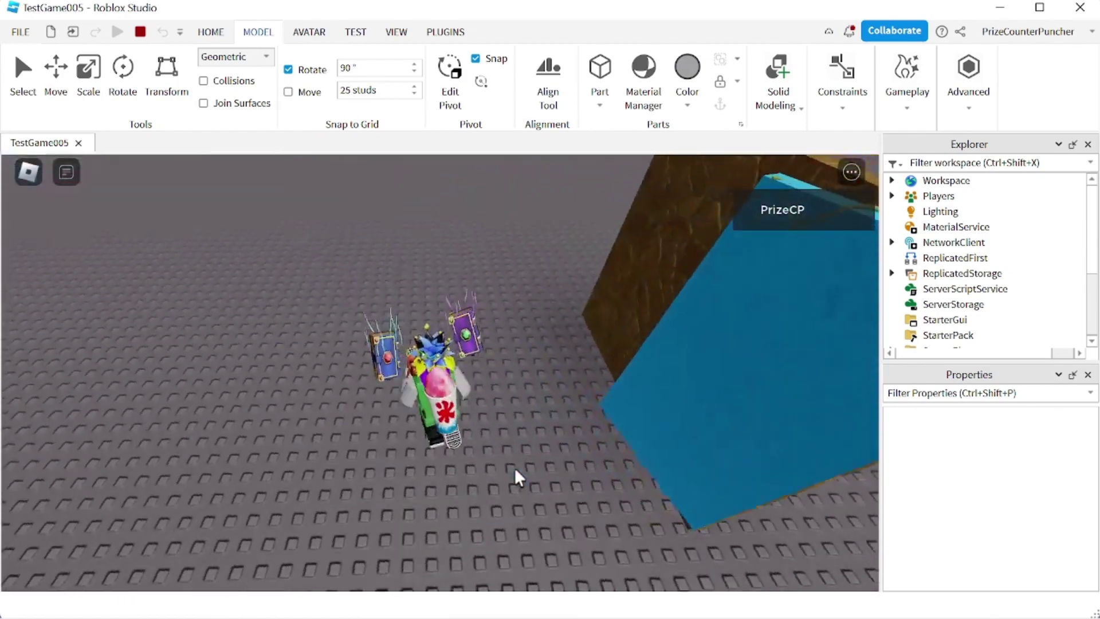
key(w)
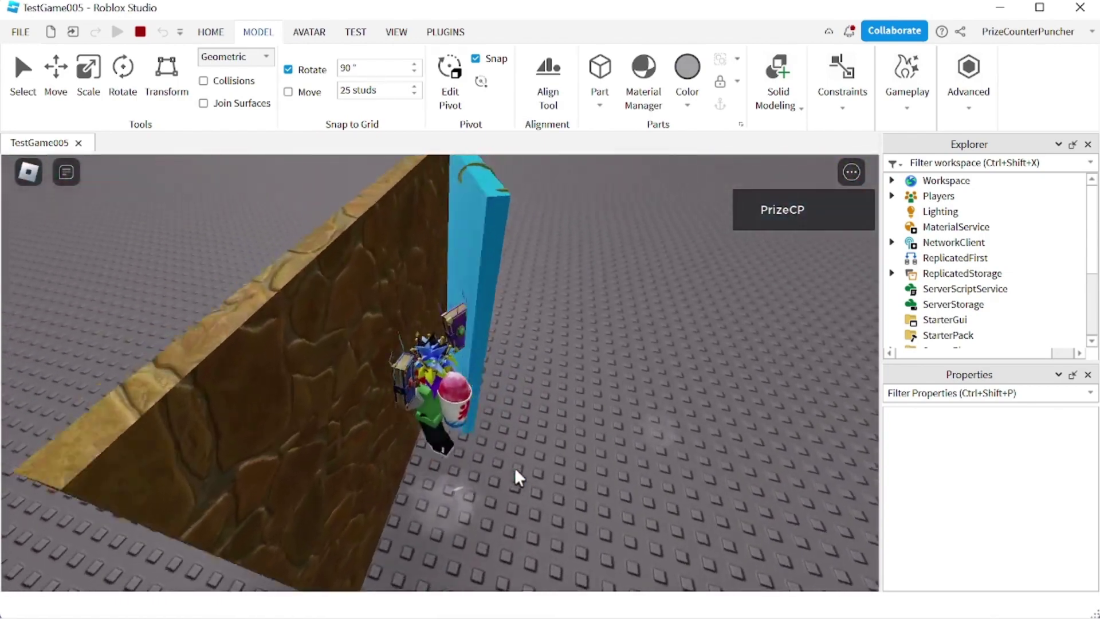
key(d)
key(w)
right_drag(516, 470, 549, 465)
key(w)
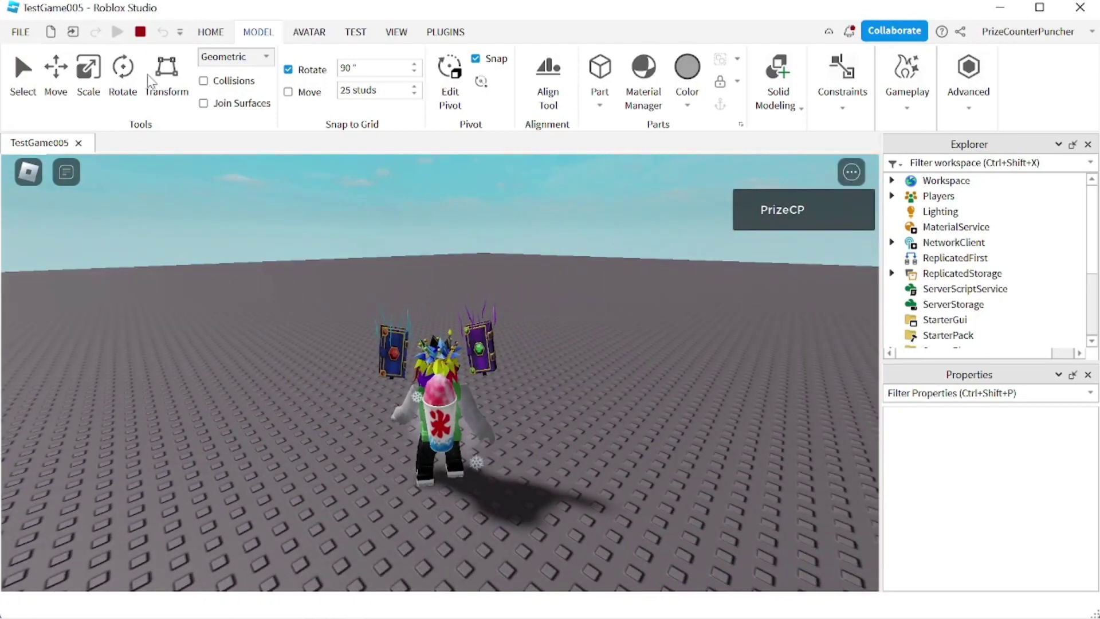
key(shift+F5)
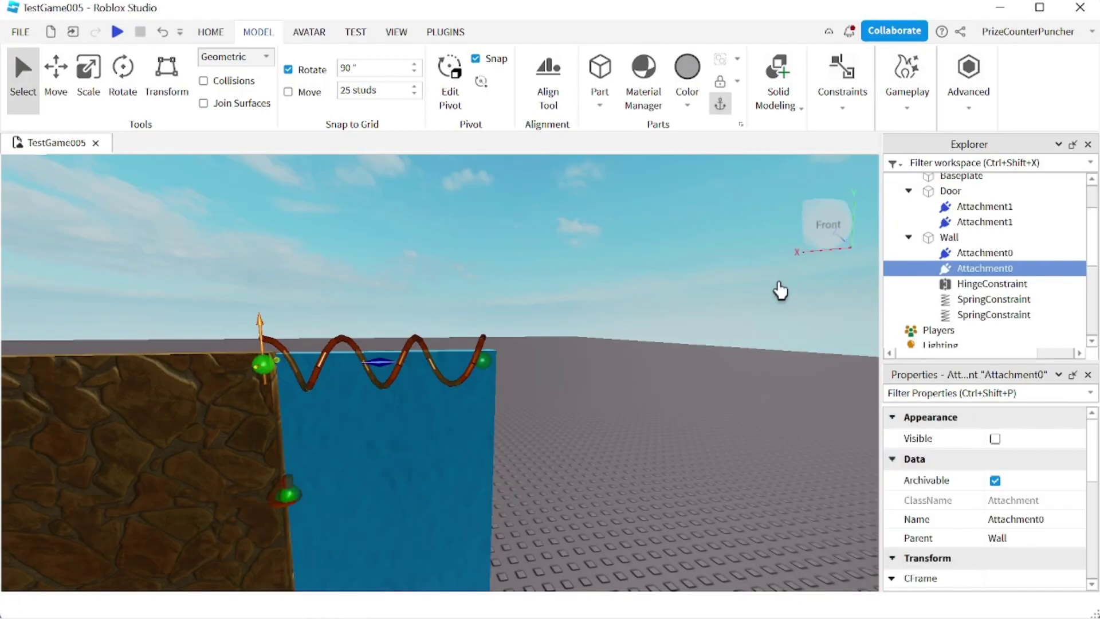
- Hide both SpringConstraints of the wall by turning off their Visible property
click(982, 299)
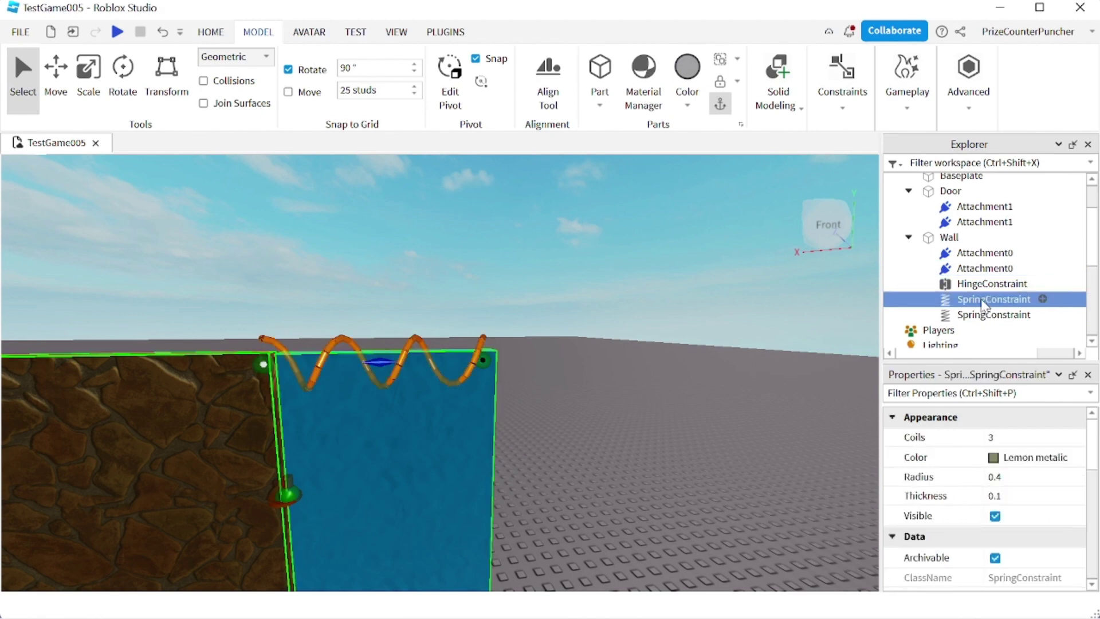
ctrl+click(985, 314)
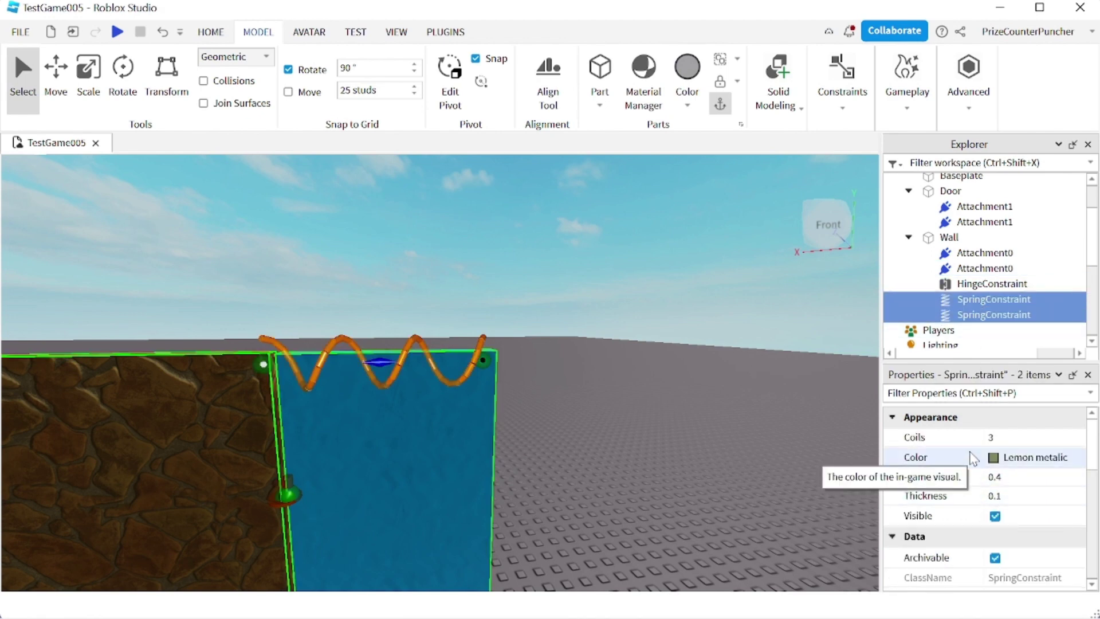
click(995, 516)
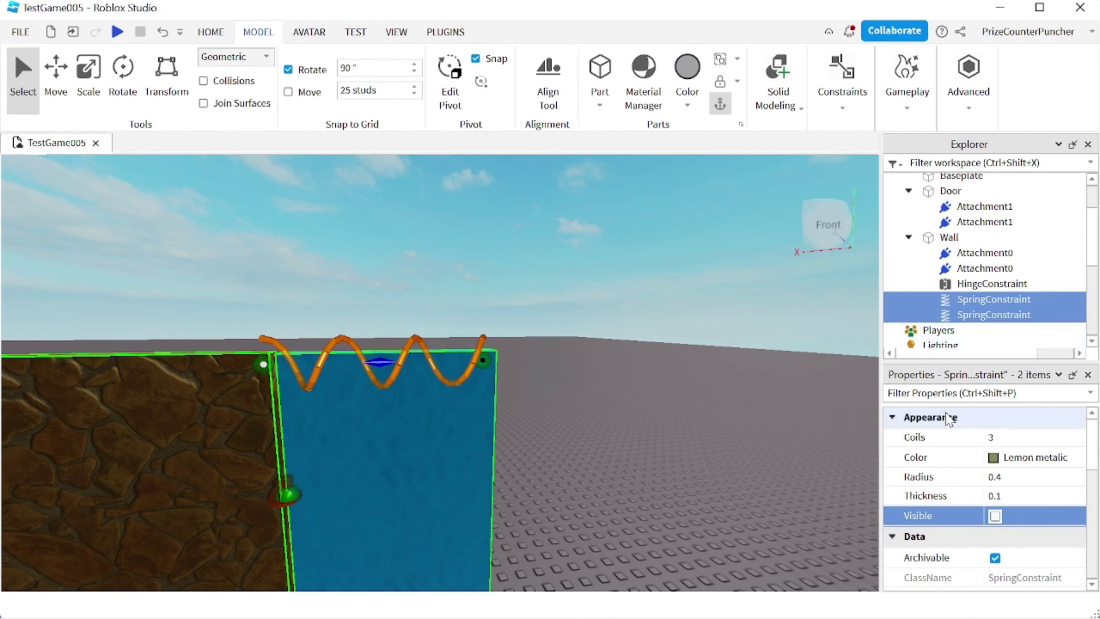
- Set the Damping of both selected SpringConstraints to 0 and their Stiffness to 20000
scroll(958, 477, down, 1)
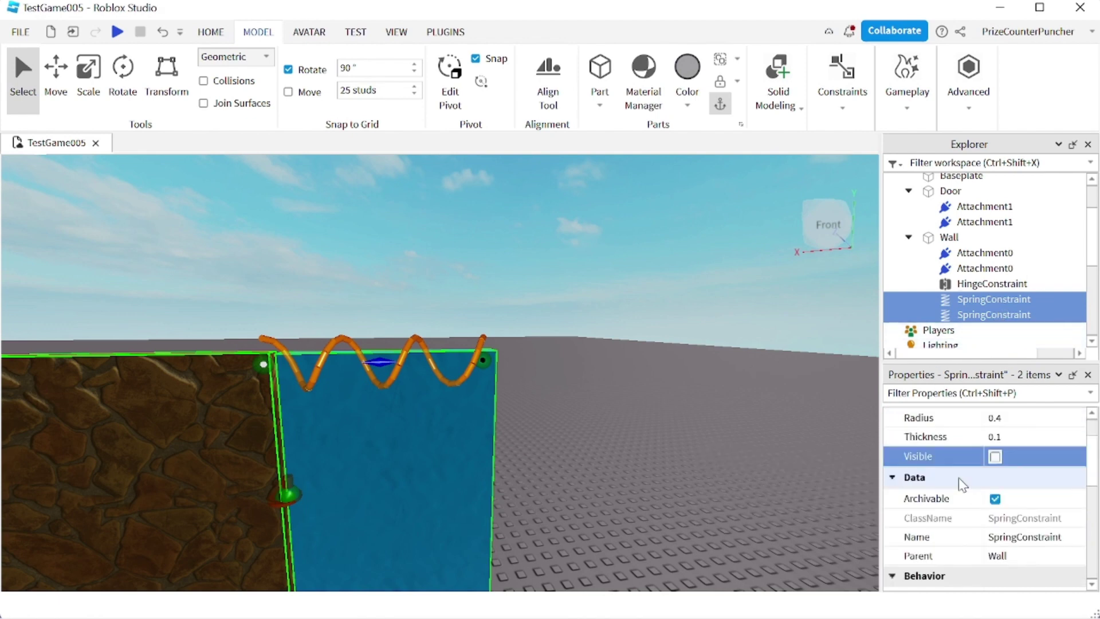
scroll(952, 476, down, 3)
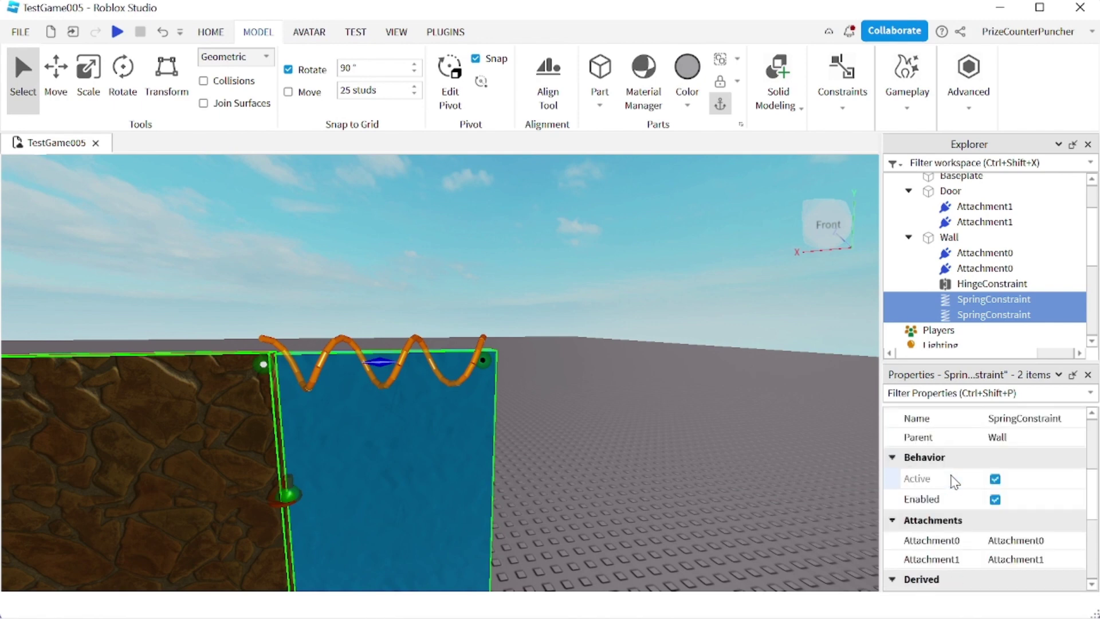
scroll(952, 479, down, 2)
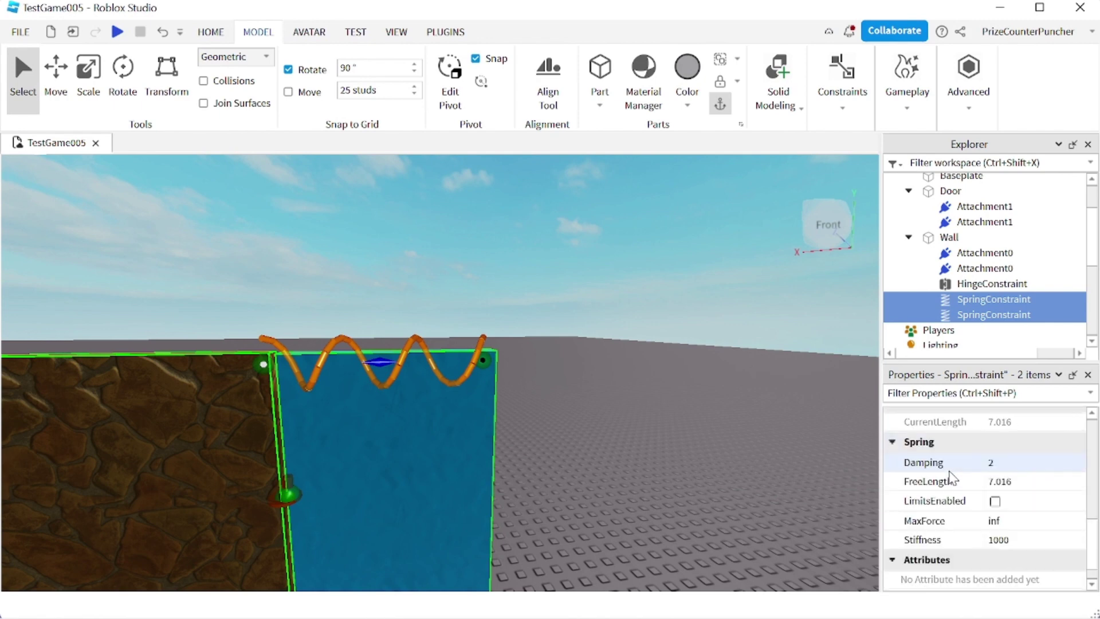
mouse_move(893, 463)
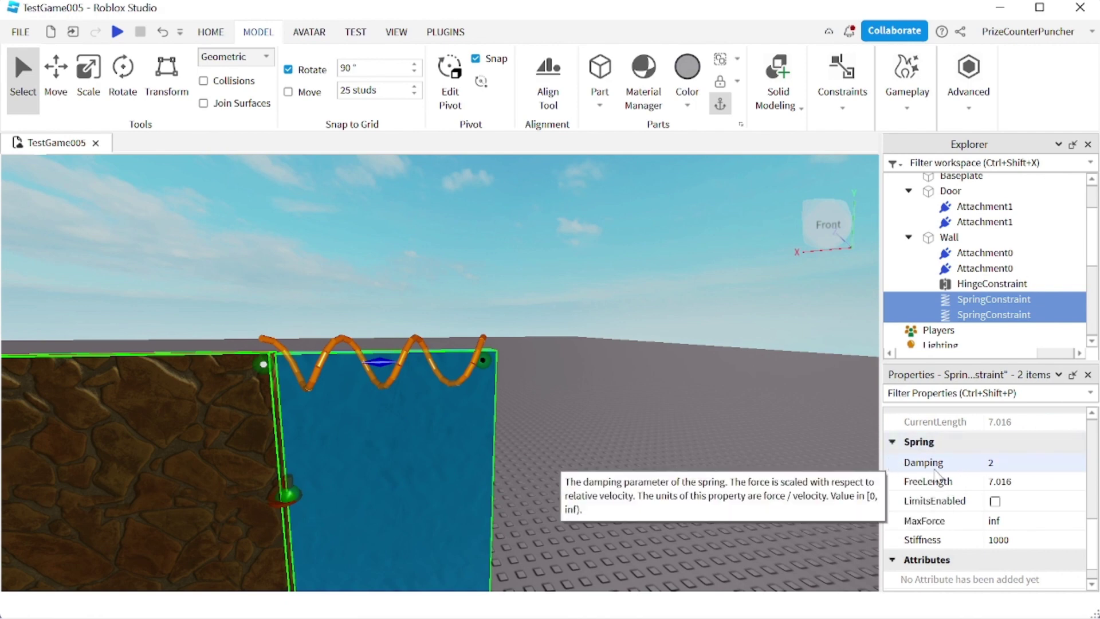
click(1003, 469)
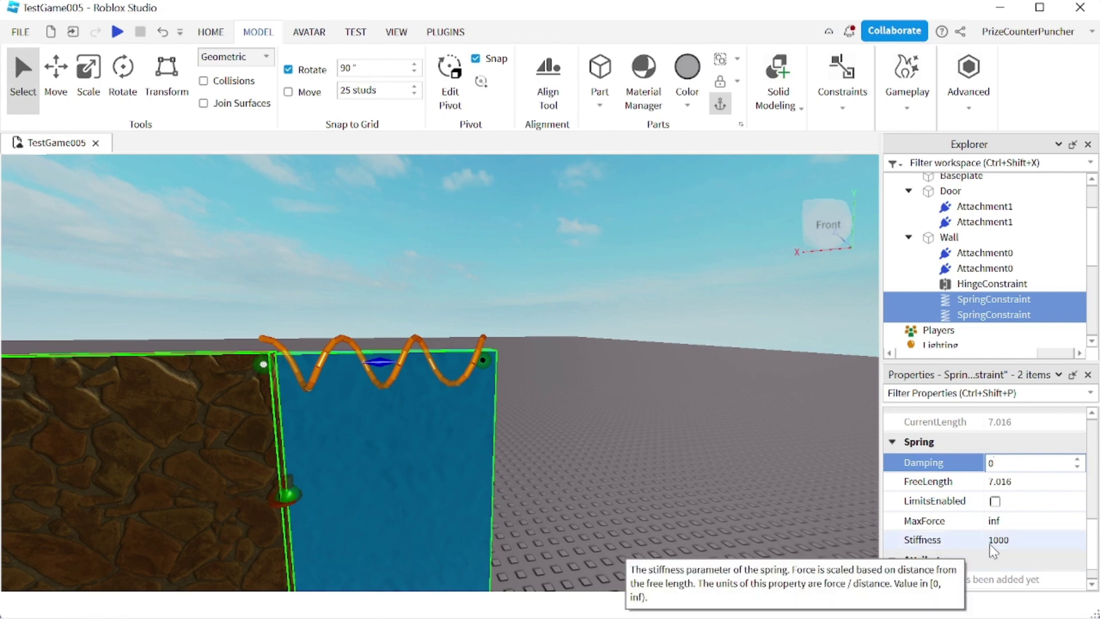
click(1009, 542)
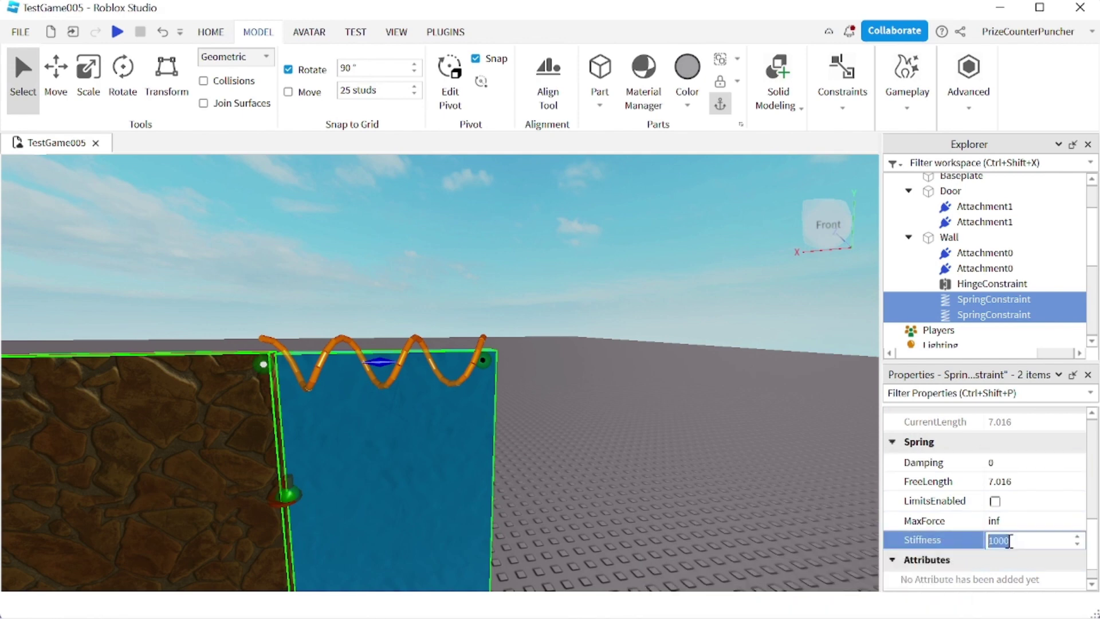
text(20)
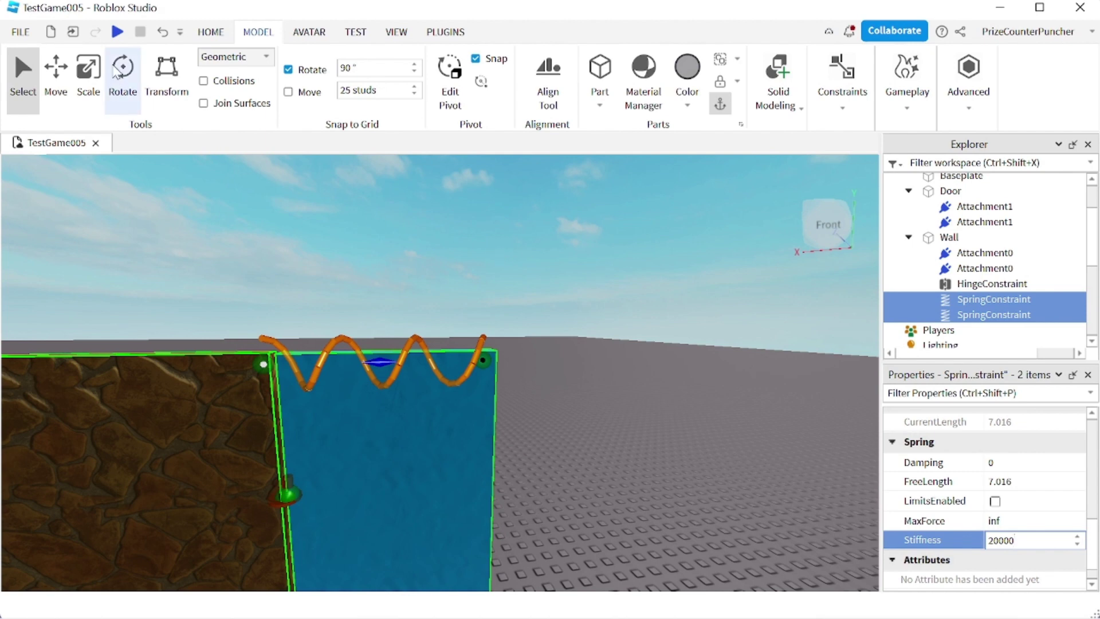
- Playtest the stiffer springs by walking the character through the door from both sides, and end the test
click(117, 32)
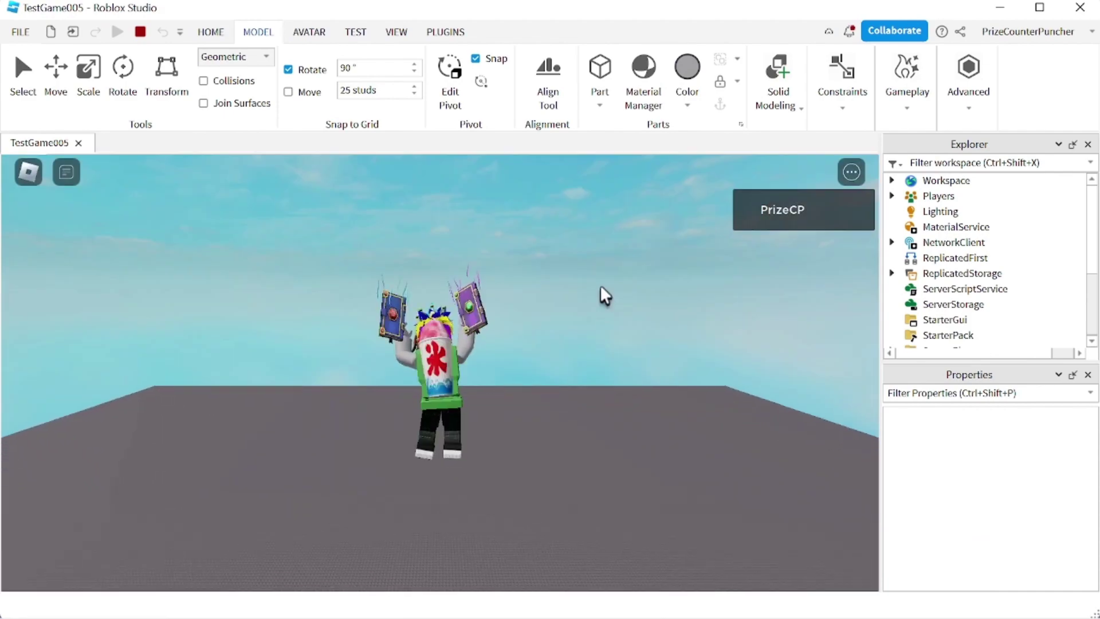
key(w)
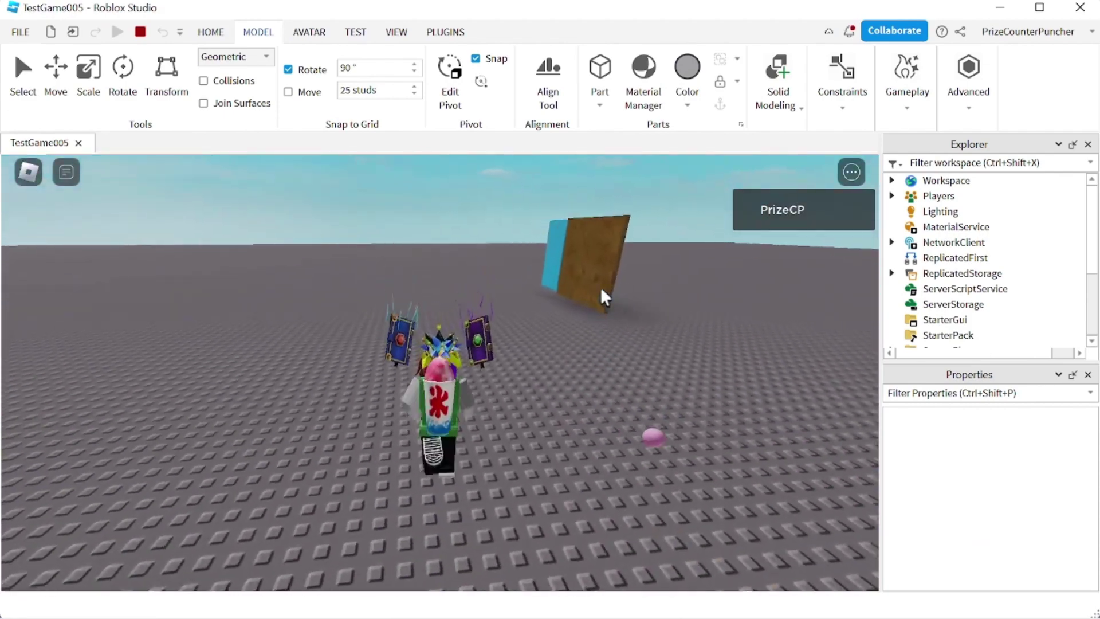
key(w)
right_drag(601, 286, 601, 287)
key(w)
key(w)
key(w)
key(w)
key(w)
key(w)
key(w)
key(w)
key(w)
scroll(600, 287, down, 3)
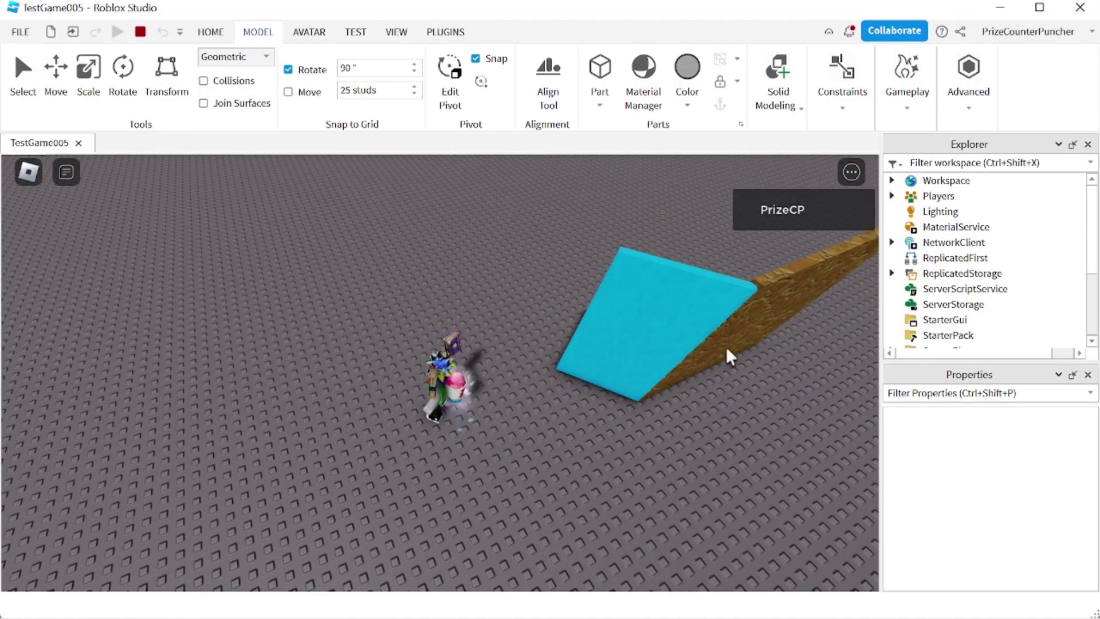
right_drag(534, 391, 534, 390)
key(w)
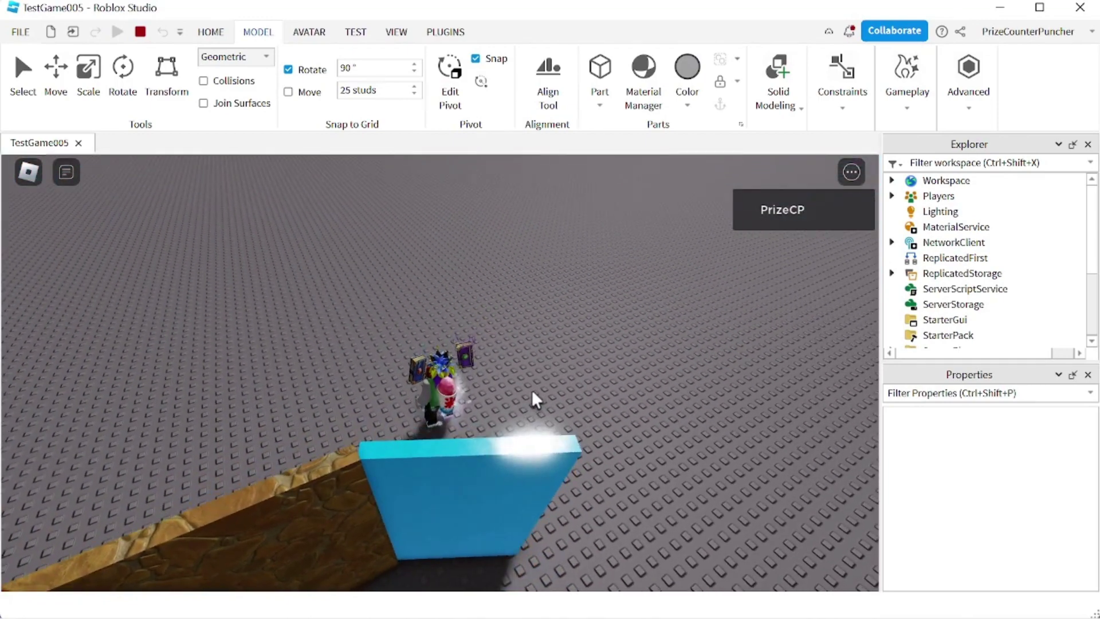
key(shift+F5)
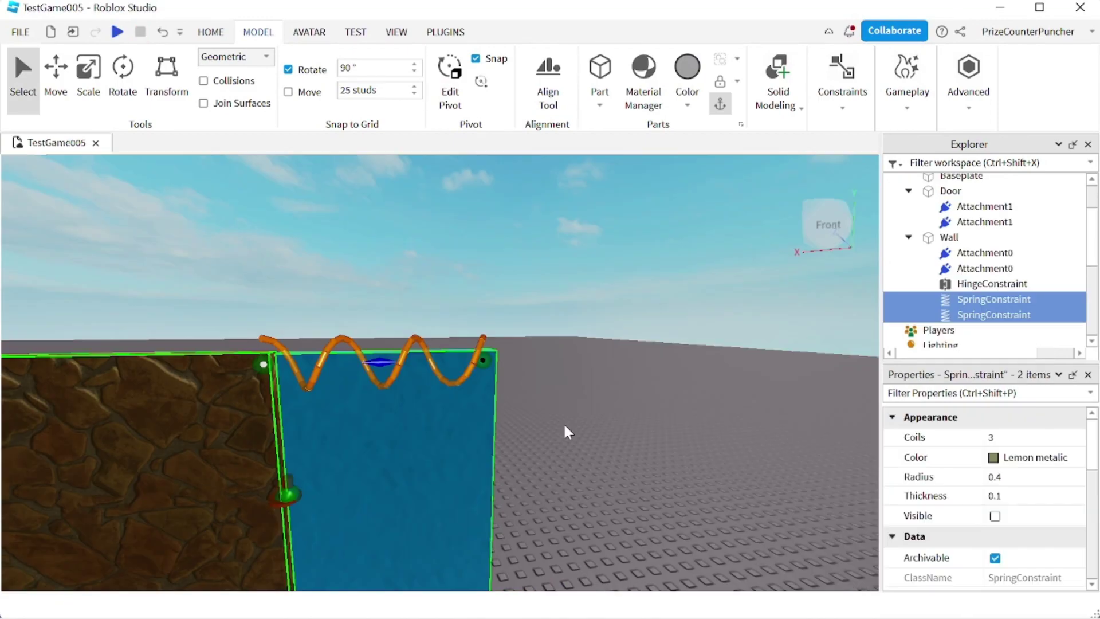
- Duplicate the Door and Wall parts together and move the copies along the X axis, clear of the original door's free edge
scroll(564, 427, down, 5)
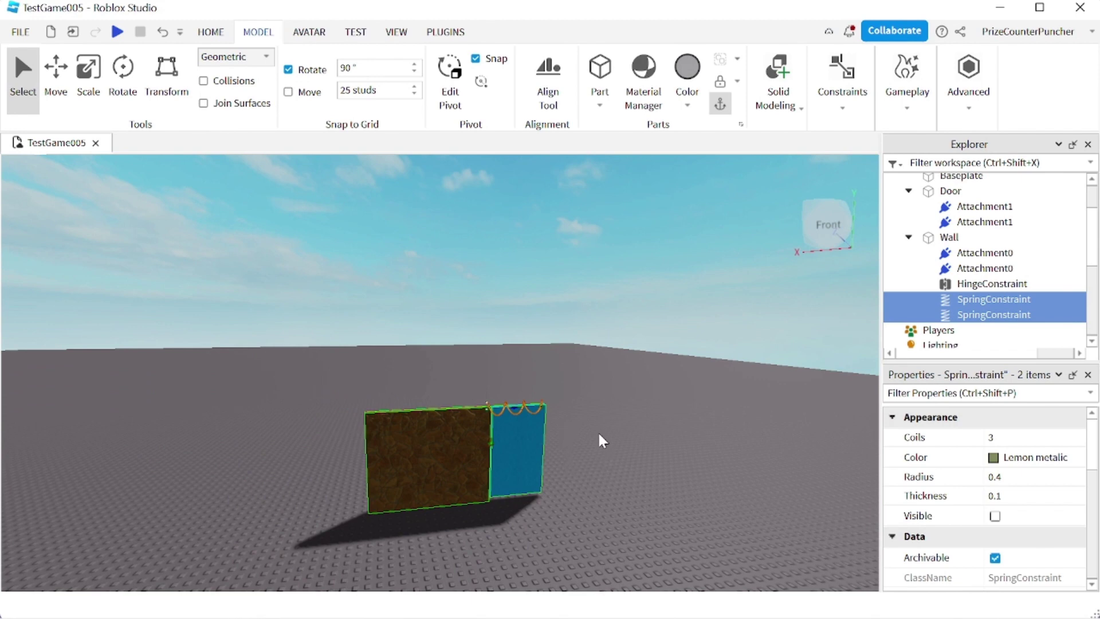
click(909, 236)
click(909, 192)
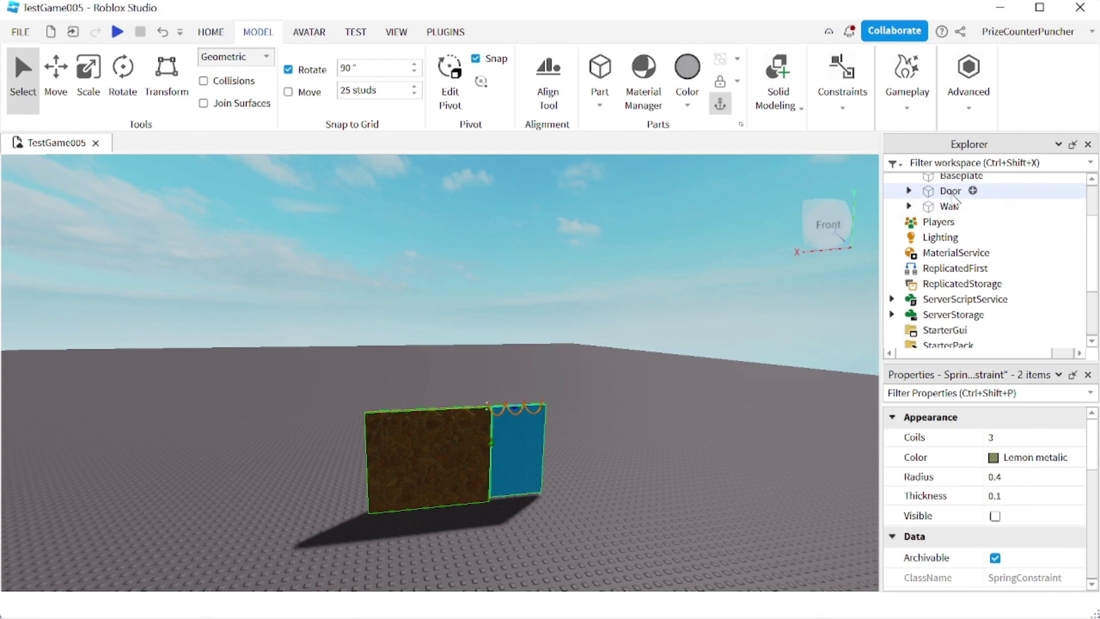
click(950, 191)
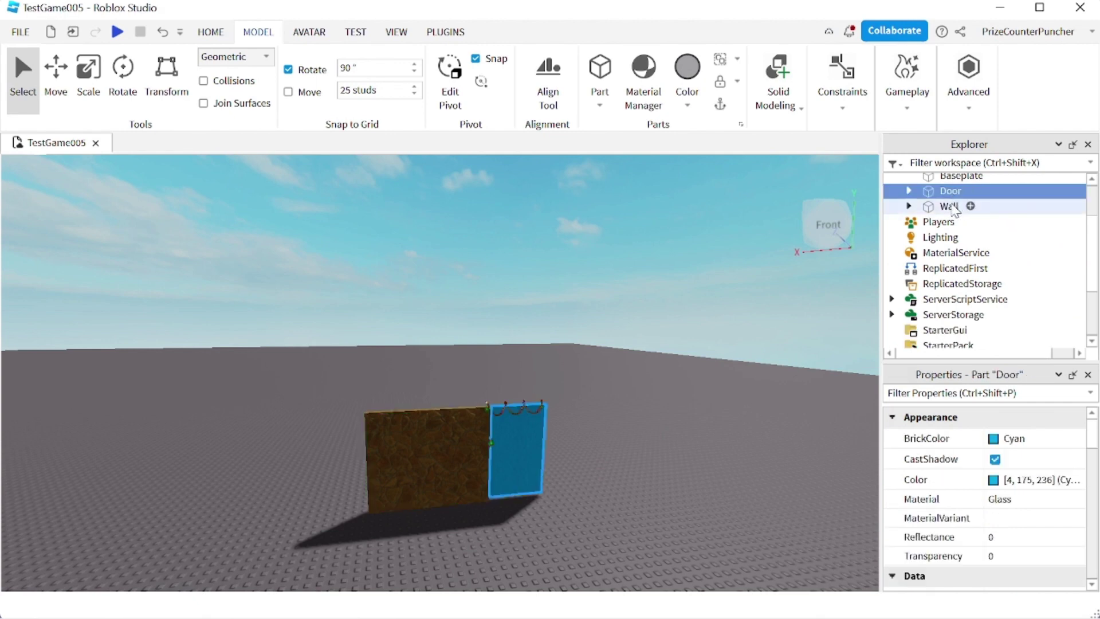
ctrl+click(949, 206)
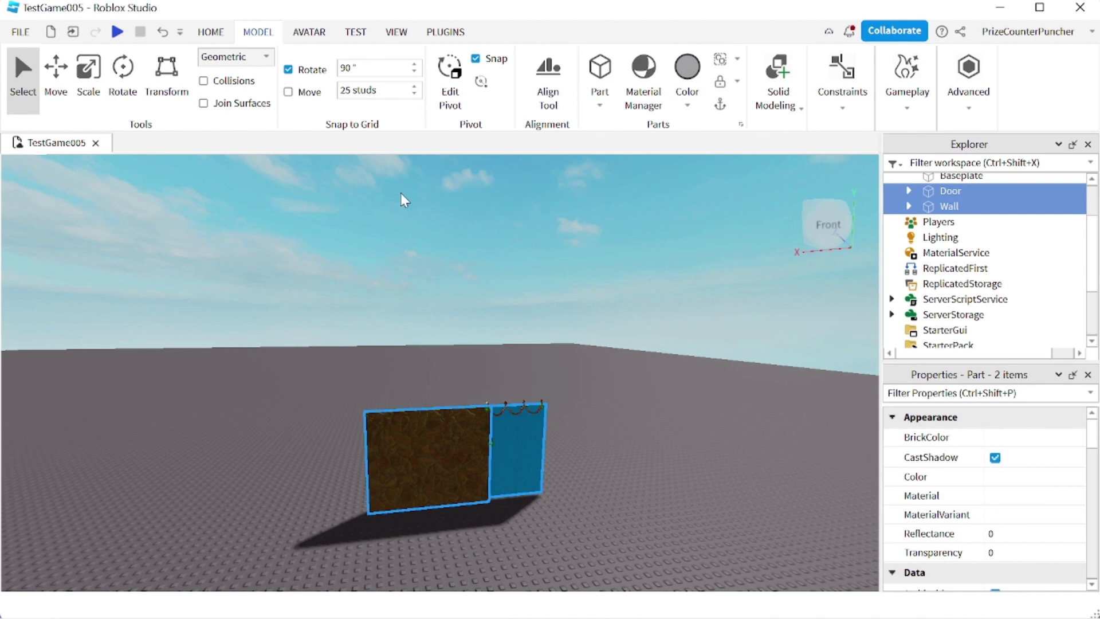
key(ctrl+d)
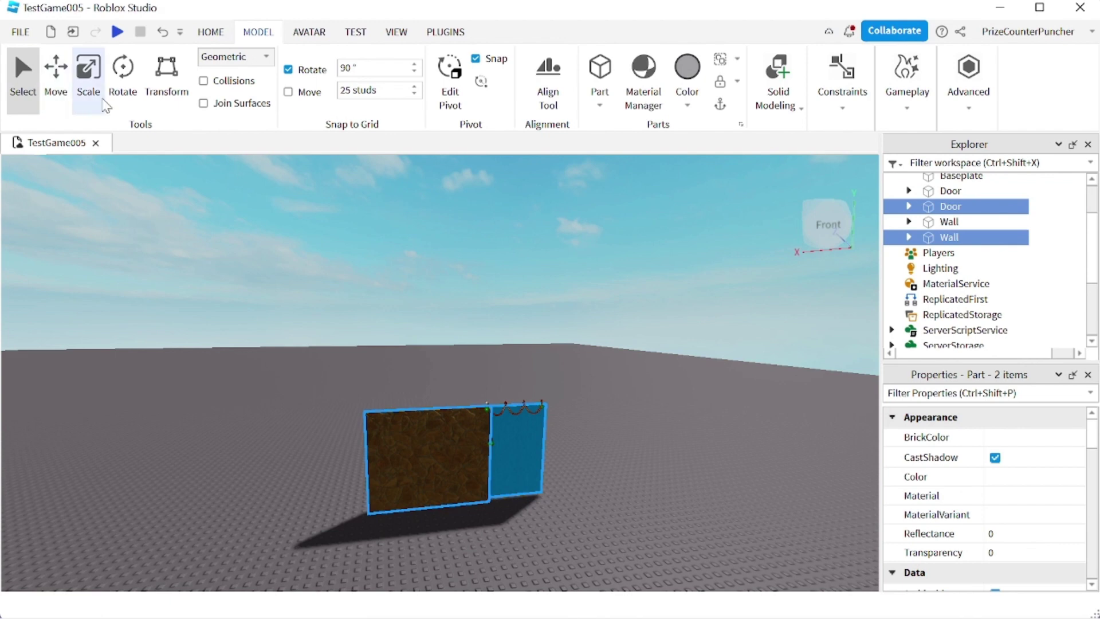
click(50, 84)
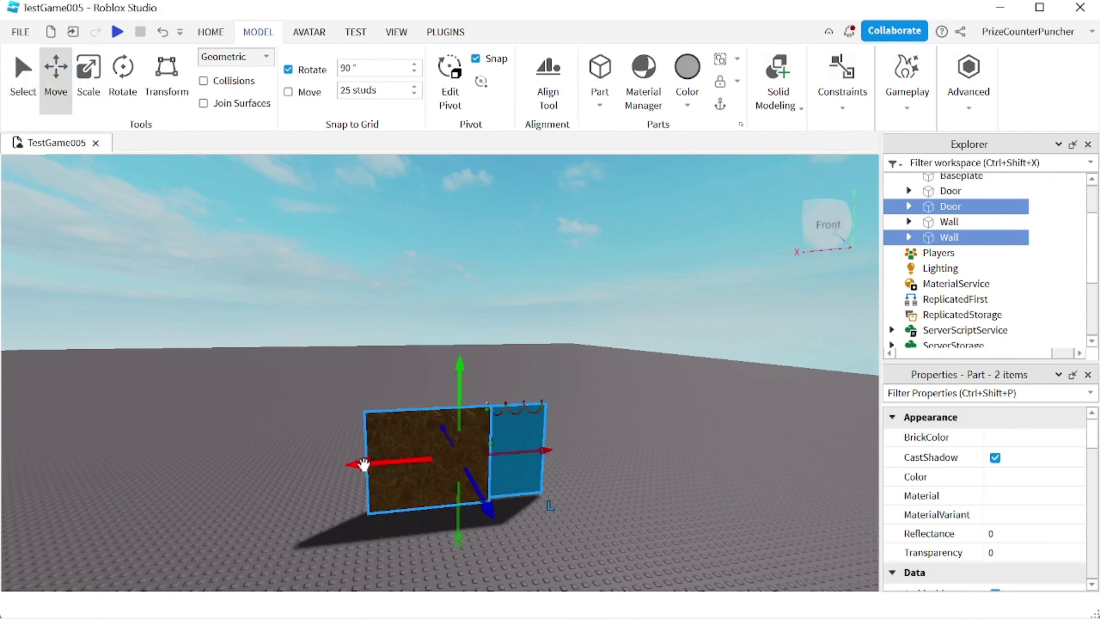
drag(364, 463, 544, 452)
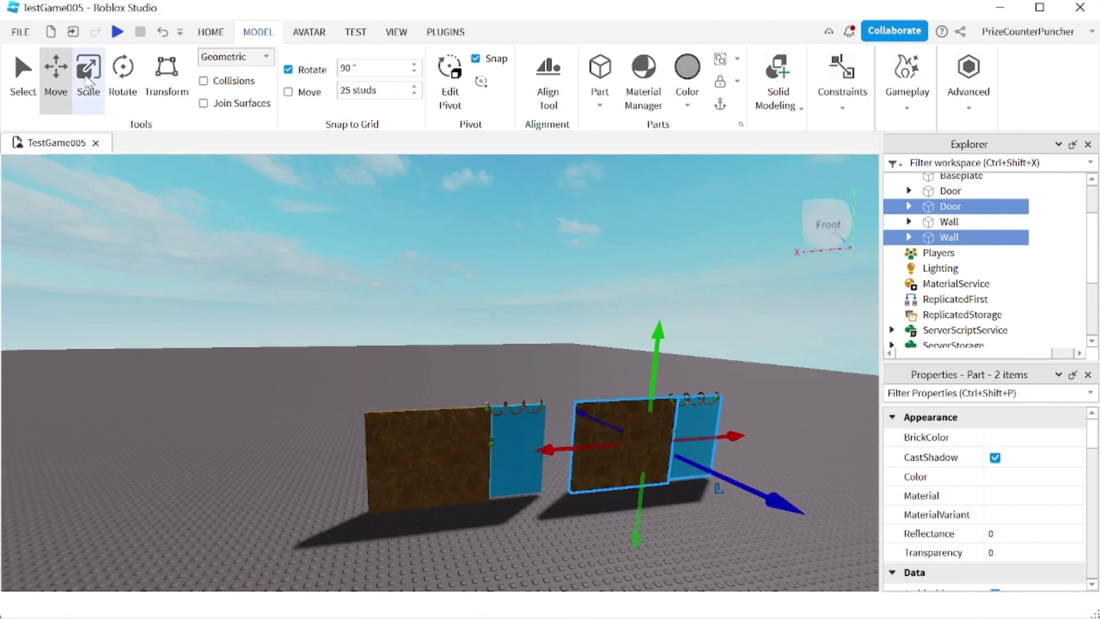
- Rotate the copied door and wall 180° about the vertical axis and, with Collisions enabled, slide them against the original door
click(123, 77)
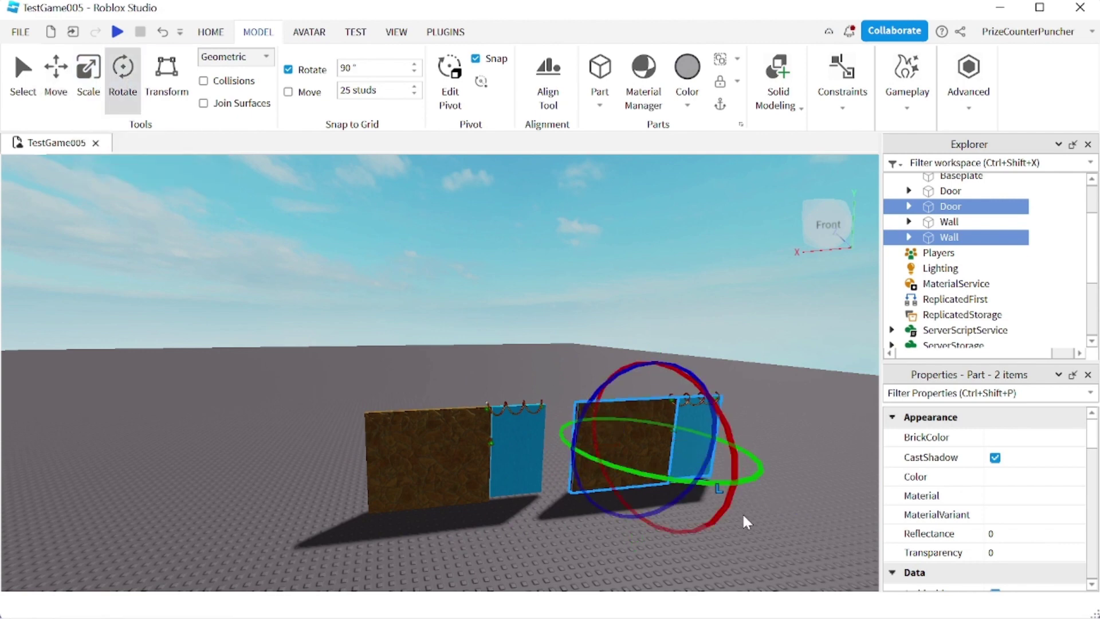
drag(760, 473, 574, 423)
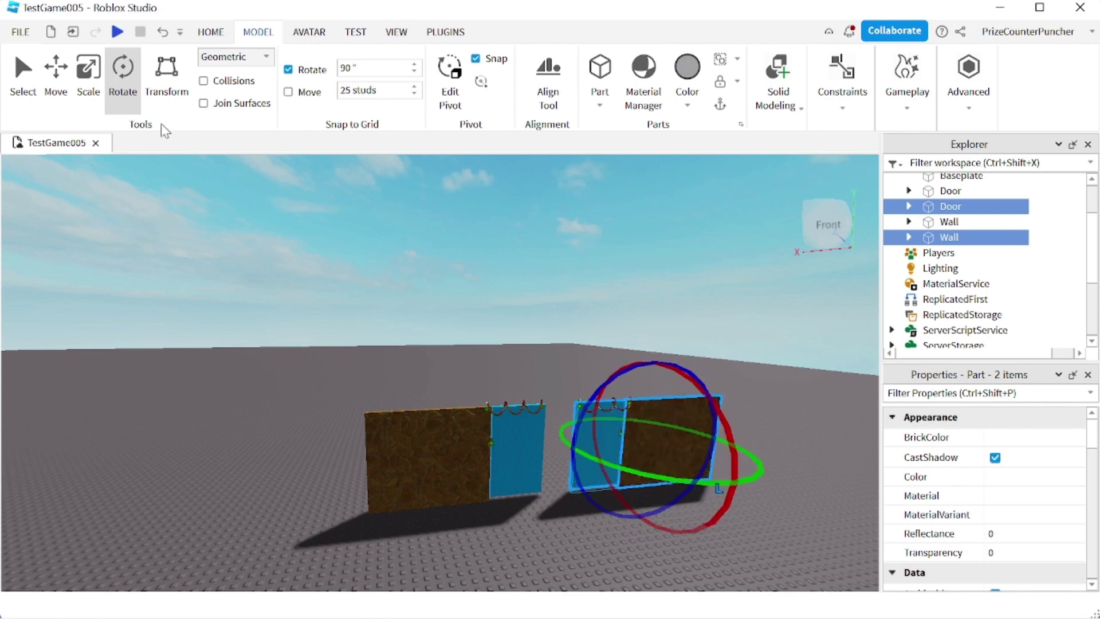
click(56, 74)
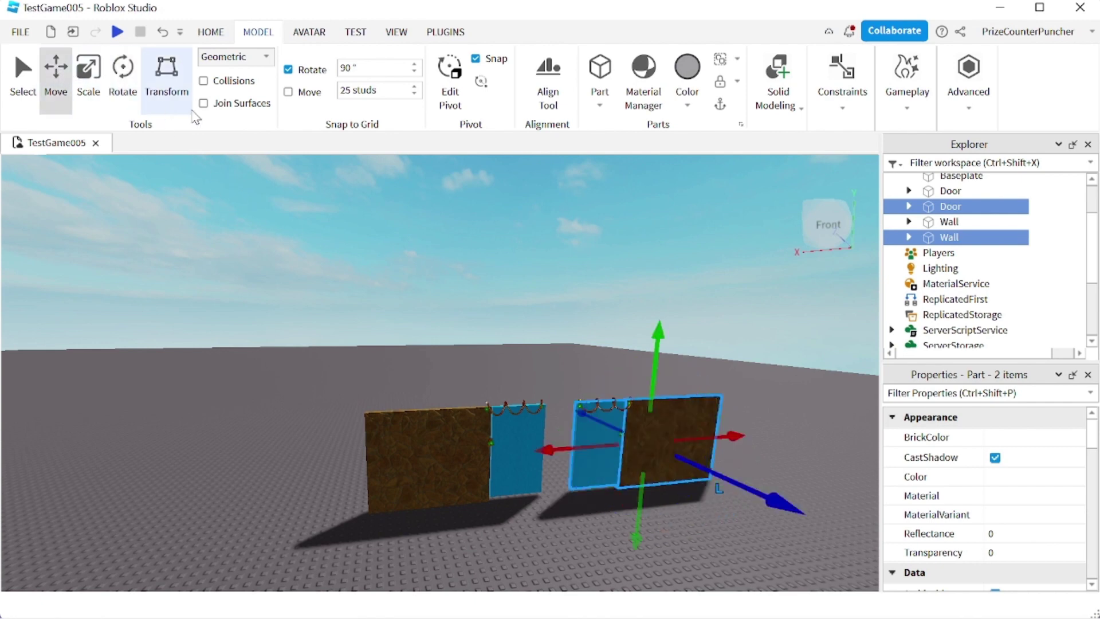
click(204, 82)
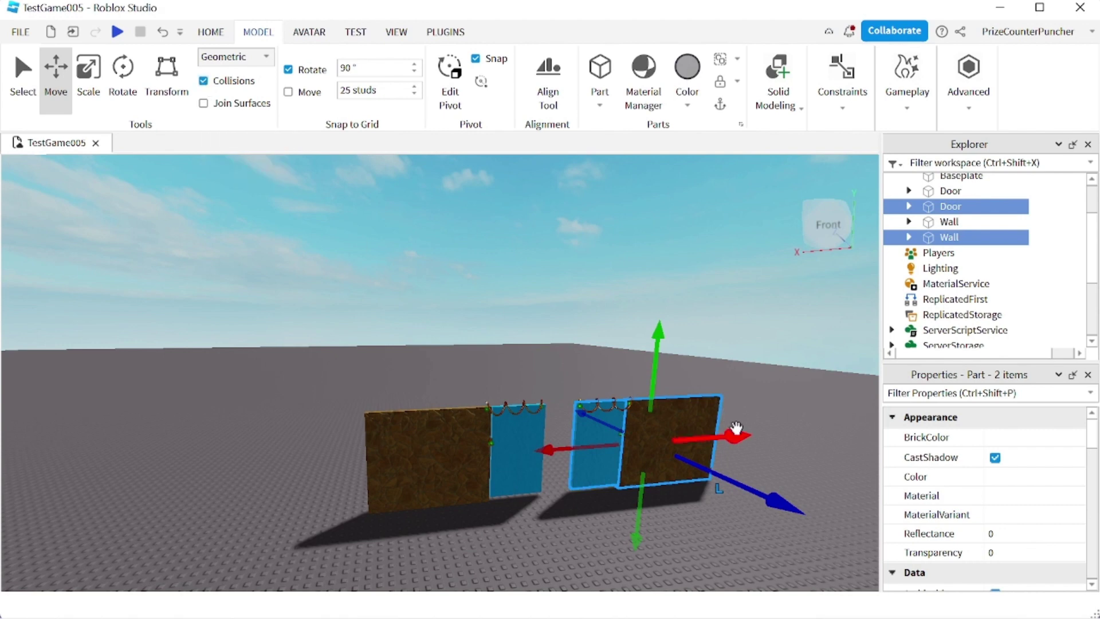
drag(735, 437, 708, 440)
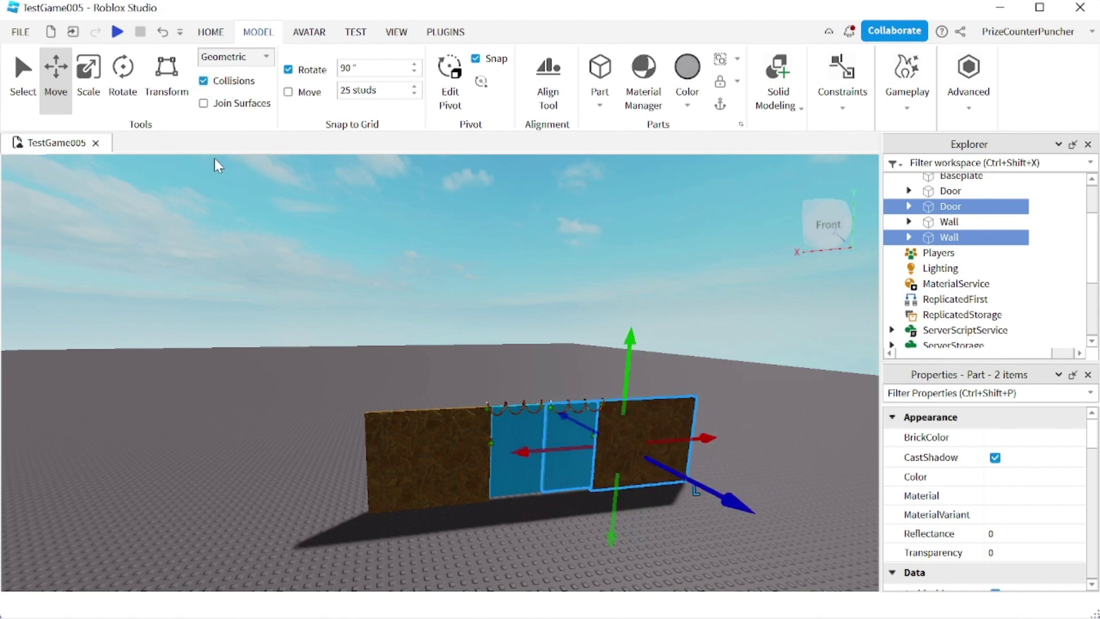
- Playtest the double door by walking the character towards the two facing doors
click(117, 32)
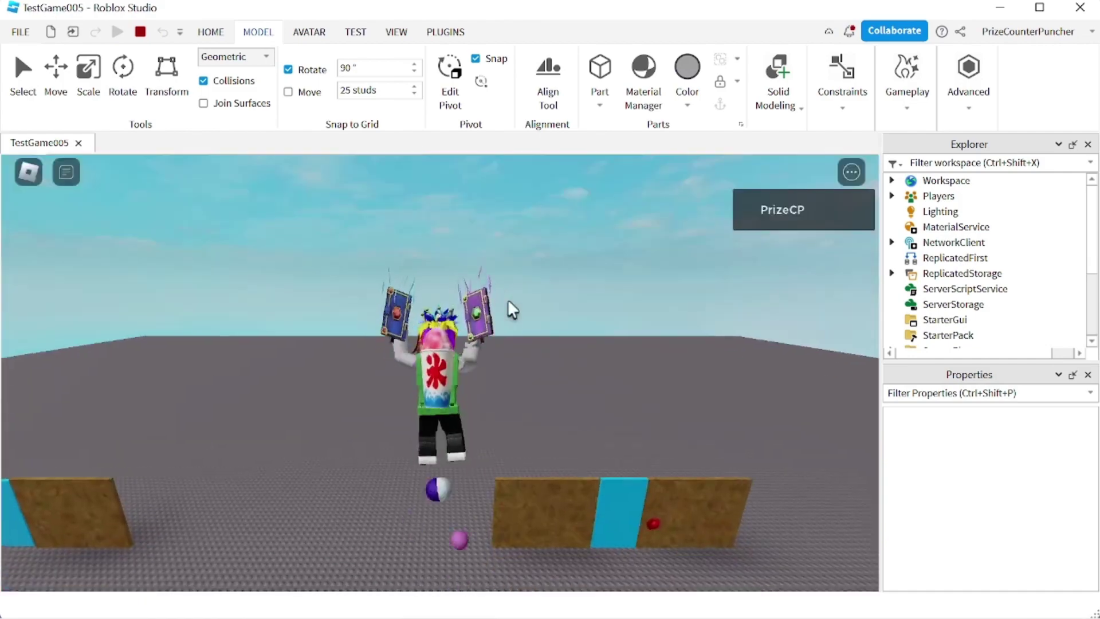
key(w)
right_drag(509, 315, 511, 322)
key(w)
key(w)
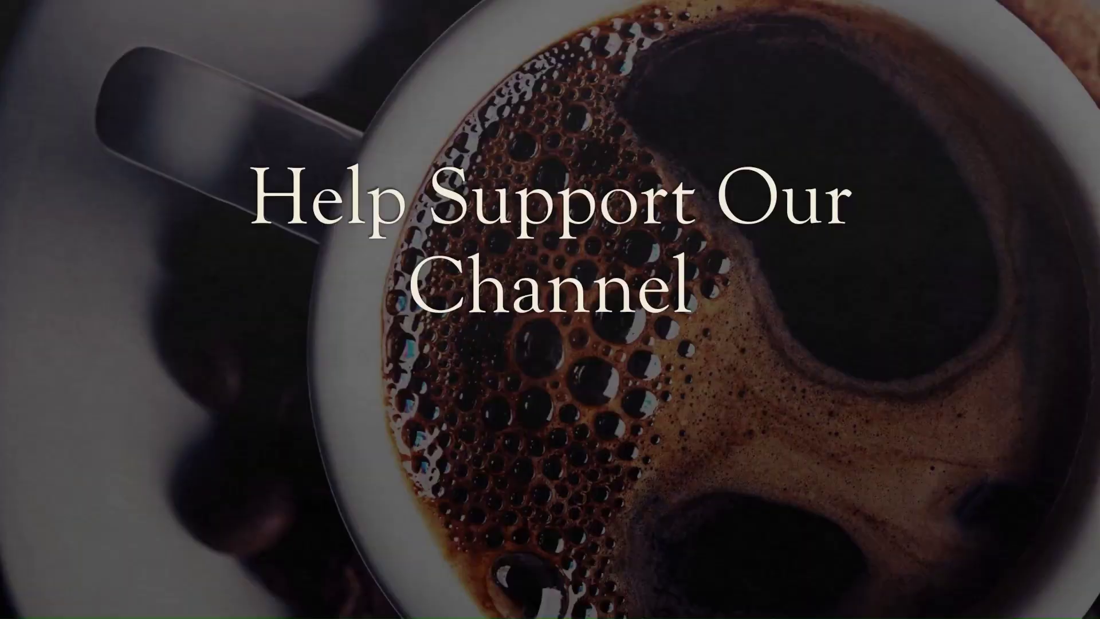